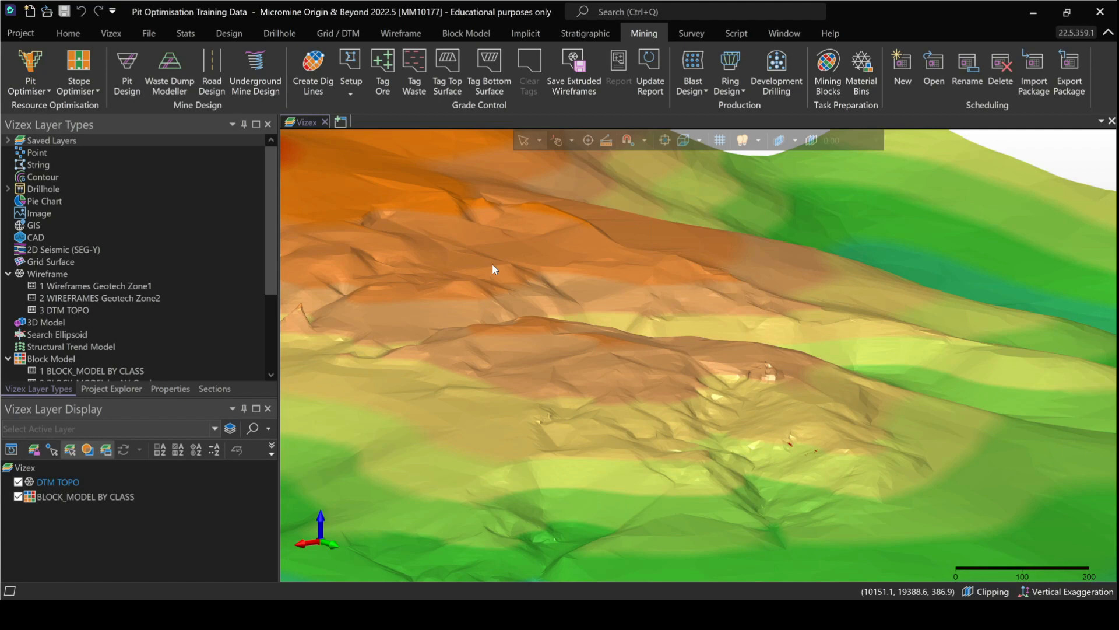
# Examine the DTM TOPO surface from several angles and distances
pyautogui.moveTo(493, 267)
pyautogui.moveTo(295, 290)
pyautogui.moveTo(415, 330)
pyautogui.moveTo(632, 351); pyautogui.dragTo(657, 300, button='middle')
pyautogui.moveTo(678, 350); pyautogui.dragTo(661, 337, button='middle')
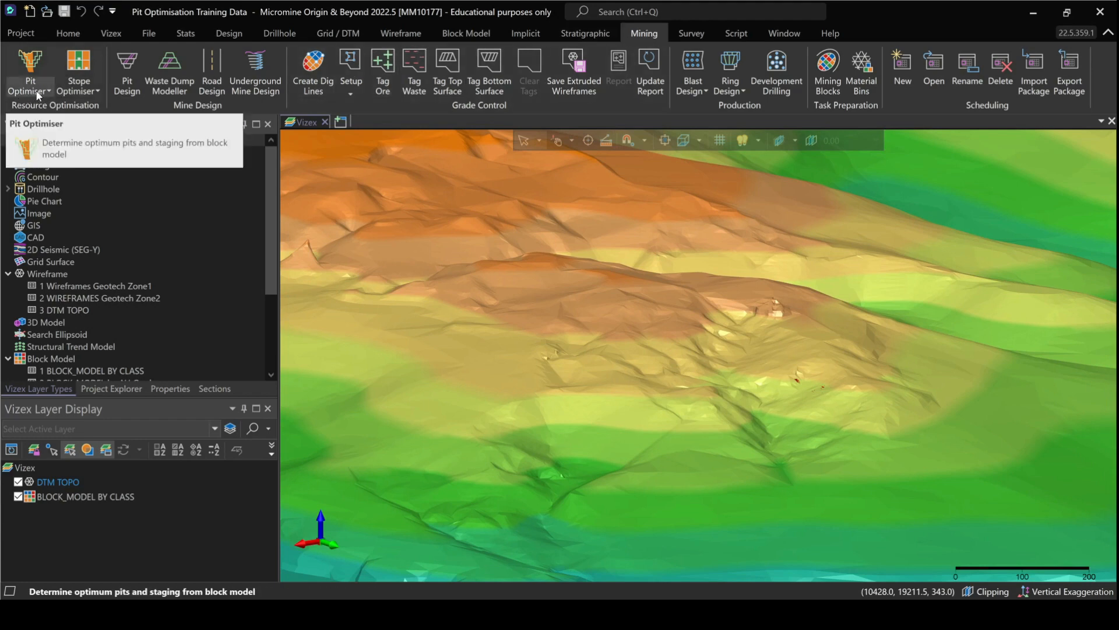
pyautogui.scroll(-2, 502, 433)
pyautogui.scroll(-2, 609, 392)
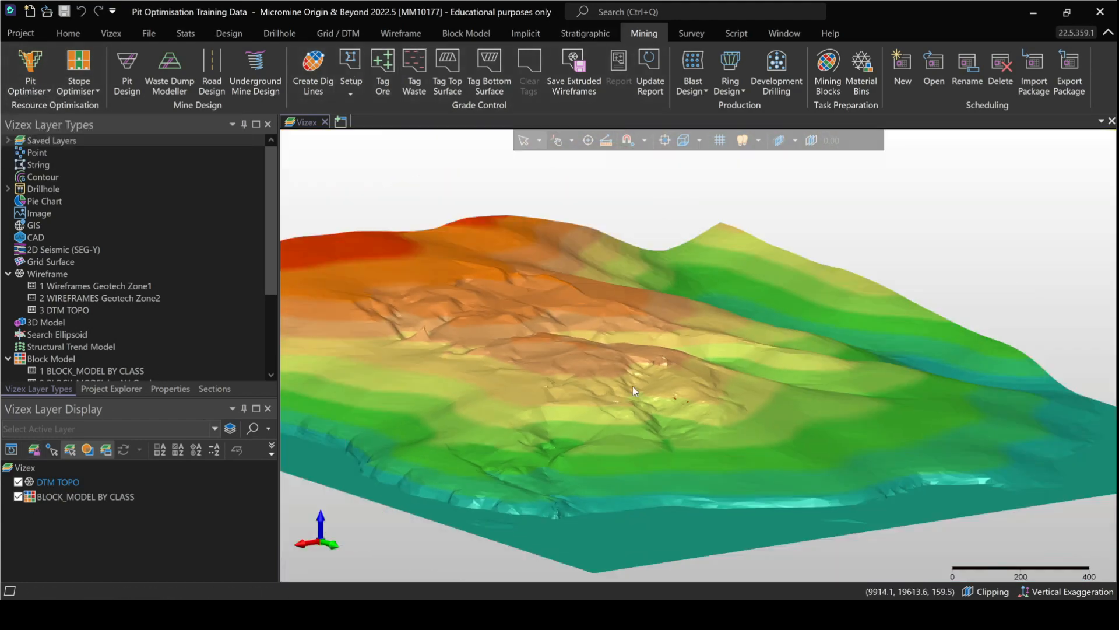
pyautogui.scroll(4, 652, 370)
pyautogui.moveTo(588, 440)
pyautogui.mouseDown(button='right')
pyautogui.moveTo(603, 495)
pyautogui.moveTo(558, 474)
pyautogui.moveTo(610, 421)
pyautogui.mouseUp(button='right')
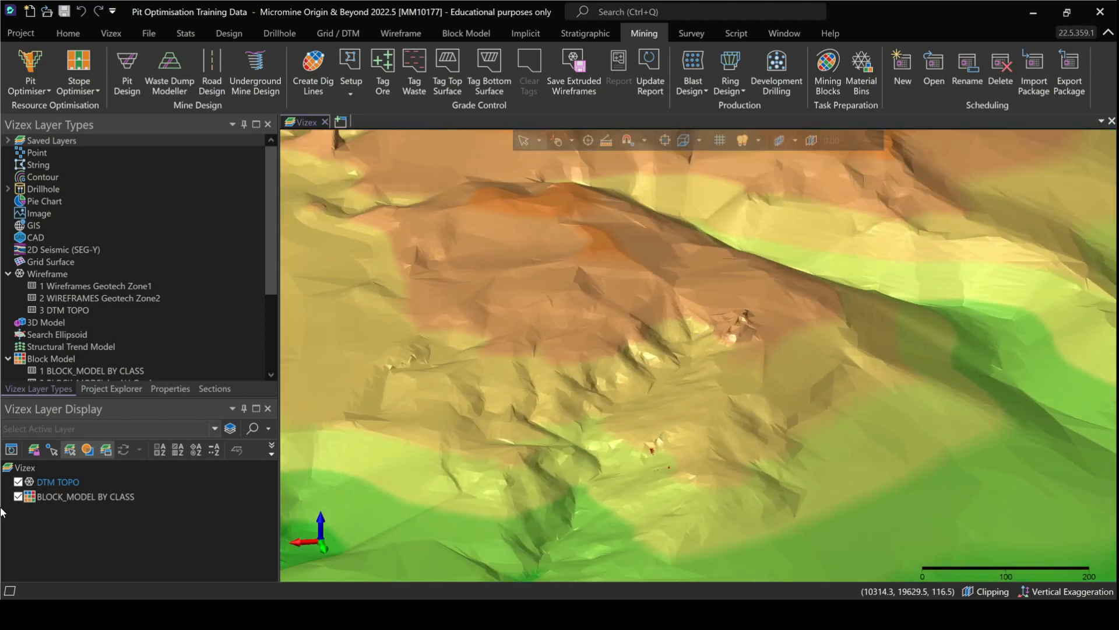
pyautogui.moveTo(606, 352); pyautogui.dragTo(614, 369, button='right')
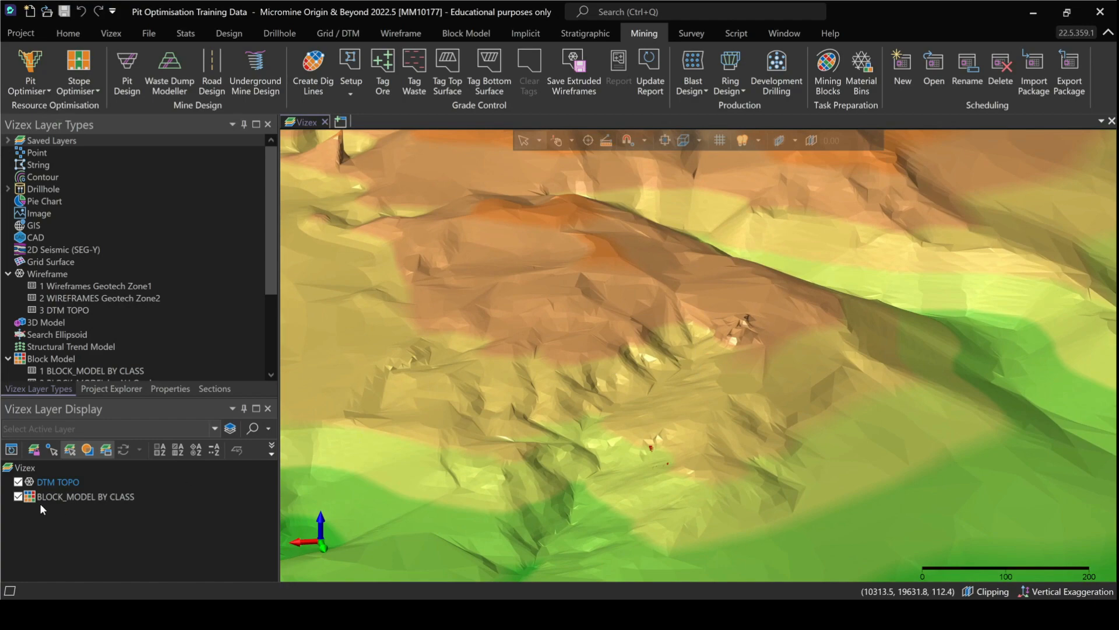
# Hide the DTM TOPO layer and inspect the block model coloured by class from several angles
pyautogui.click(18, 482)
pyautogui.scroll(2, 681, 449)
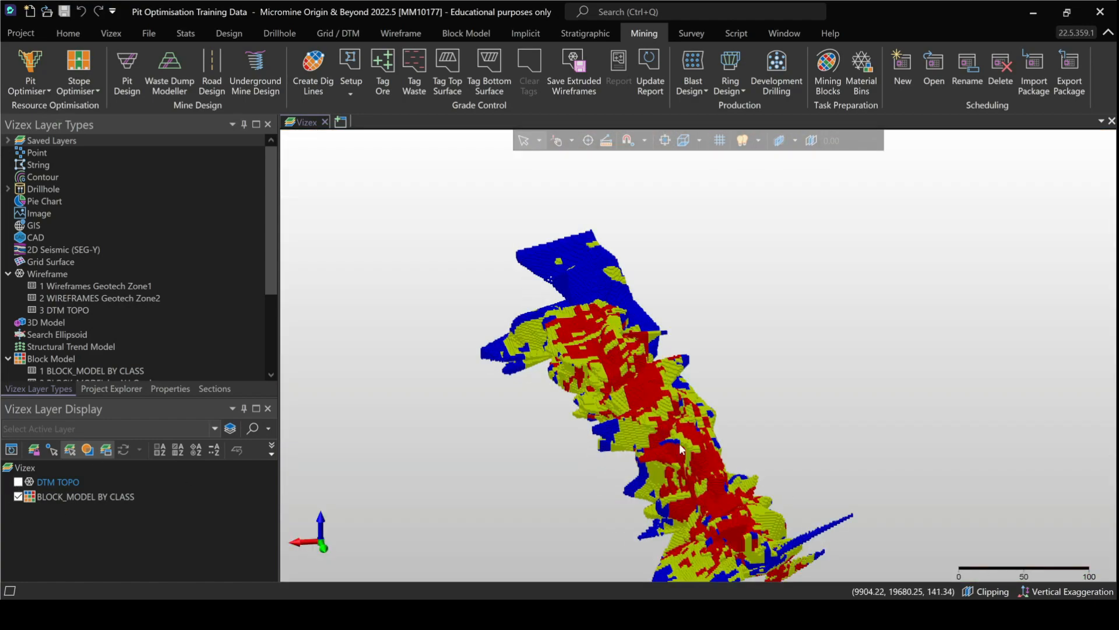
pyautogui.moveTo(681, 449); pyautogui.dragTo(492, 408, button='right')
pyautogui.moveTo(723, 498); pyautogui.dragTo(642, 409, button='middle')
pyautogui.moveTo(643, 408)
pyautogui.mouseDown(button='right')
pyautogui.moveTo(841, 470)
pyautogui.moveTo(690, 453)
pyautogui.moveTo(600, 462)
pyautogui.mouseUp(button='right')
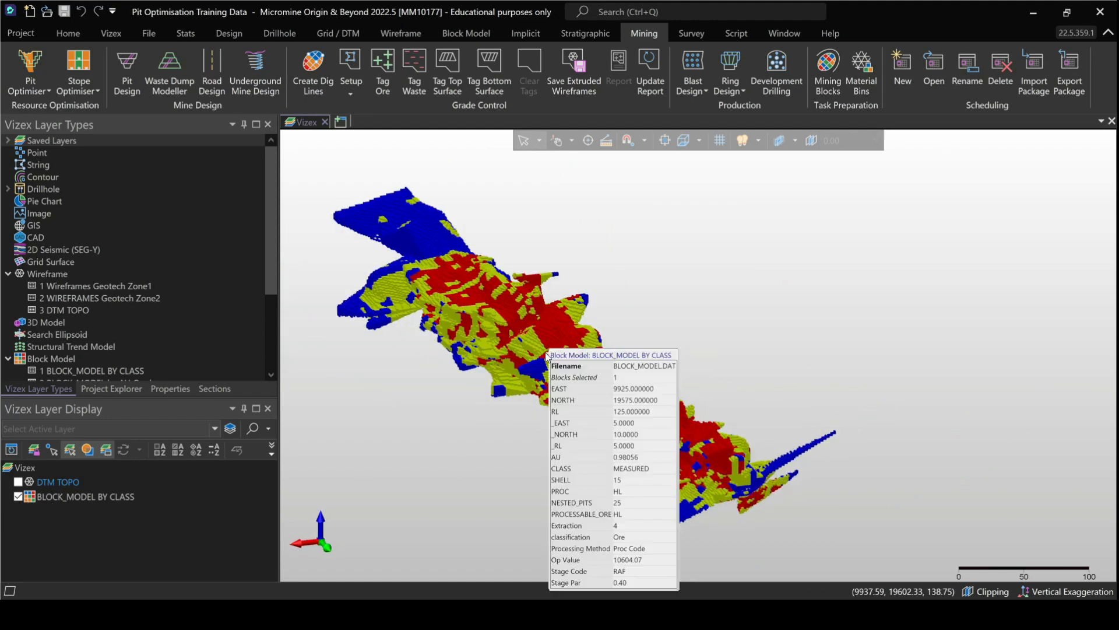
pyautogui.scroll(3, 583, 385)
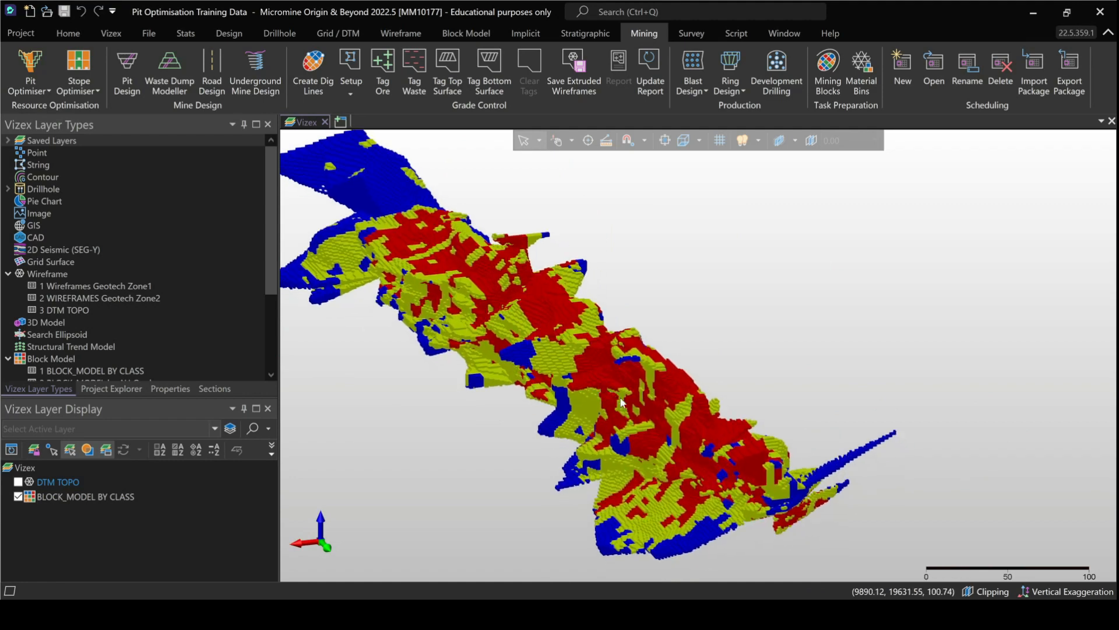
pyautogui.moveTo(626, 403)
pyautogui.moveTo(743, 450)
pyautogui.moveTo(567, 373); pyautogui.dragTo(572, 375, button='middle')
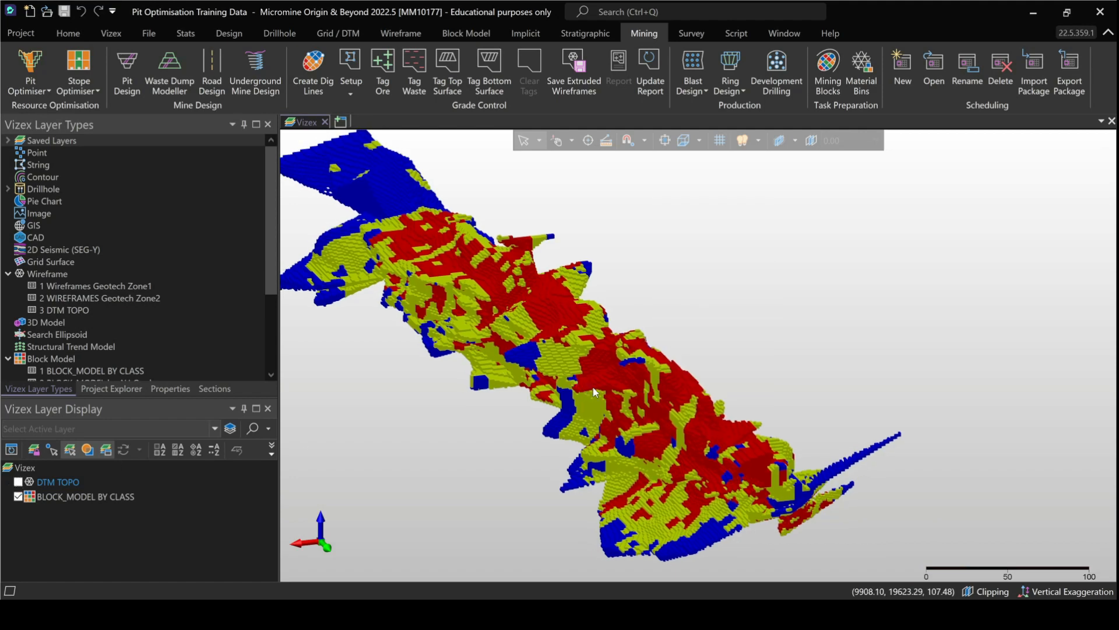
pyautogui.moveTo(723, 451); pyautogui.dragTo(644, 445, button='right')
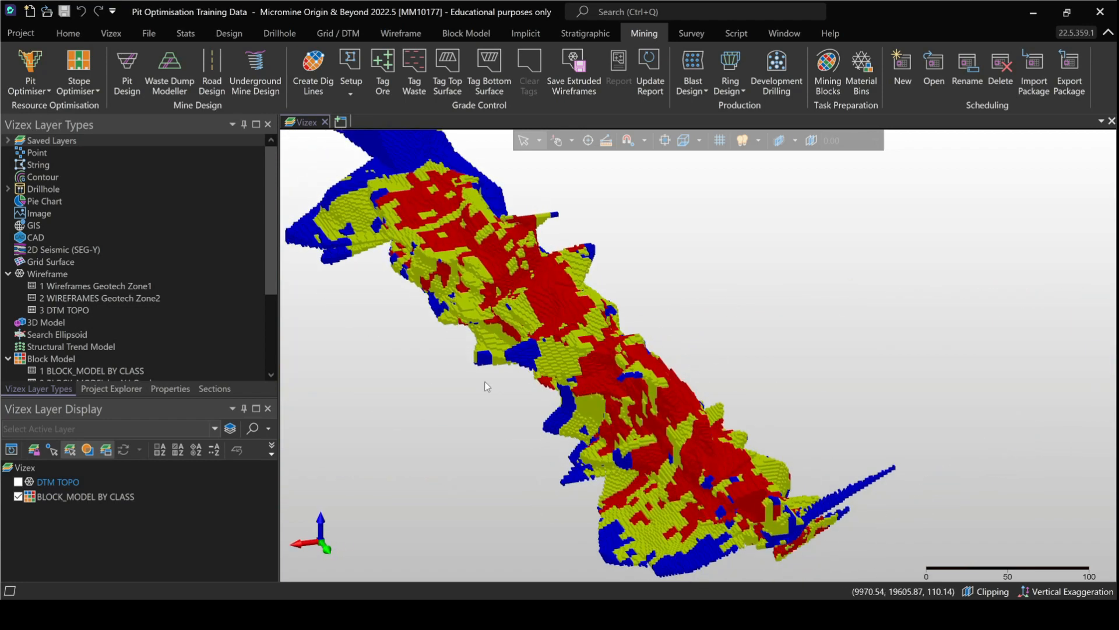
# Start the Pit Optimiser to bring up the open-pit optimisation setup
pyautogui.click(32, 94)
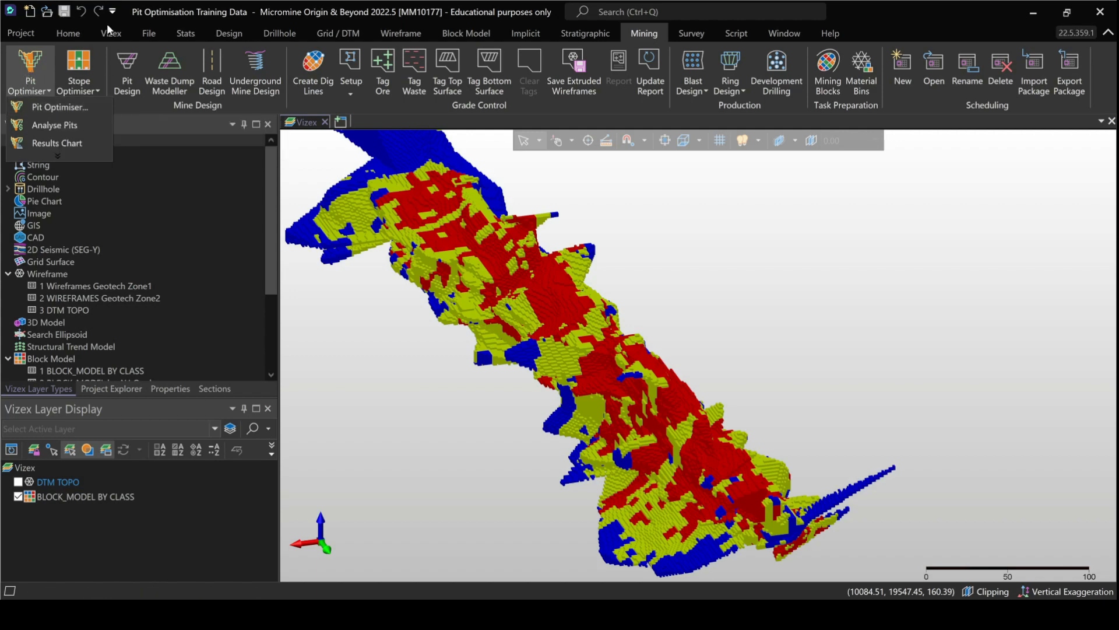
pyautogui.click(155, 120)
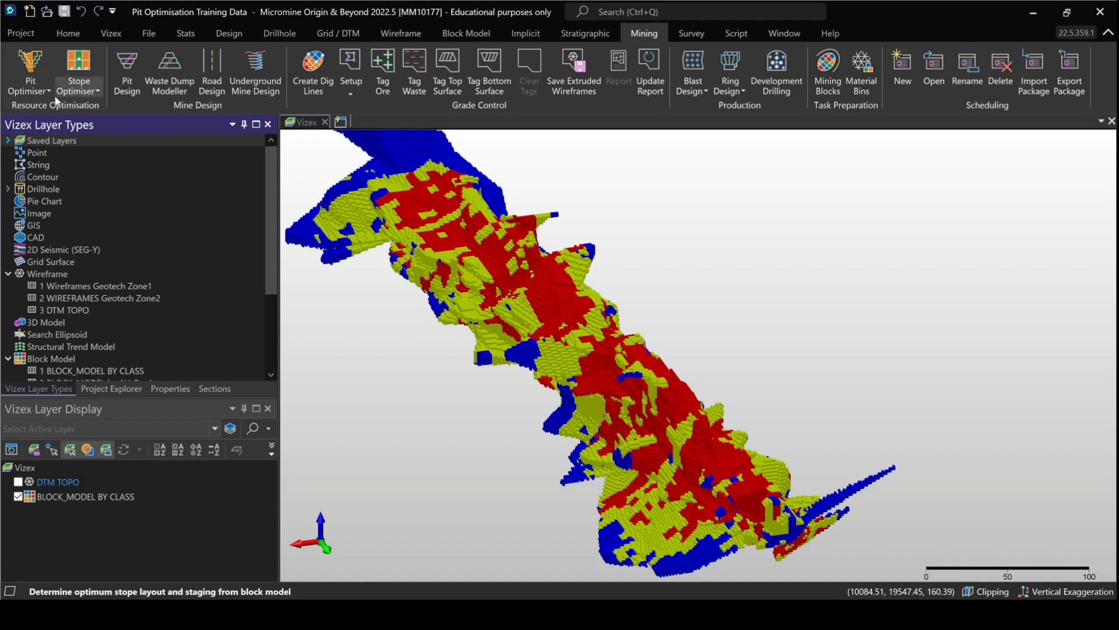
pyautogui.click(35, 92)
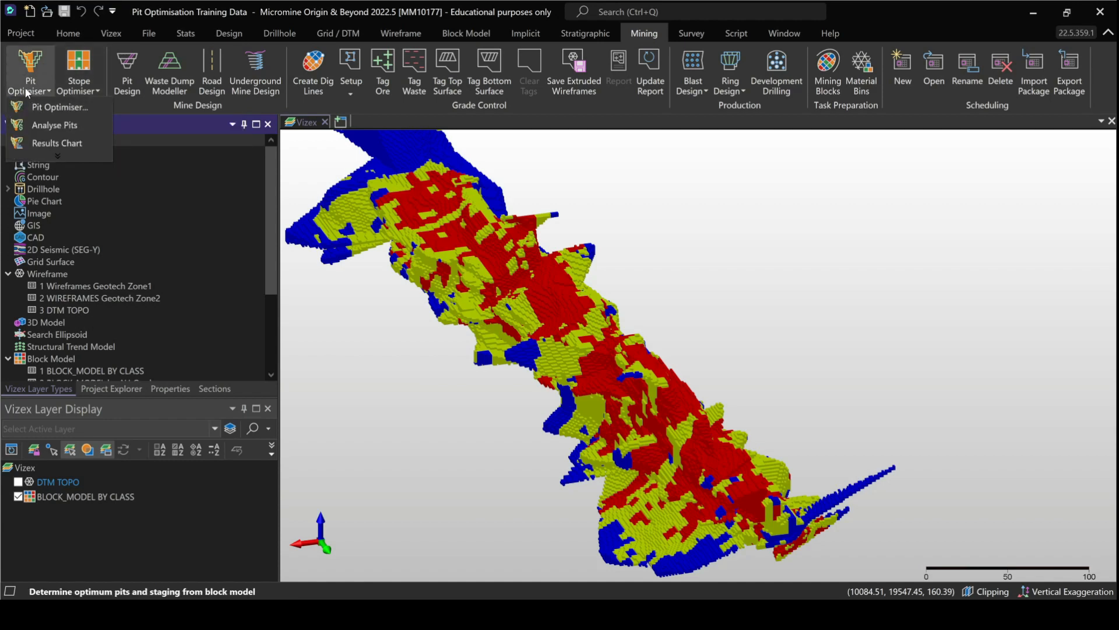
pyautogui.click(60, 109)
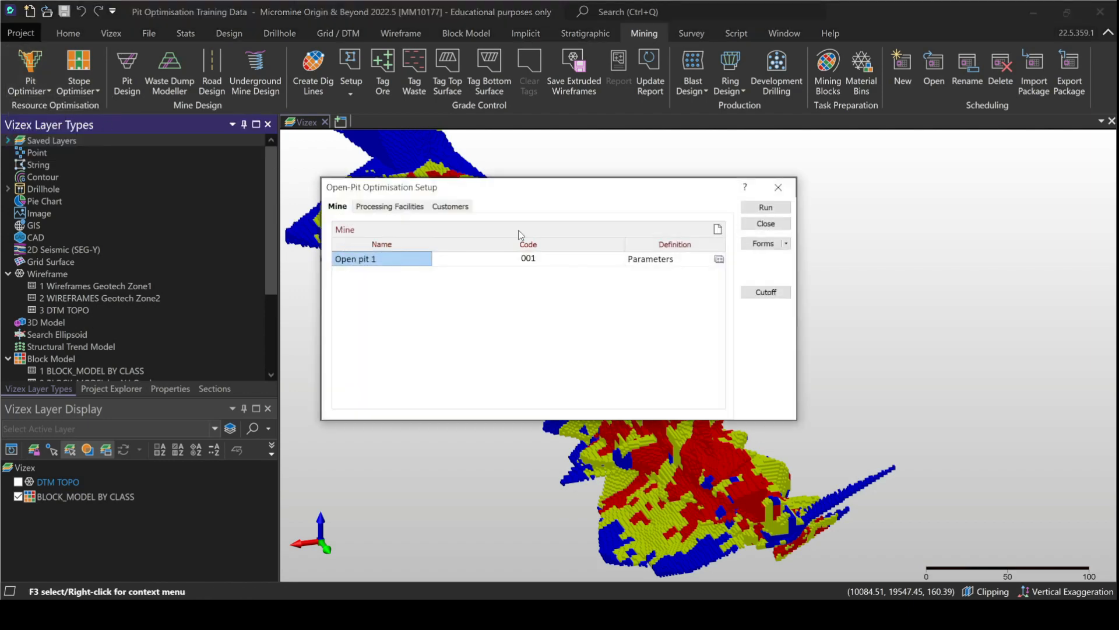
pyautogui.moveTo(553, 196); pyautogui.dragTo(551, 173)
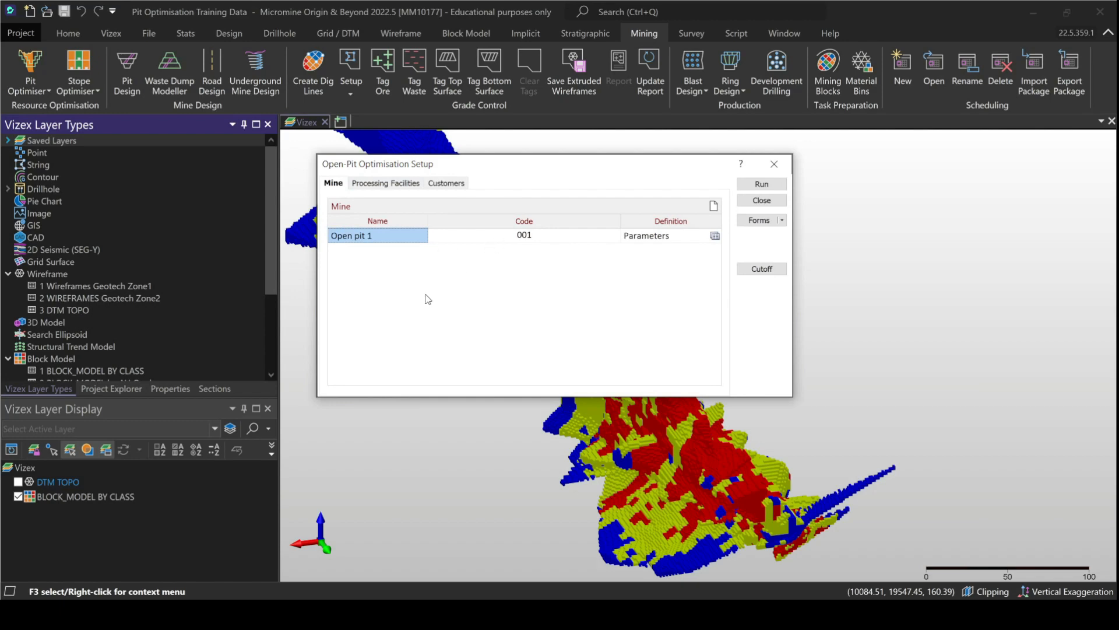
# Look through the Processing Facilities and Customers settings and return to the Mine settings
pyautogui.click(353, 183)
pyautogui.click(456, 183)
pyautogui.click(382, 183)
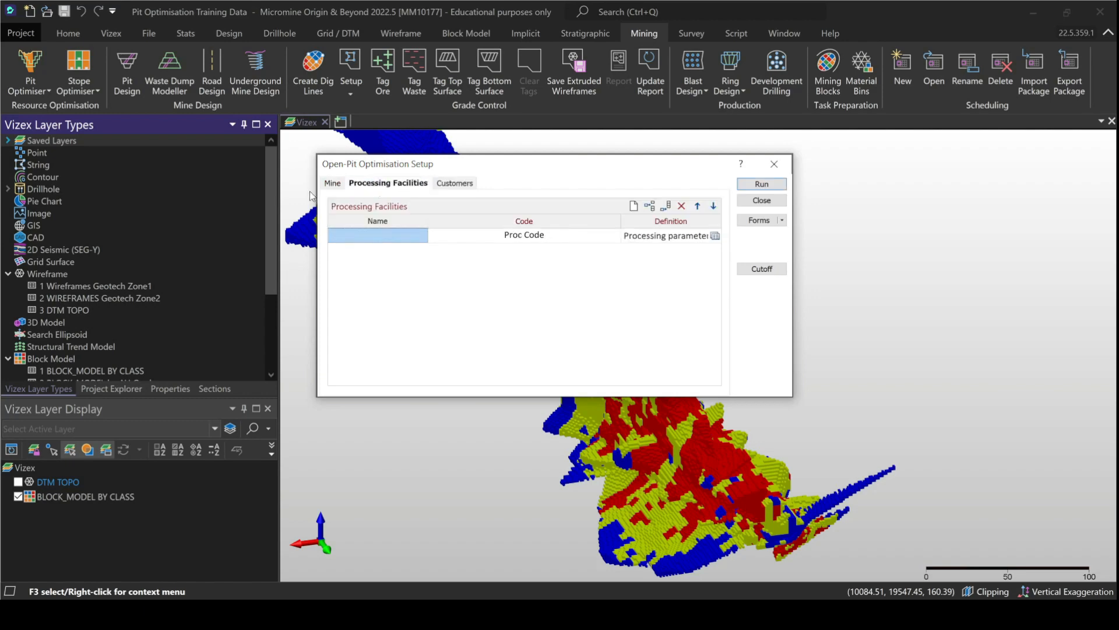
pyautogui.click(332, 183)
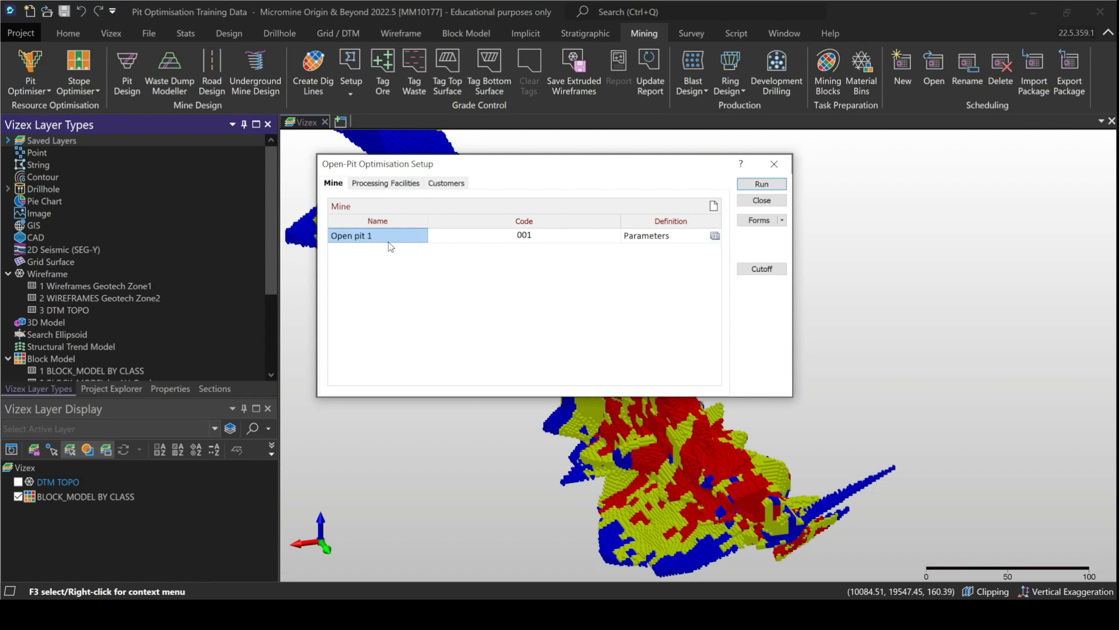
# Open the Parameters definition of Open pit 1 for editing and show its Model settings
pyautogui.click(645, 235)
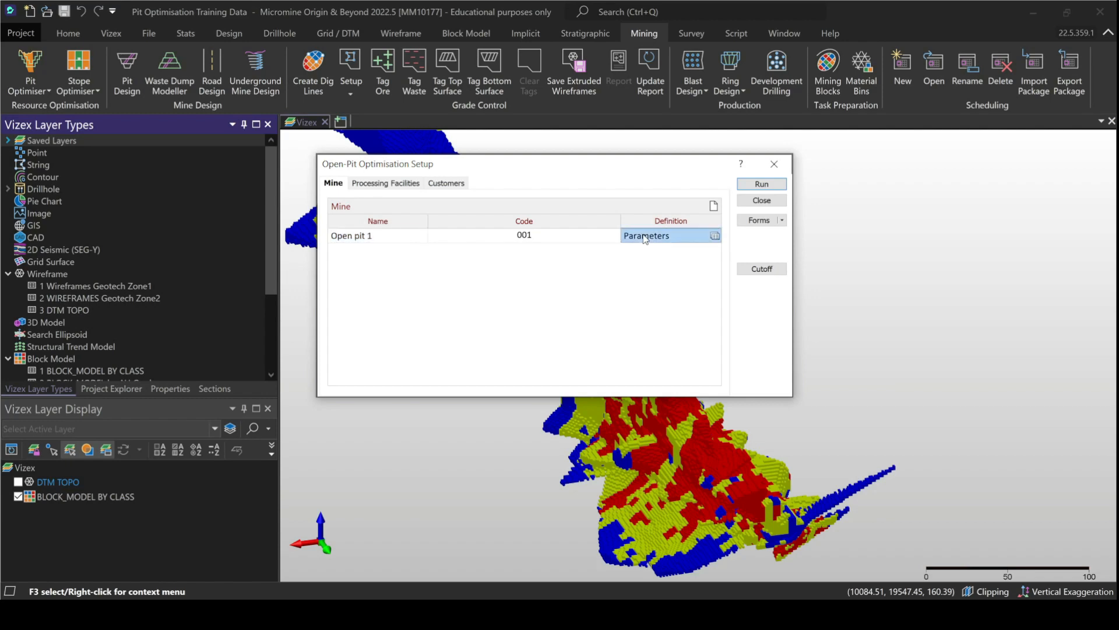
pyautogui.rightClick(644, 236)
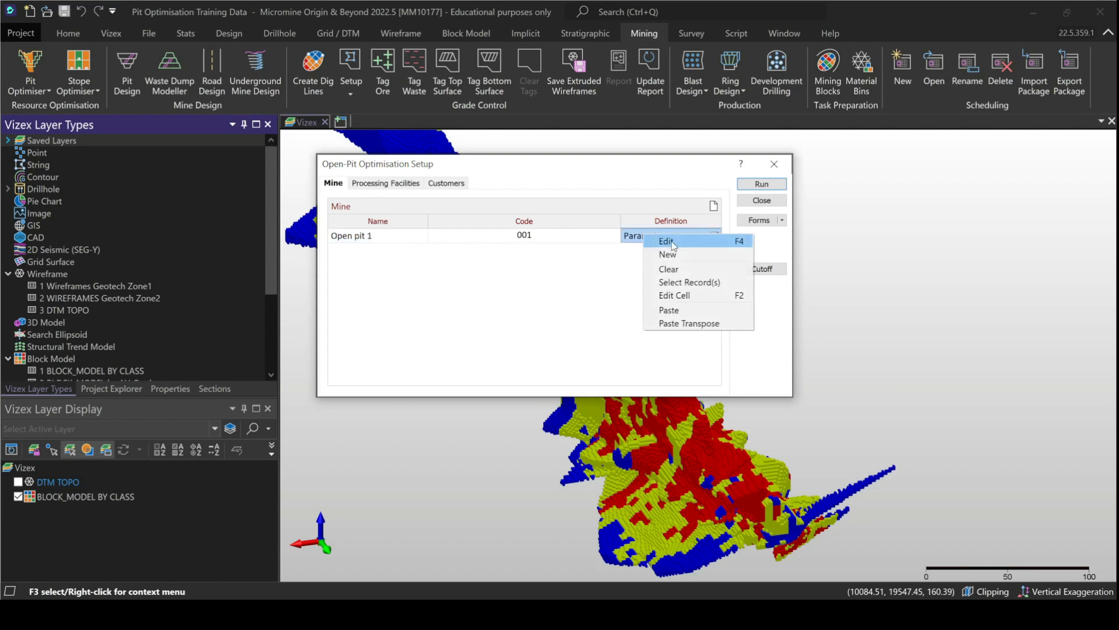
pyautogui.click(666, 241)
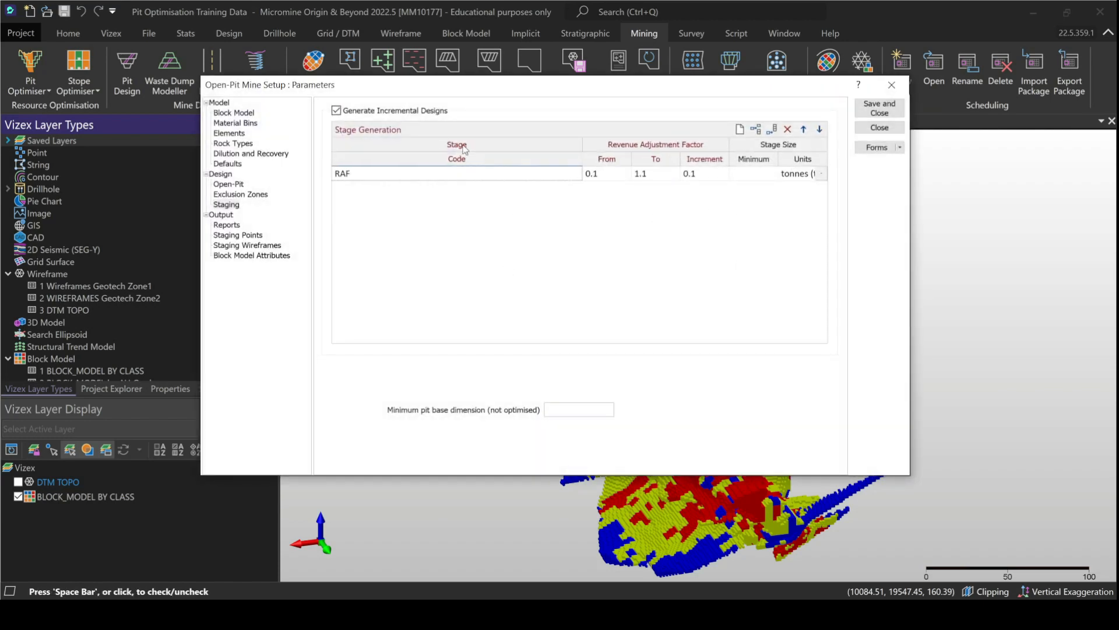
pyautogui.click(226, 129)
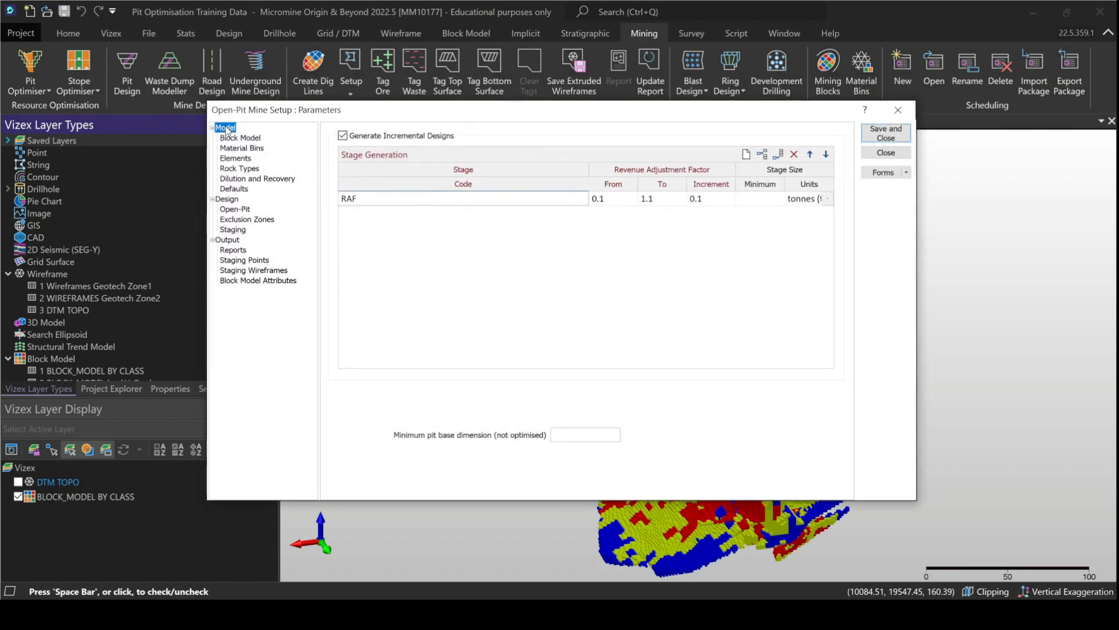
pyautogui.moveTo(483, 112); pyautogui.dragTo(413, 147)
pyautogui.moveTo(471, 162); pyautogui.dragTo(519, 158)
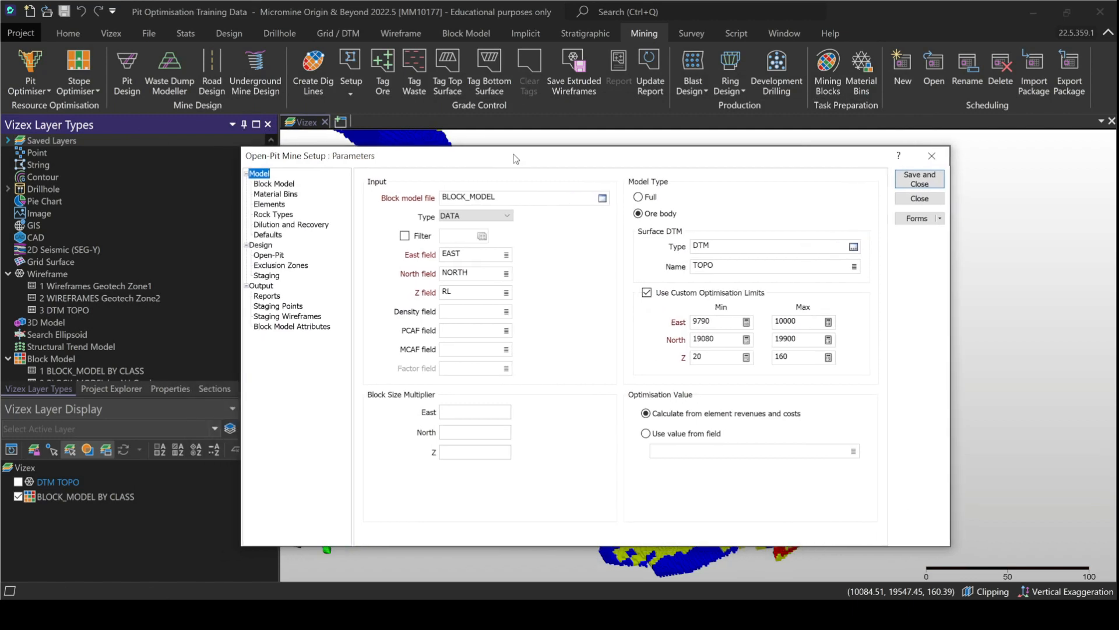
# Collapse the Design and Output sections of the mine parameters, leaving only the Model section expanded
pyautogui.click(249, 174)
pyautogui.click(249, 184)
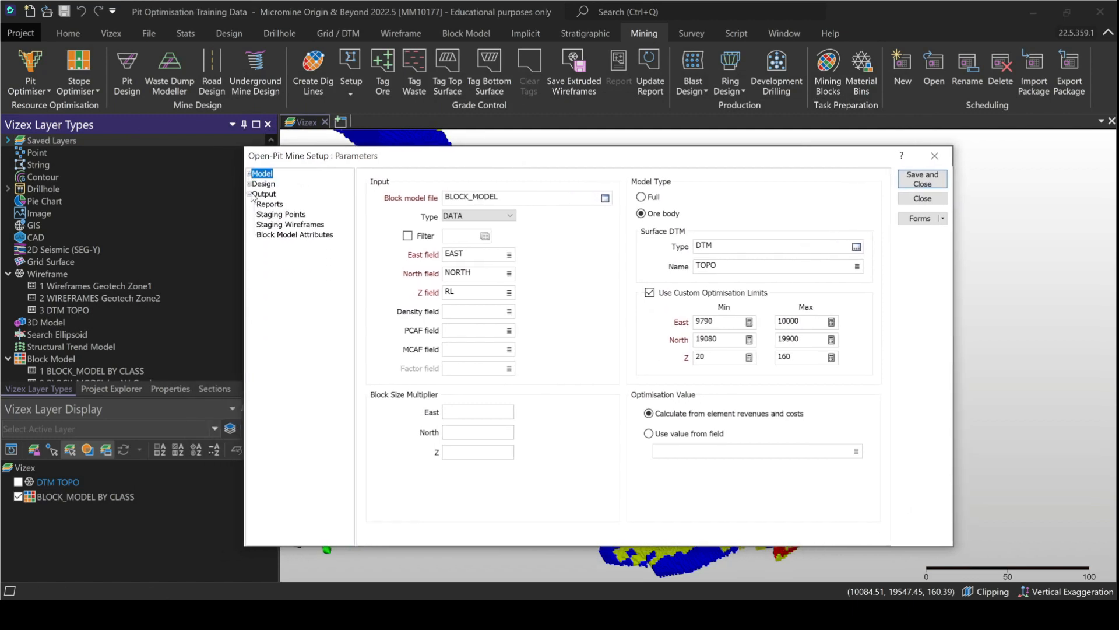
pyautogui.click(250, 195)
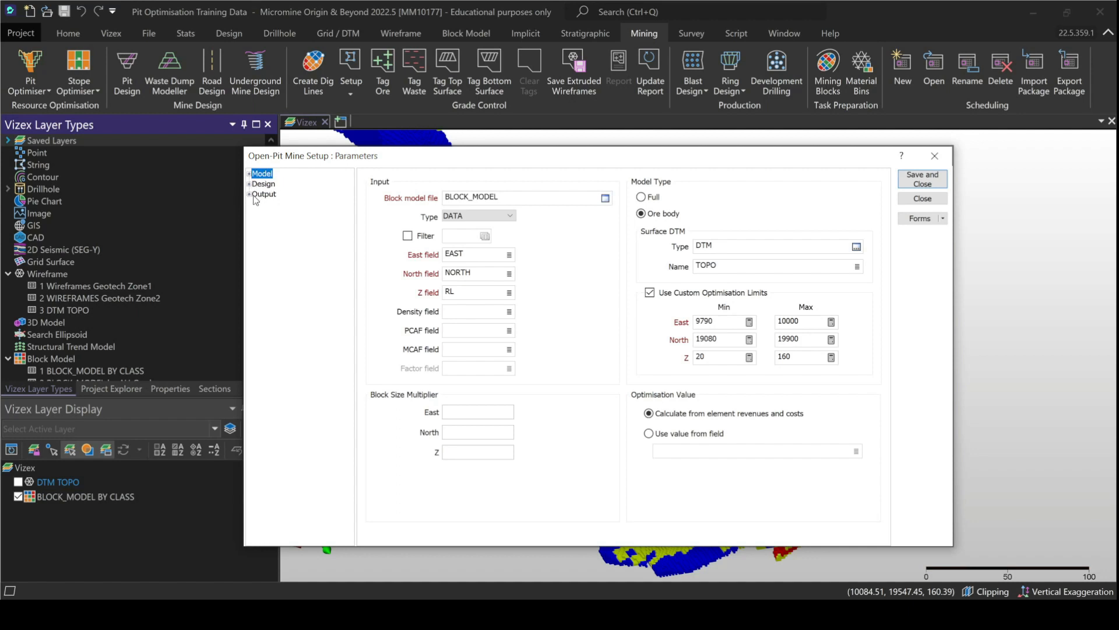
pyautogui.click(249, 174)
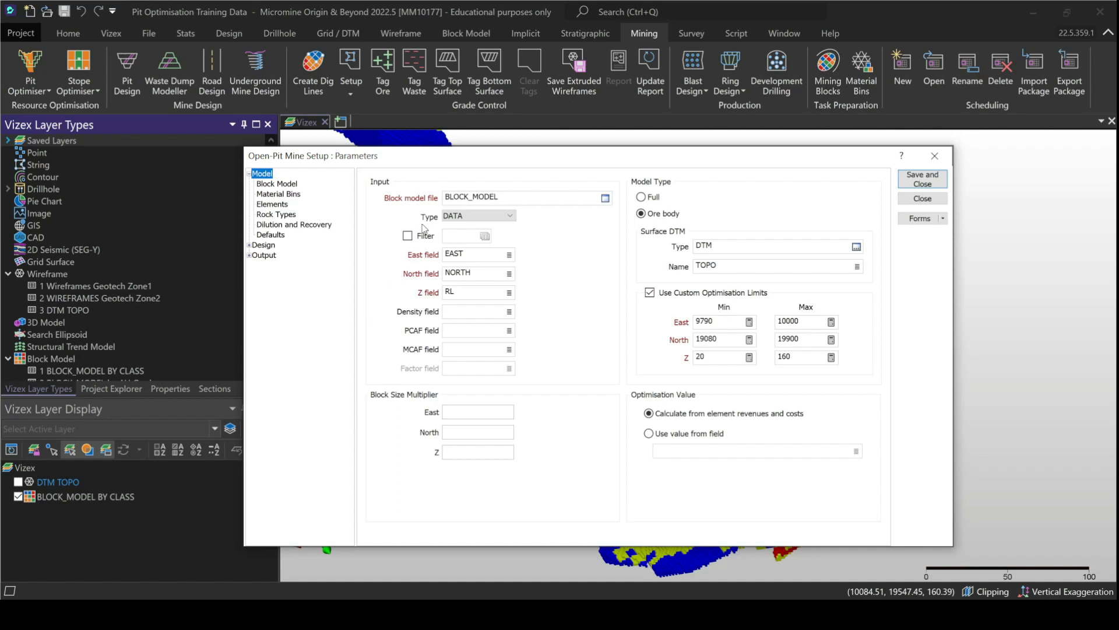
# Review the input block model file and the fields available for the East coordinate without changing the selection
pyautogui.click(522, 198)
pyautogui.moveTo(522, 199); pyautogui.dragTo(403, 185)
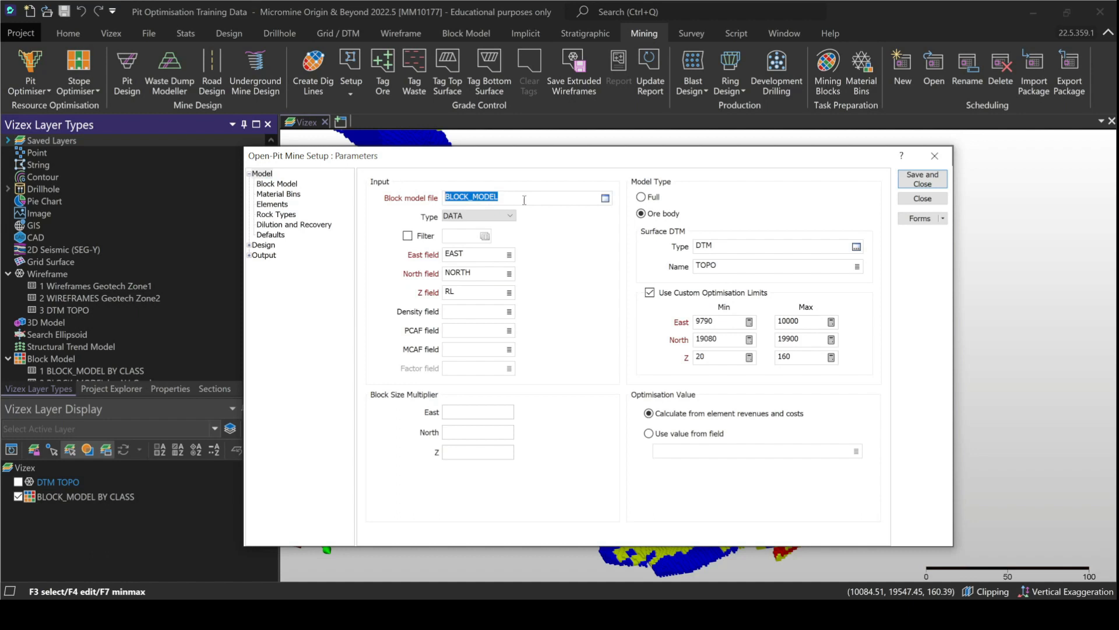
pyautogui.moveTo(567, 195); pyautogui.dragTo(428, 197)
pyautogui.click(509, 255)
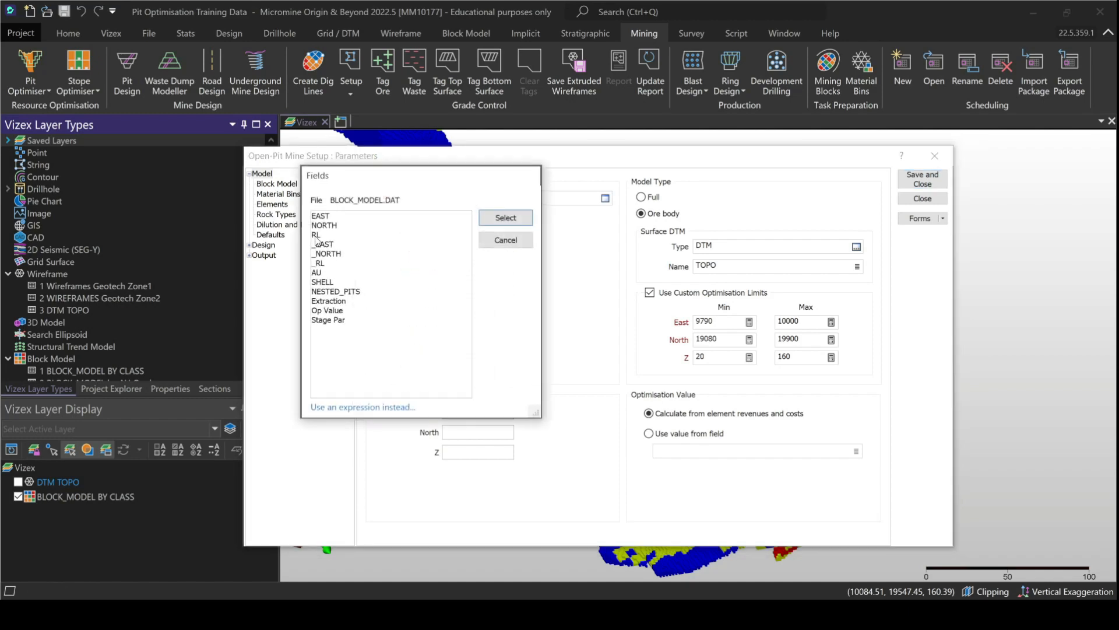
pyautogui.click(505, 240)
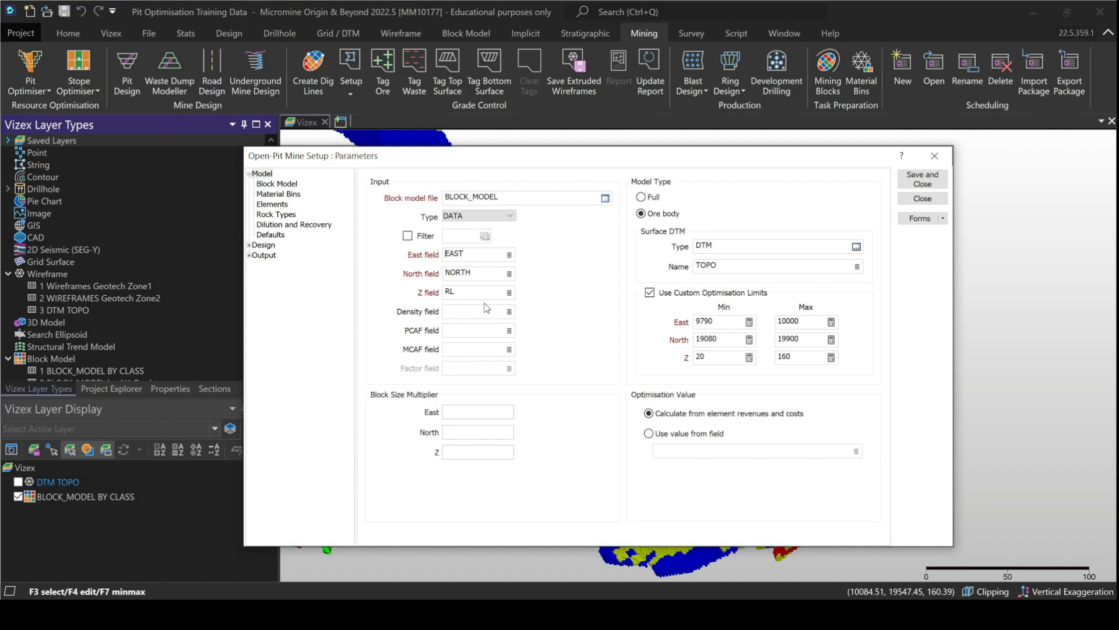
# Switch the model type to Full and back to Ore body to compare the available options
pyautogui.click(643, 197)
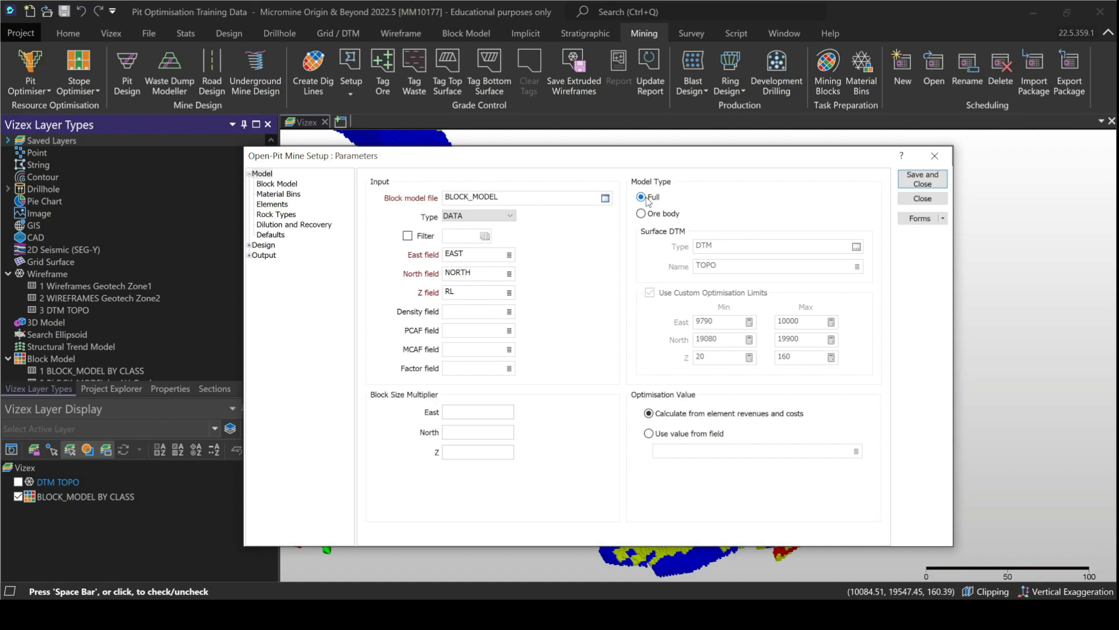
pyautogui.click(642, 215)
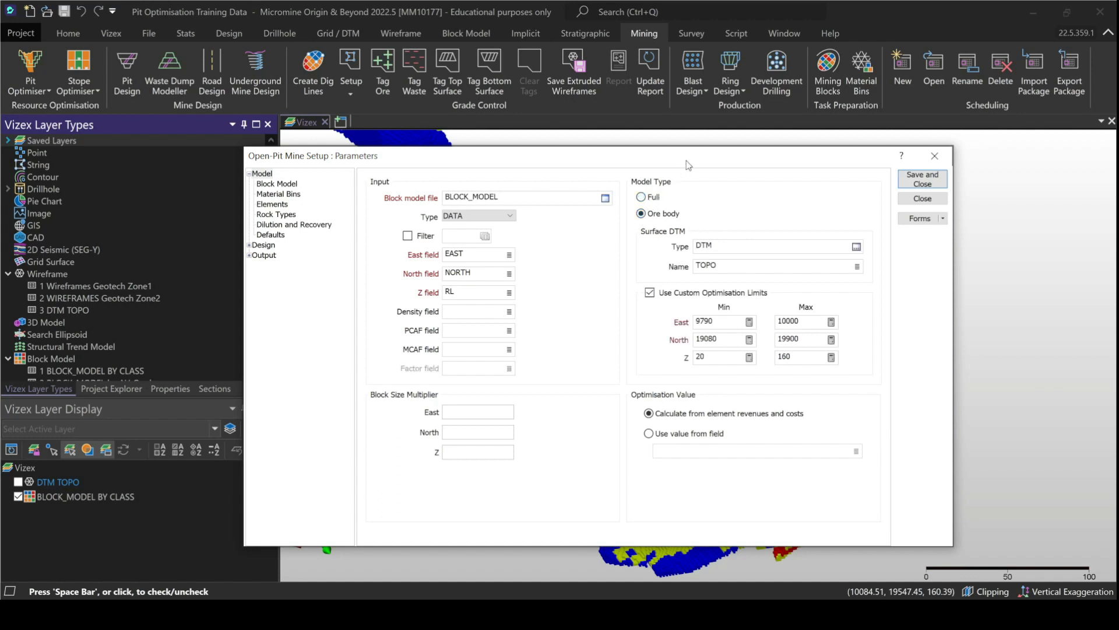
# Review the surface DTM type and name, including the wireframes available for selection, keeping the current choice
pyautogui.moveTo(688, 165); pyautogui.dragTo(768, 146)
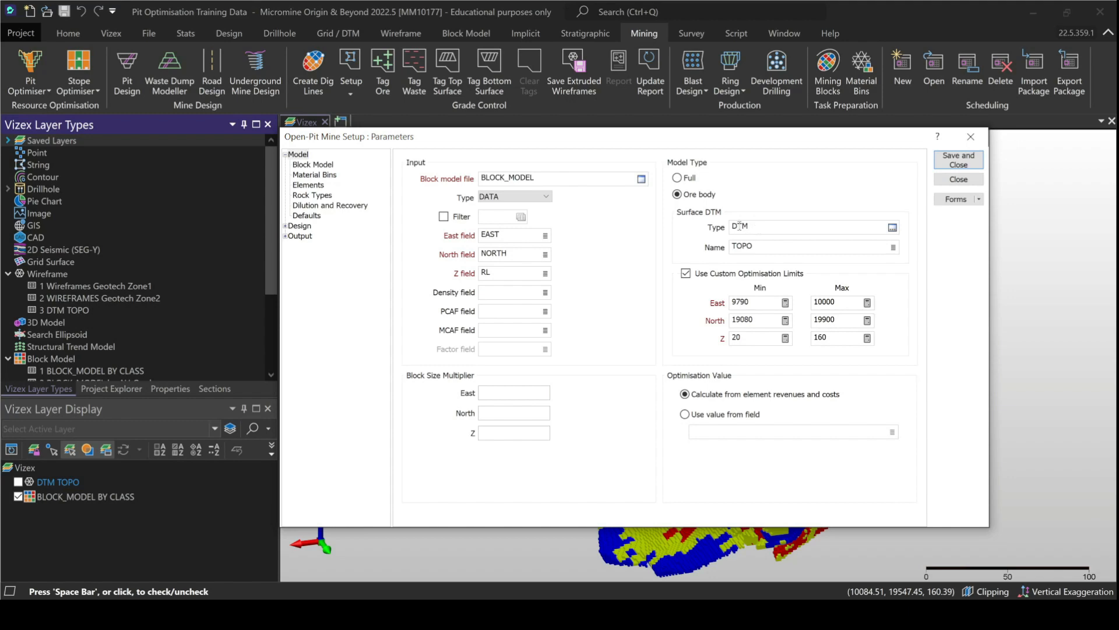
pyautogui.click(763, 251)
pyautogui.click(754, 225)
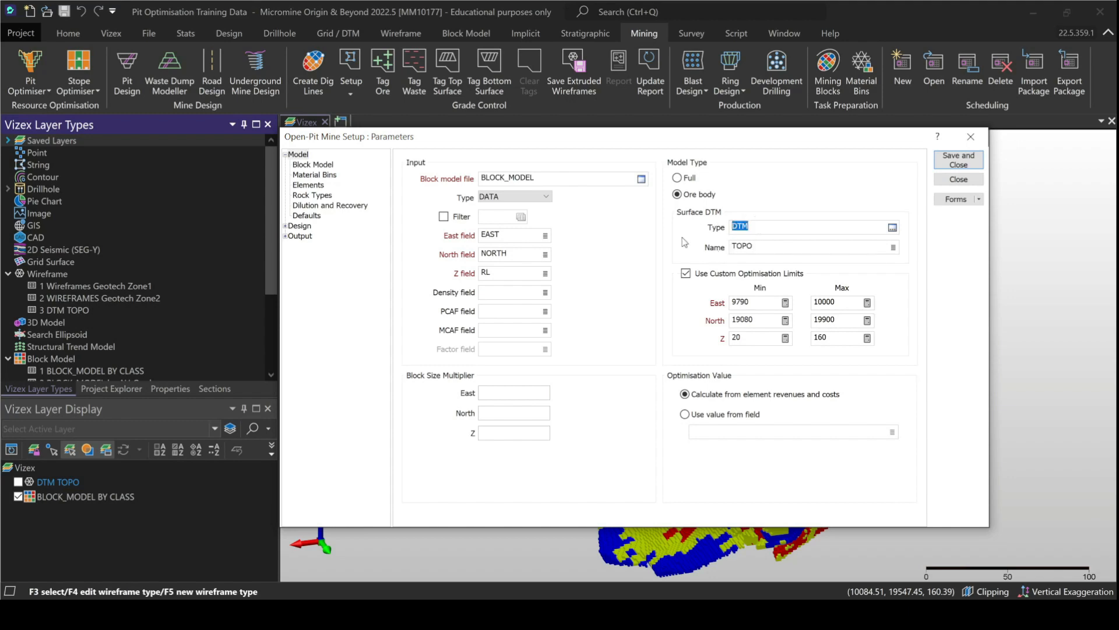
pyautogui.click(765, 249)
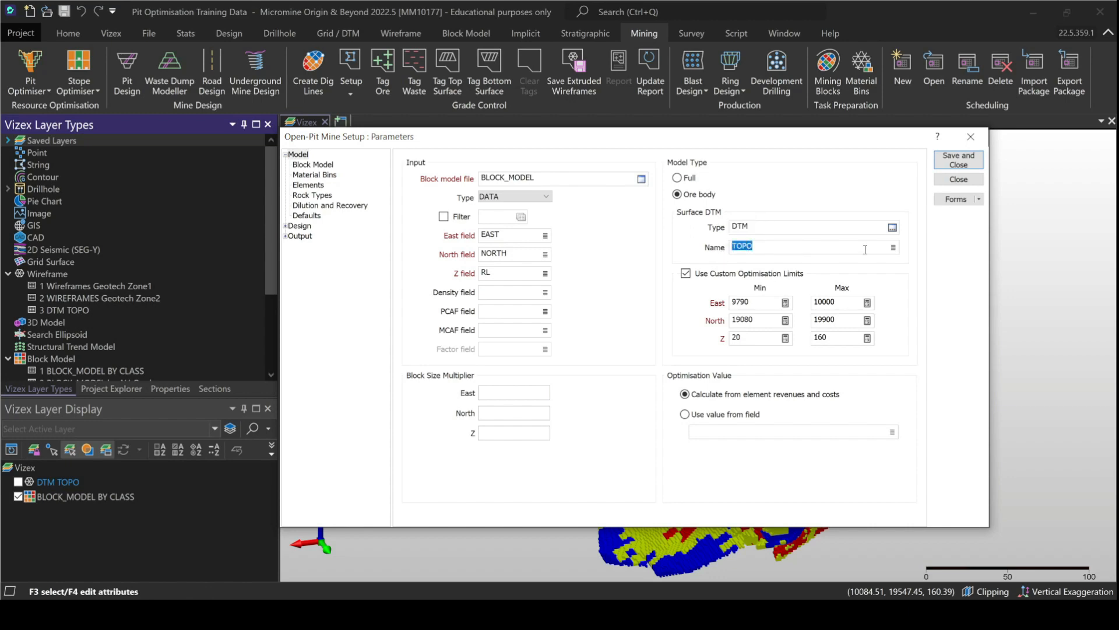
pyautogui.click(893, 247)
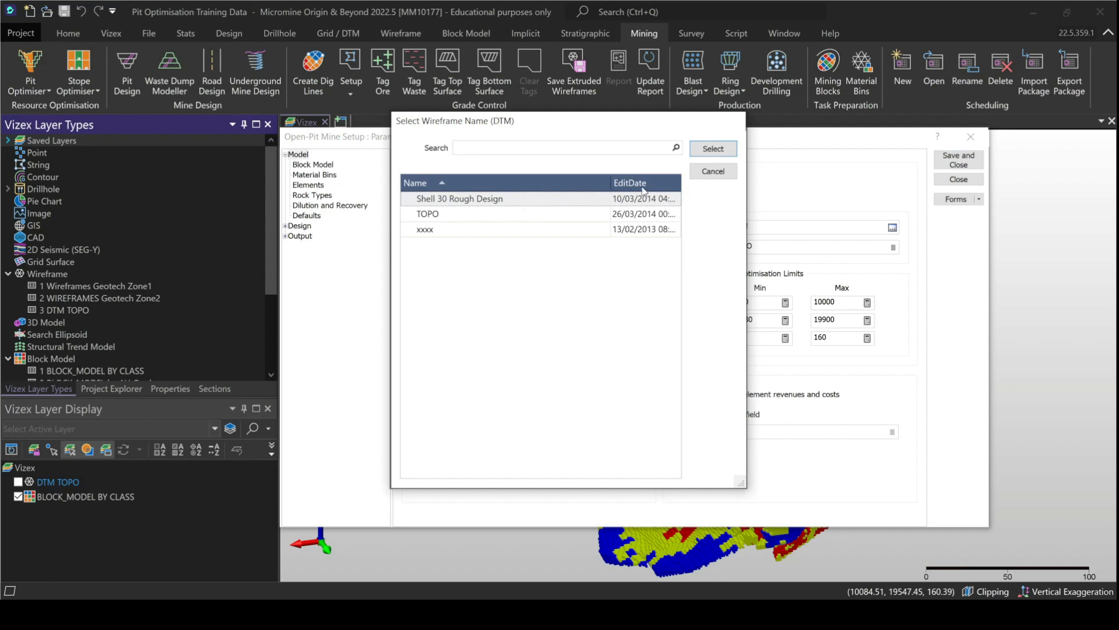
pyautogui.click(713, 172)
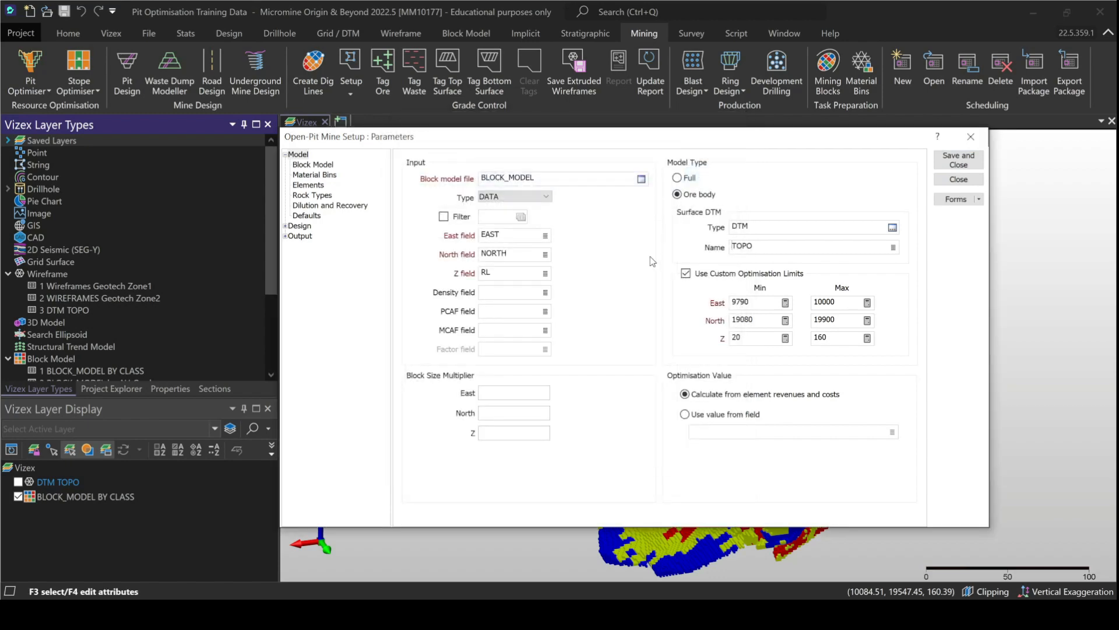
pyautogui.moveTo(717, 146); pyautogui.dragTo(690, 152)
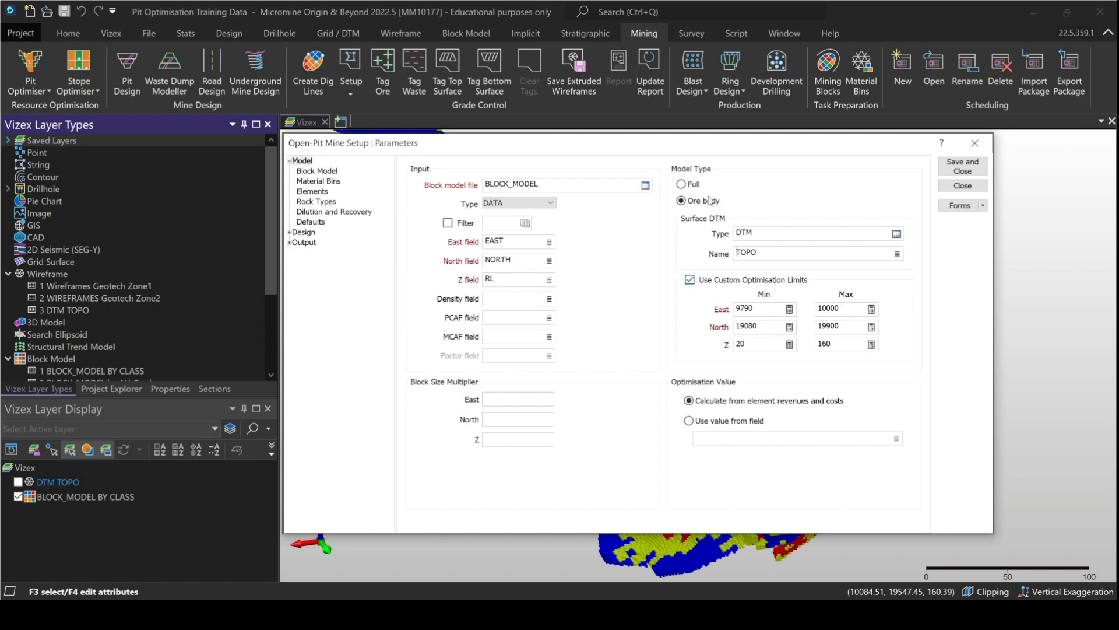
# Examine the East and North custom optimisation limits alongside the block model, repositioning the parameters window to see both
pyautogui.moveTo(728, 148); pyautogui.dragTo(501, 132)
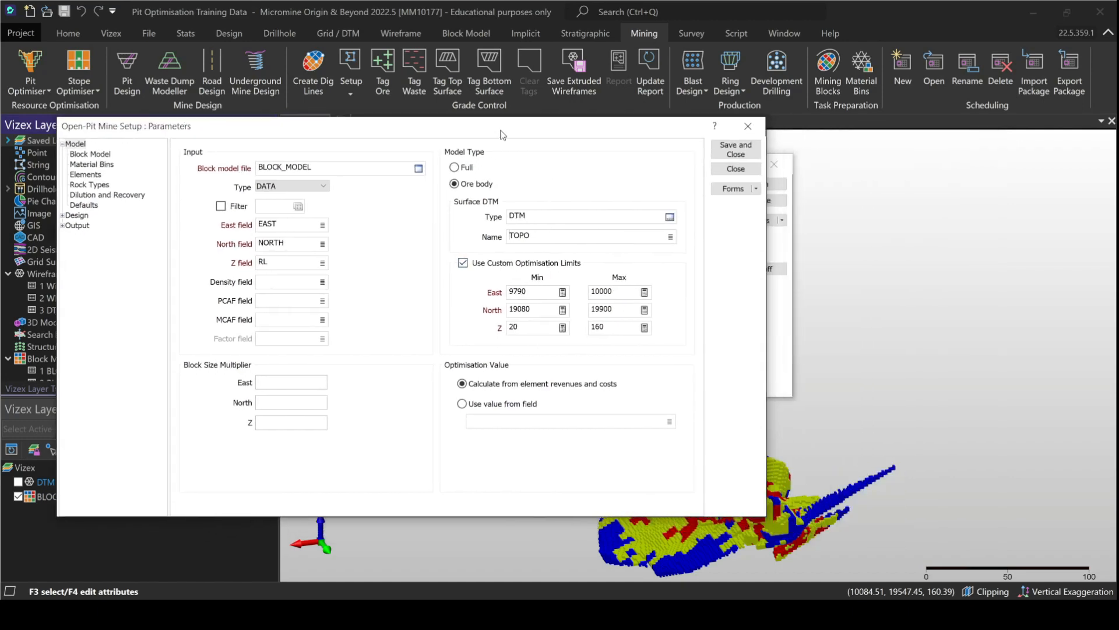
pyautogui.click(563, 293)
pyautogui.click(563, 312)
pyautogui.click(644, 311)
pyautogui.moveTo(623, 124); pyautogui.dragTo(585, 121)
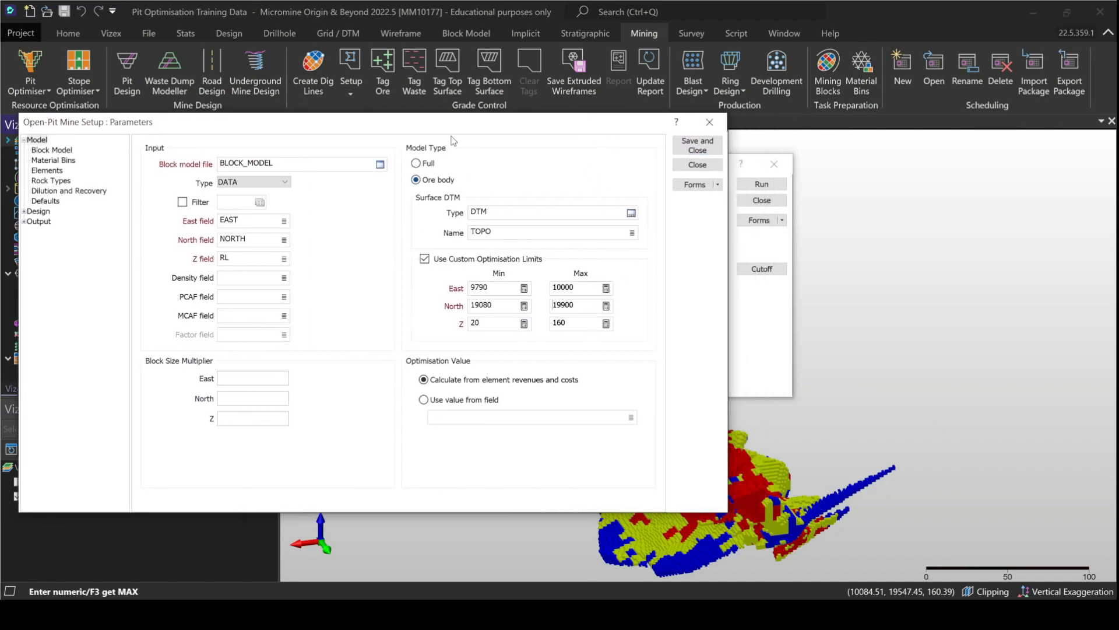
pyautogui.moveTo(448, 126); pyautogui.dragTo(667, 128)
# Check the minimum East, North and Z limits and turn off the custom optimisation limits
pyautogui.click(716, 288)
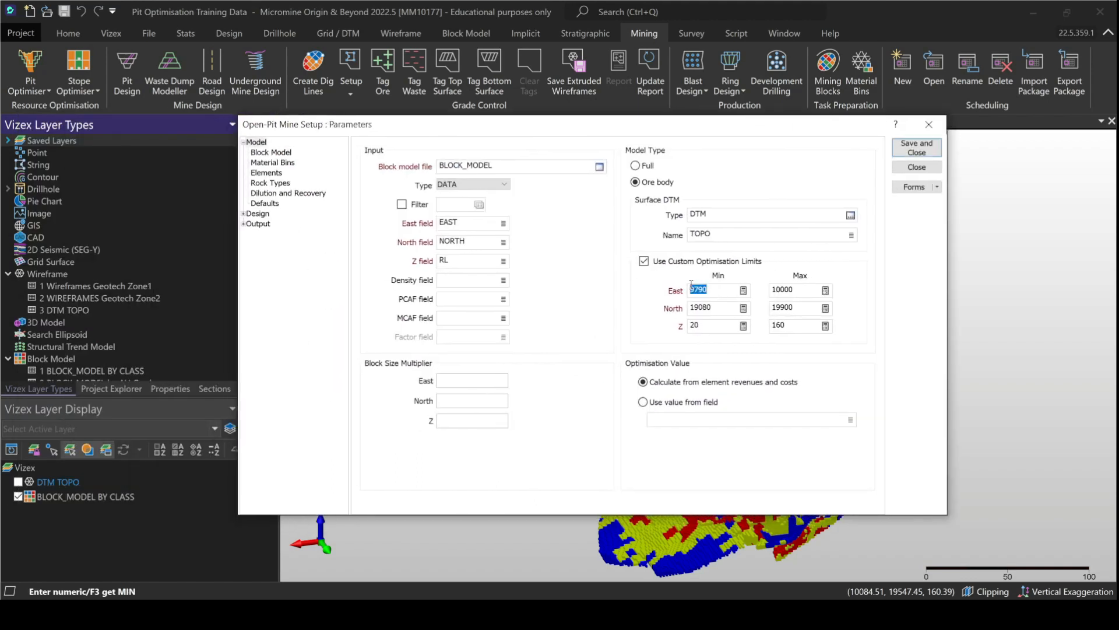
pyautogui.click(719, 309)
pyautogui.click(723, 322)
pyautogui.press('Tab')
pyautogui.click(711, 291)
pyautogui.click(644, 263)
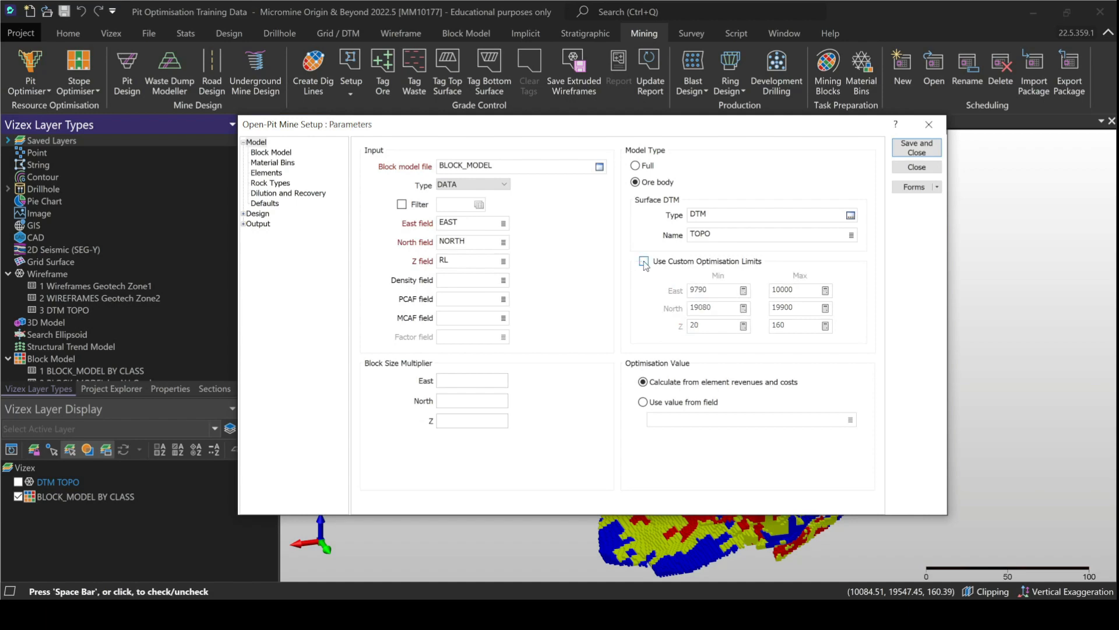
# Explore the field list and expression editor for a field-based optimisation value, then return to Calculate from element revenues and costs
pyautogui.moveTo(721, 126); pyautogui.dragTo(663, 98)
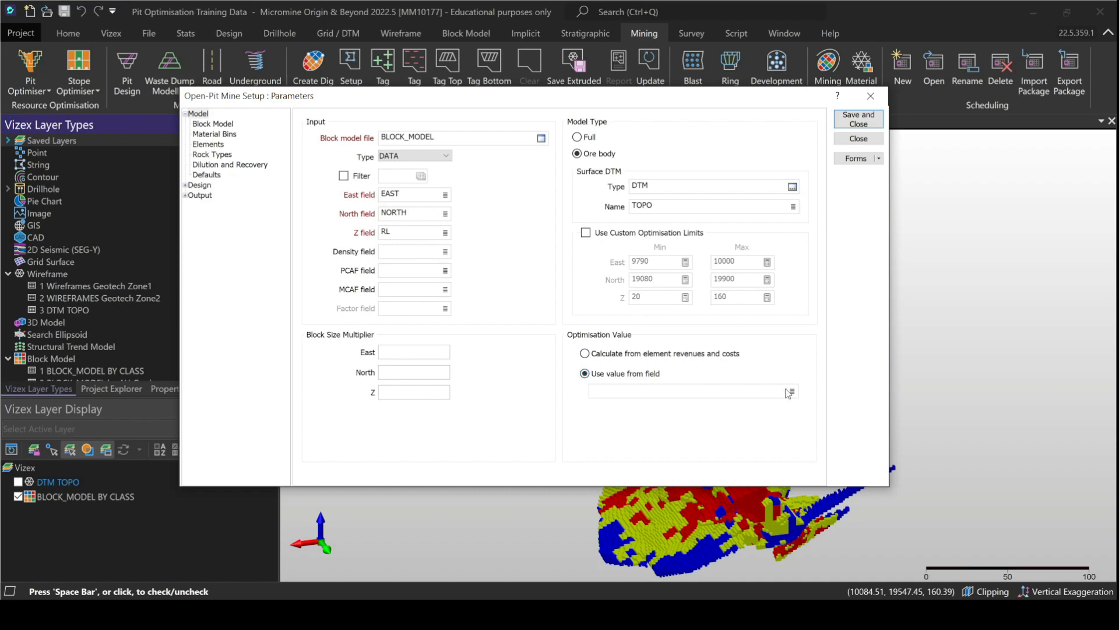
pyautogui.click(791, 391)
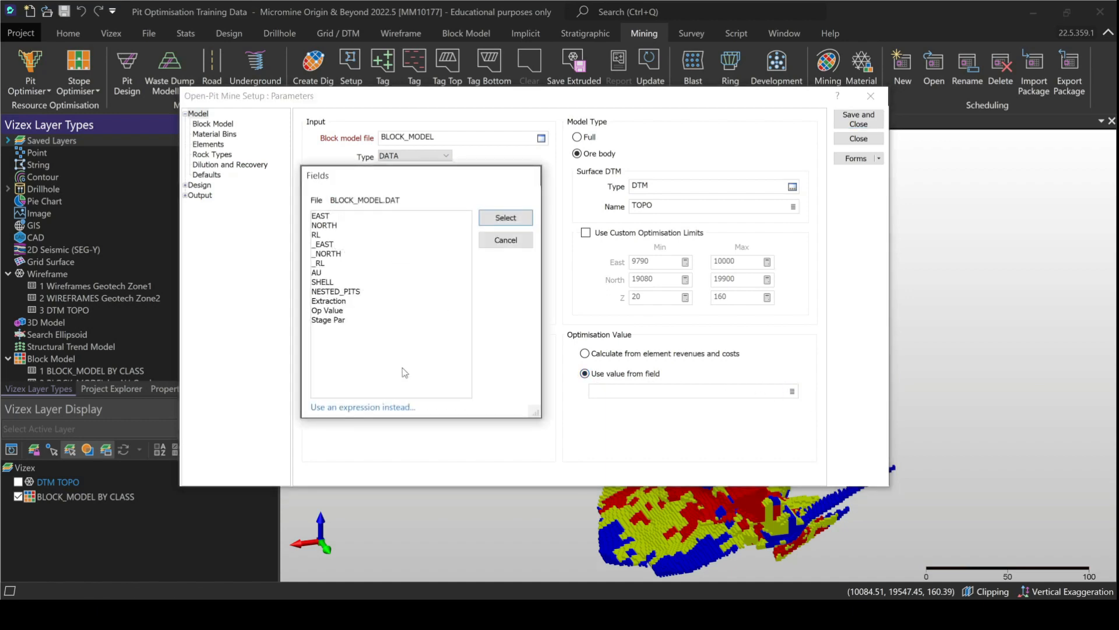
pyautogui.click(335, 408)
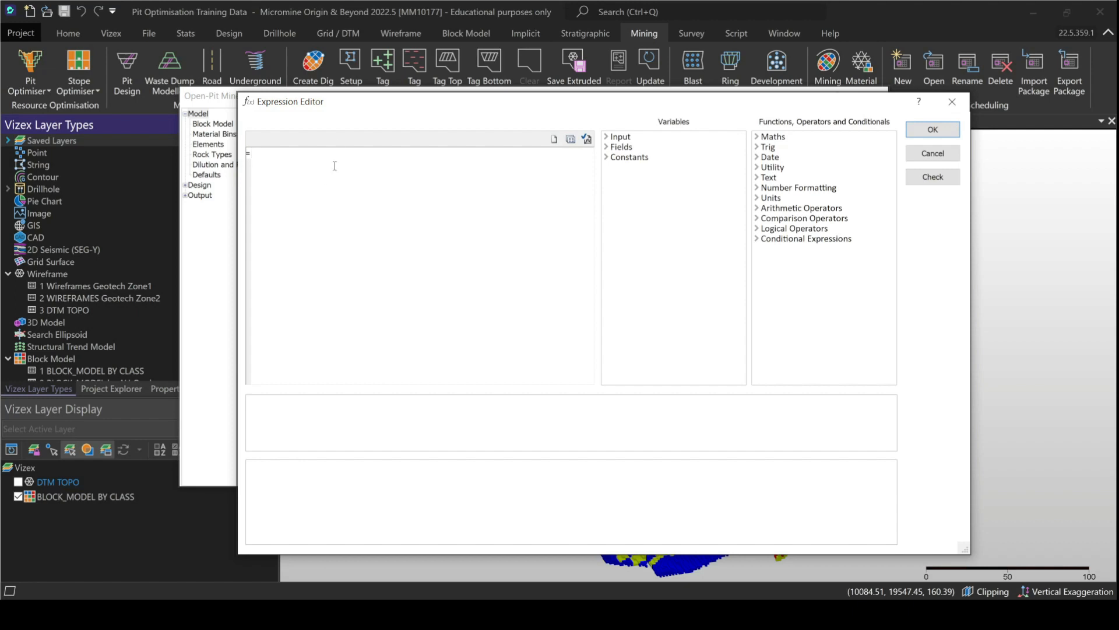
pyautogui.moveTo(356, 114); pyautogui.dragTo(363, 135)
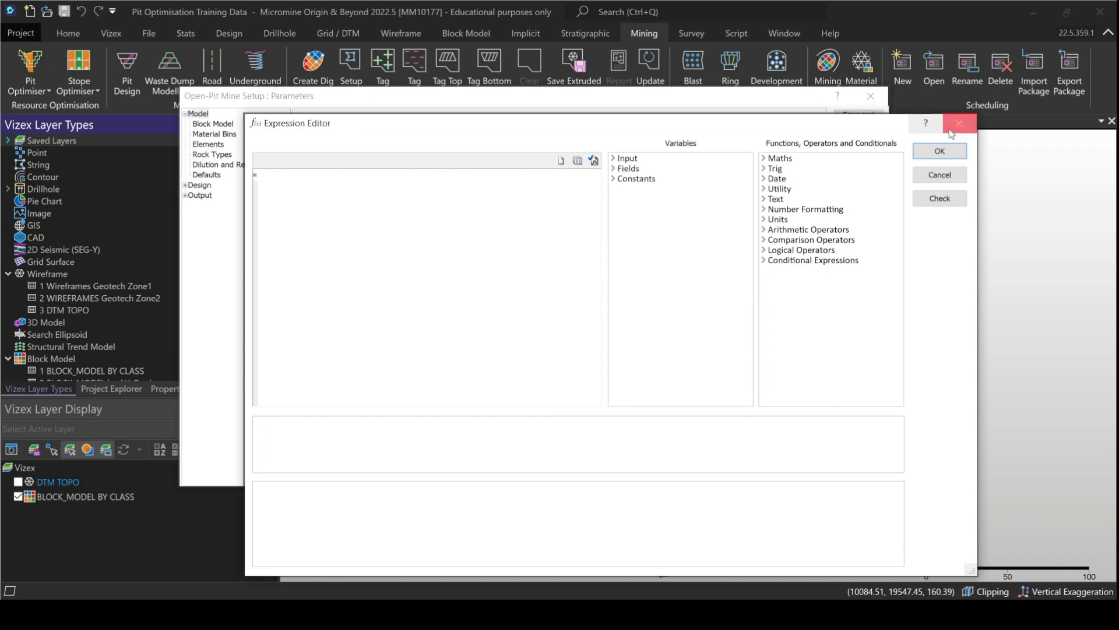
pyautogui.click(940, 151)
pyautogui.click(586, 354)
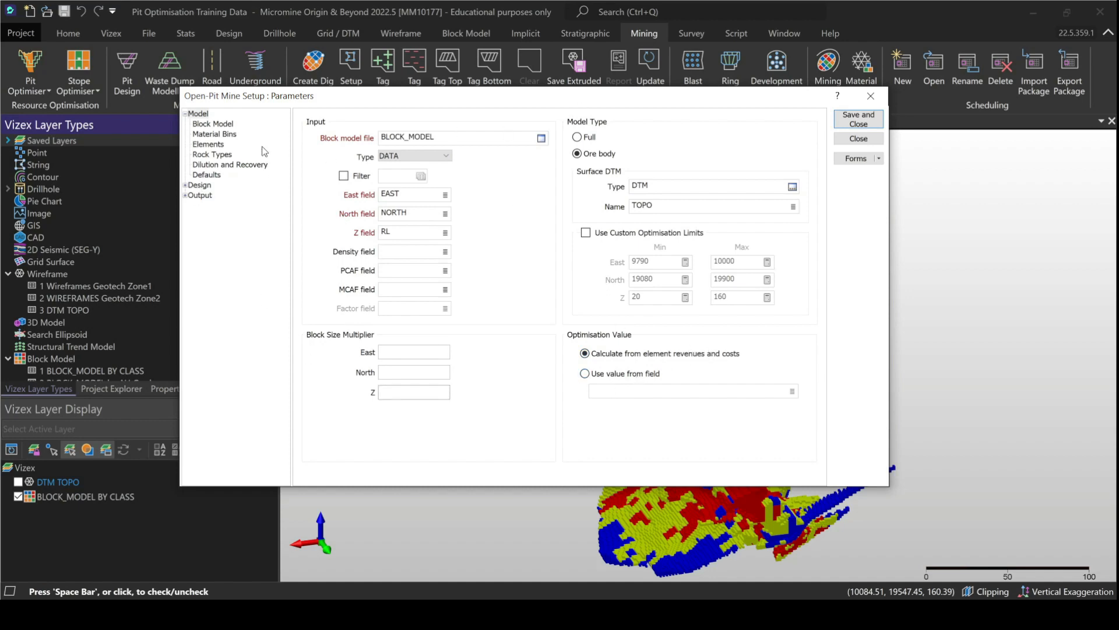
# Review the names and codes of the low-grade and high-grade gold bins in the custom material bins
pyautogui.click(213, 124)
pyautogui.click(215, 134)
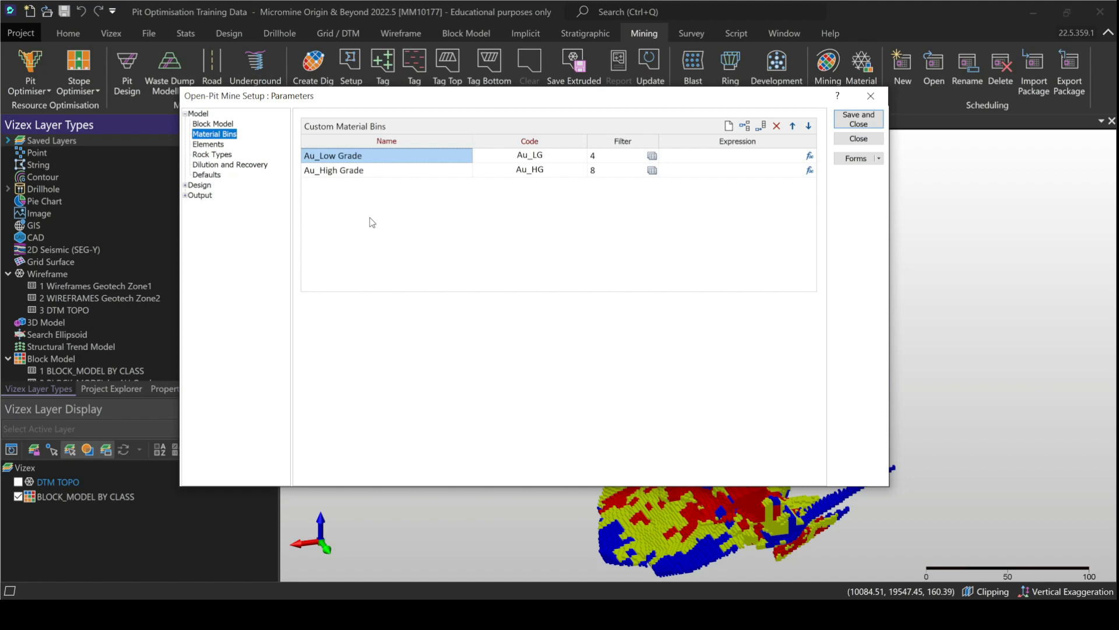
pyautogui.click(345, 170)
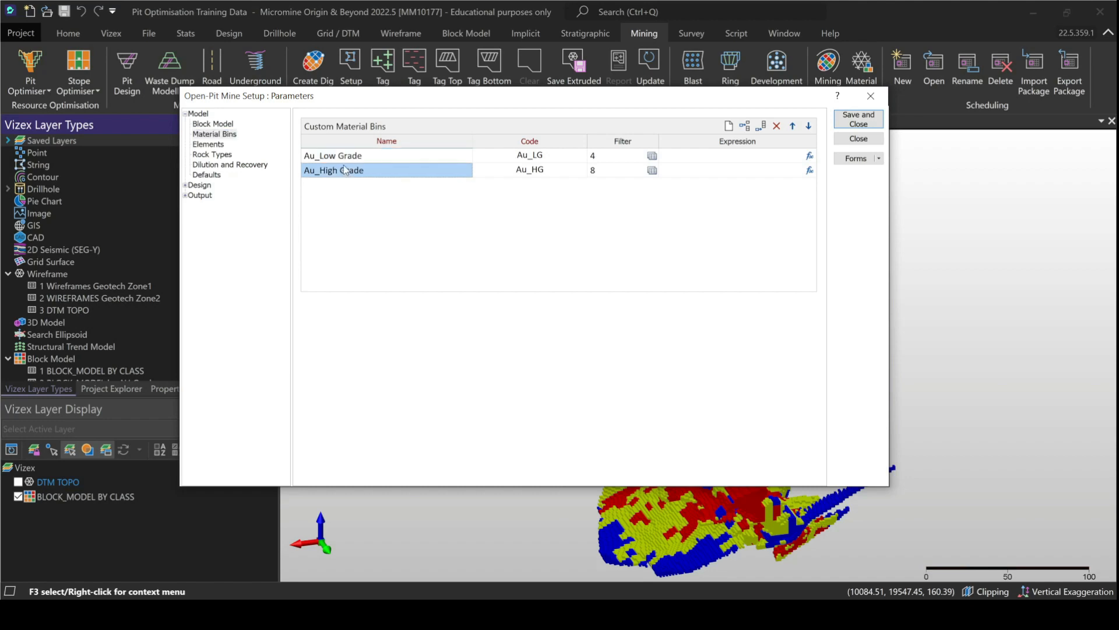
pyautogui.click(344, 159)
pyautogui.click(355, 172)
pyautogui.click(376, 158)
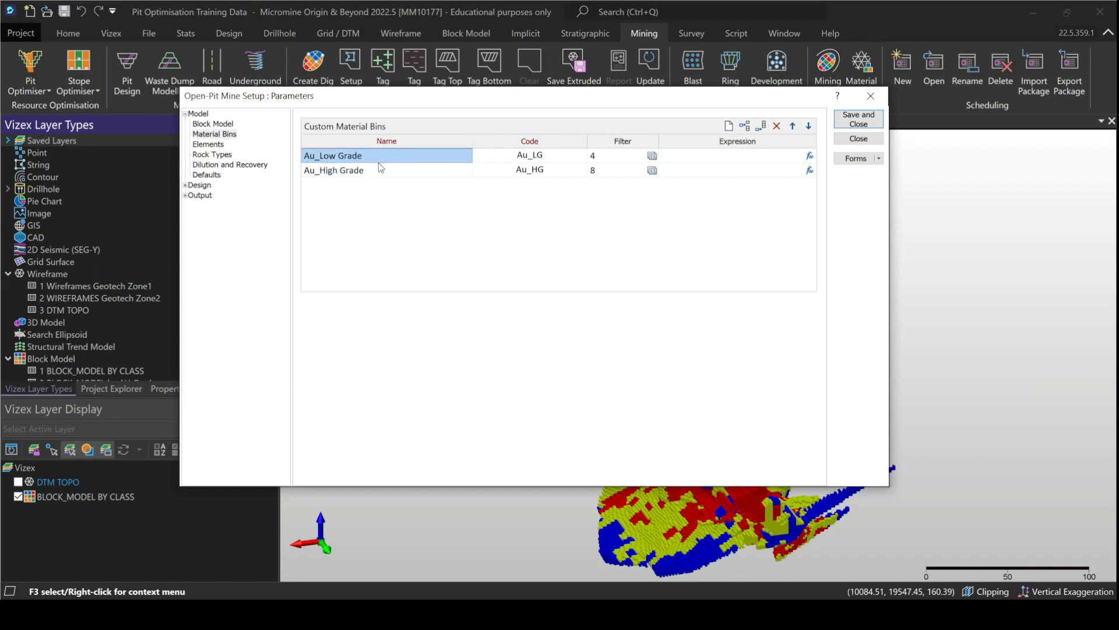
pyautogui.click(530, 156)
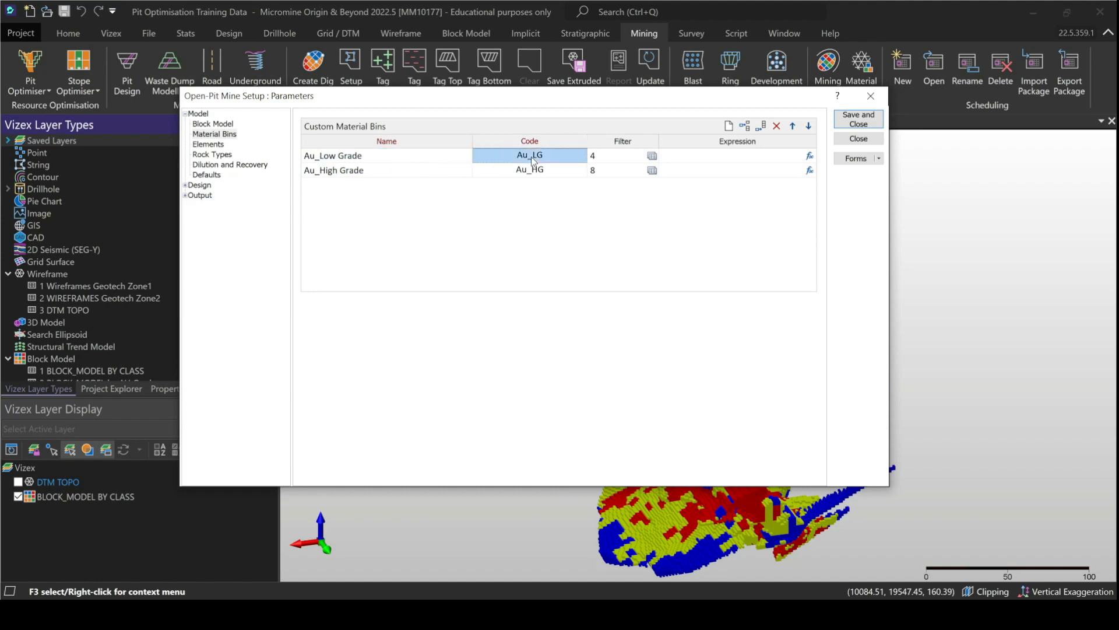
# Inspect the filter conditions of the Au_Low Grade material bin and close the filter without changes
pyautogui.rightClick(615, 159)
pyautogui.click(638, 164)
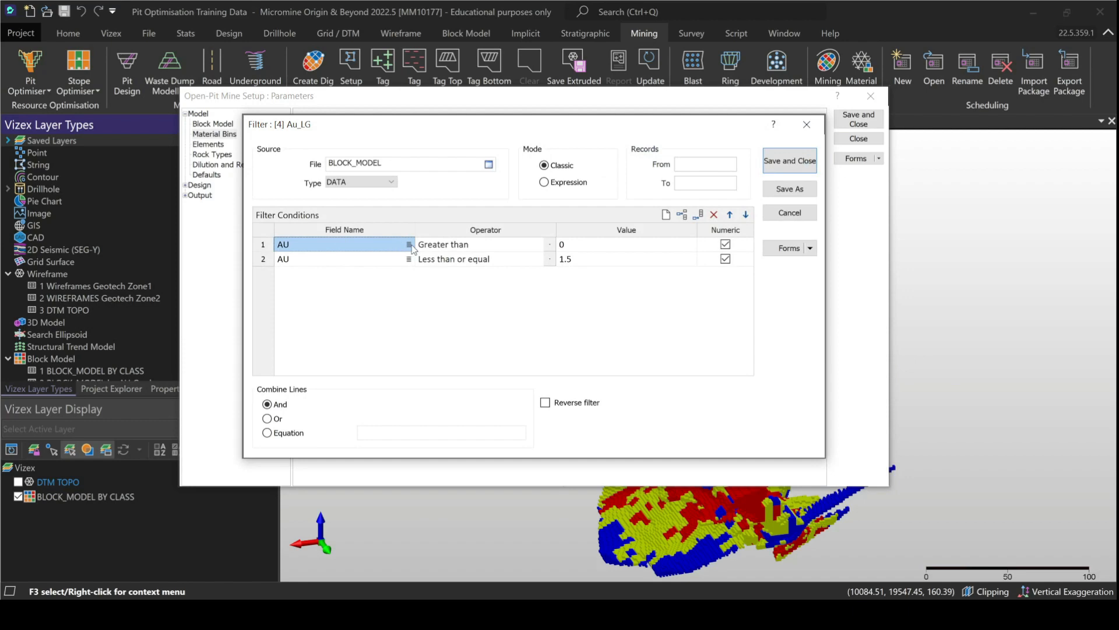
pyautogui.moveTo(432, 138); pyautogui.dragTo(464, 226)
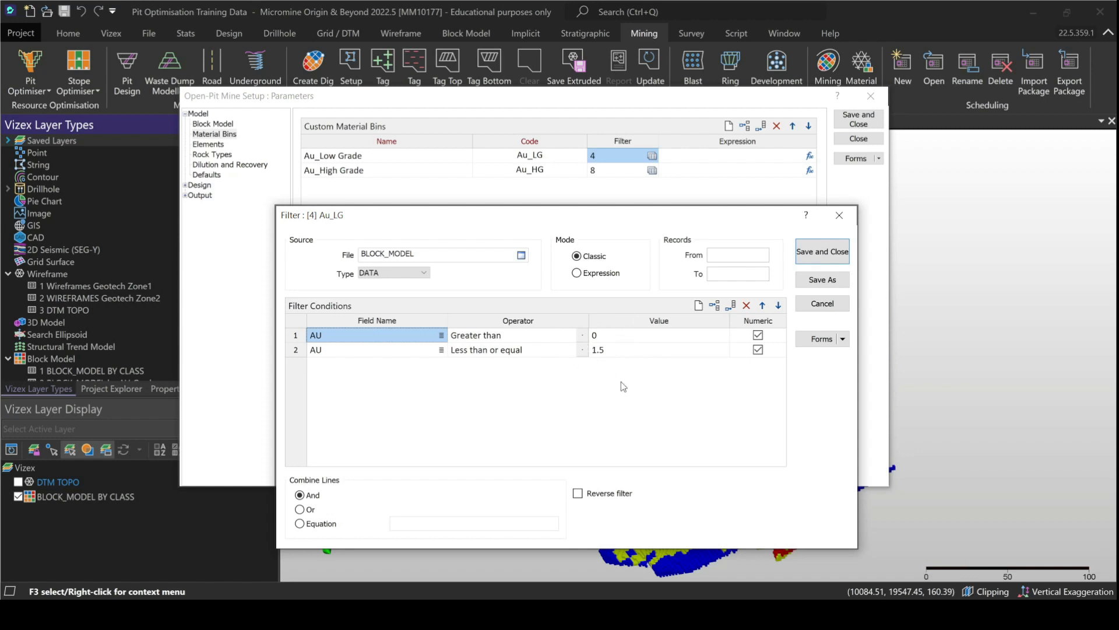
pyautogui.click(842, 340)
pyautogui.click(840, 217)
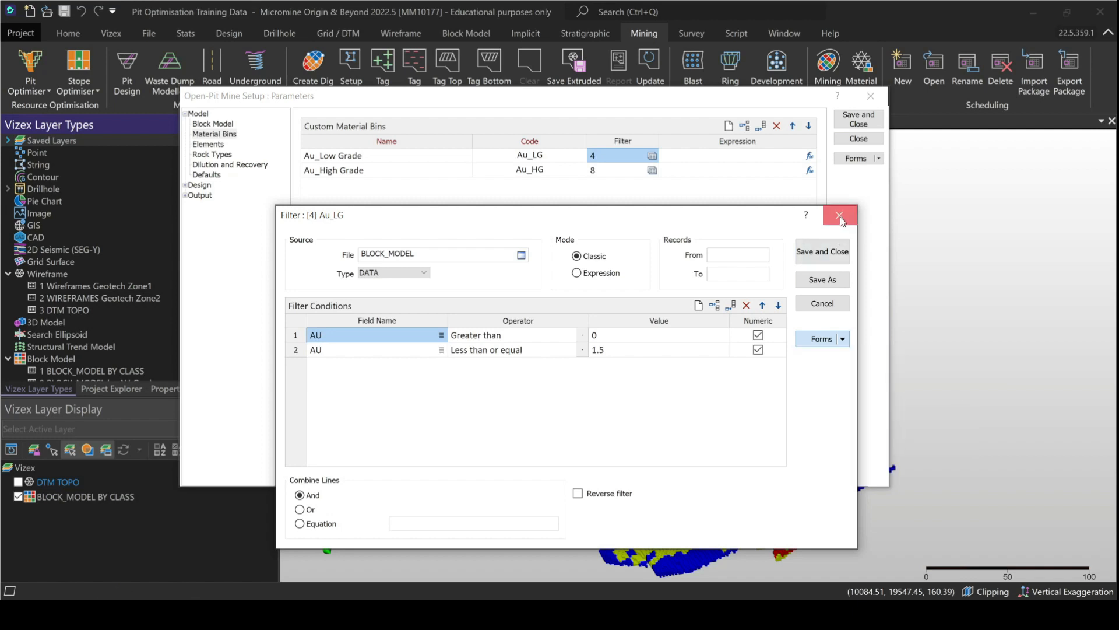
pyautogui.click(840, 216)
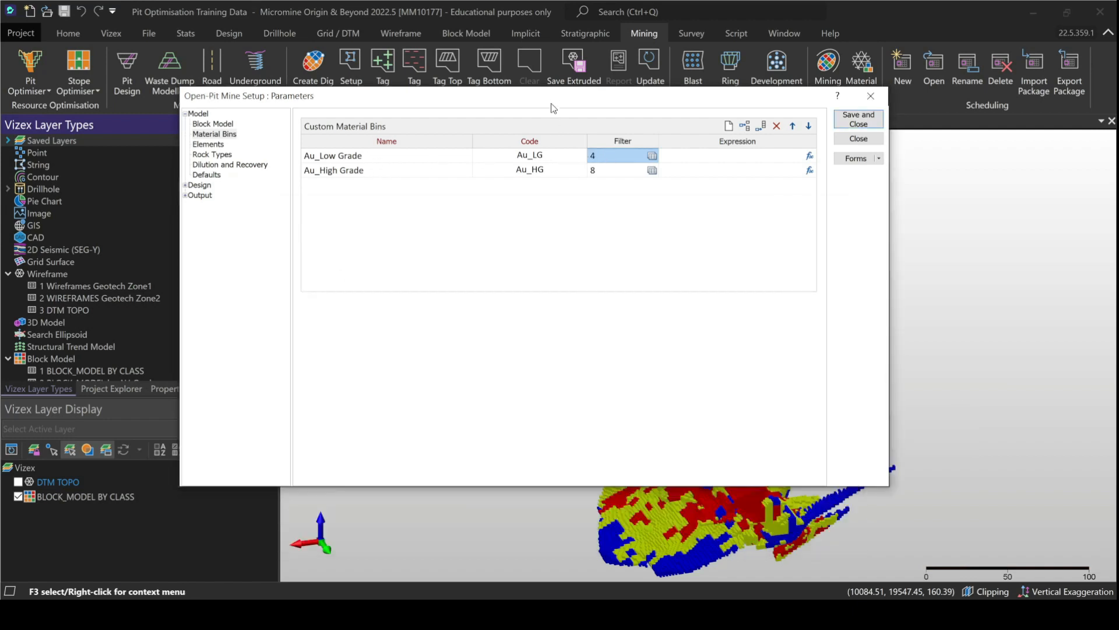
# Check the filter assigned to the Au_High Grade material bin and its available editing options, without changing it
pyautogui.moveTo(553, 108); pyautogui.dragTo(572, 151)
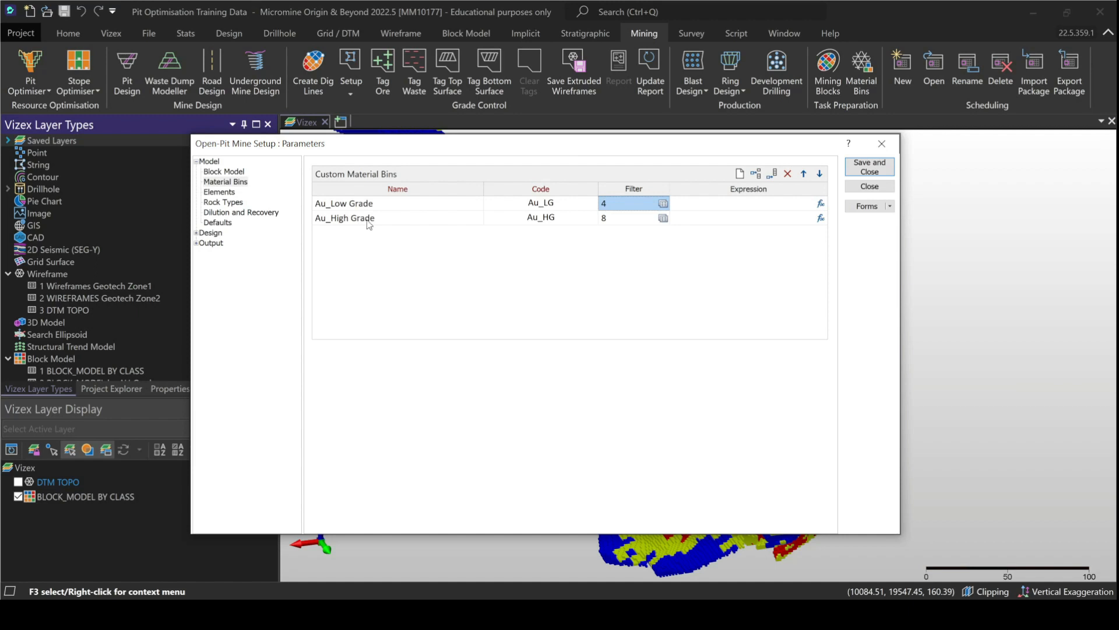
pyautogui.rightClick(618, 218)
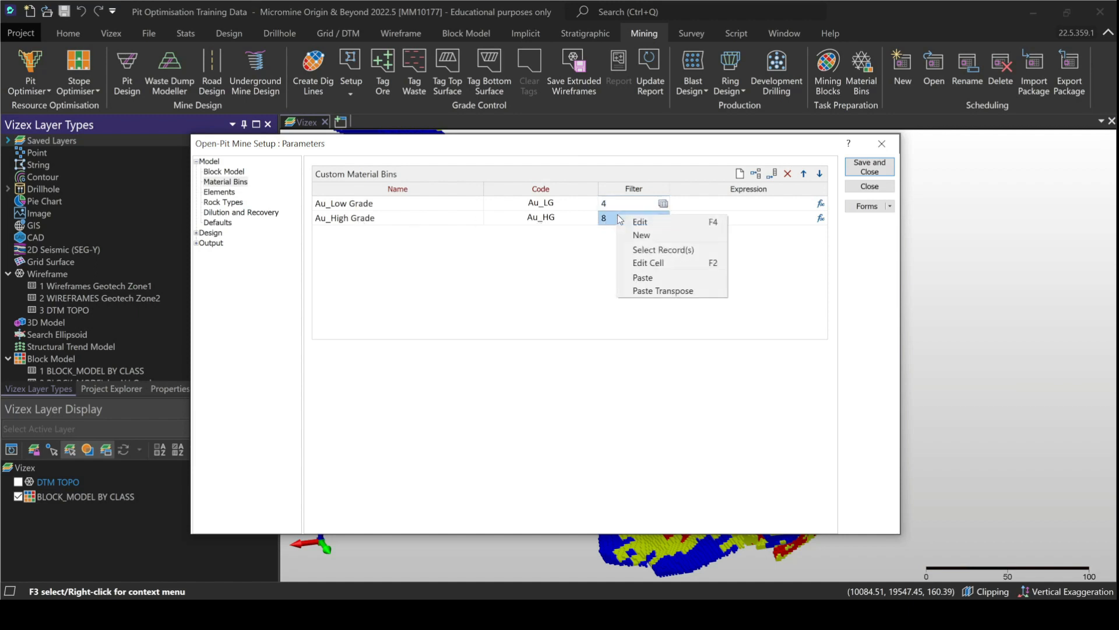
pyautogui.click(456, 284)
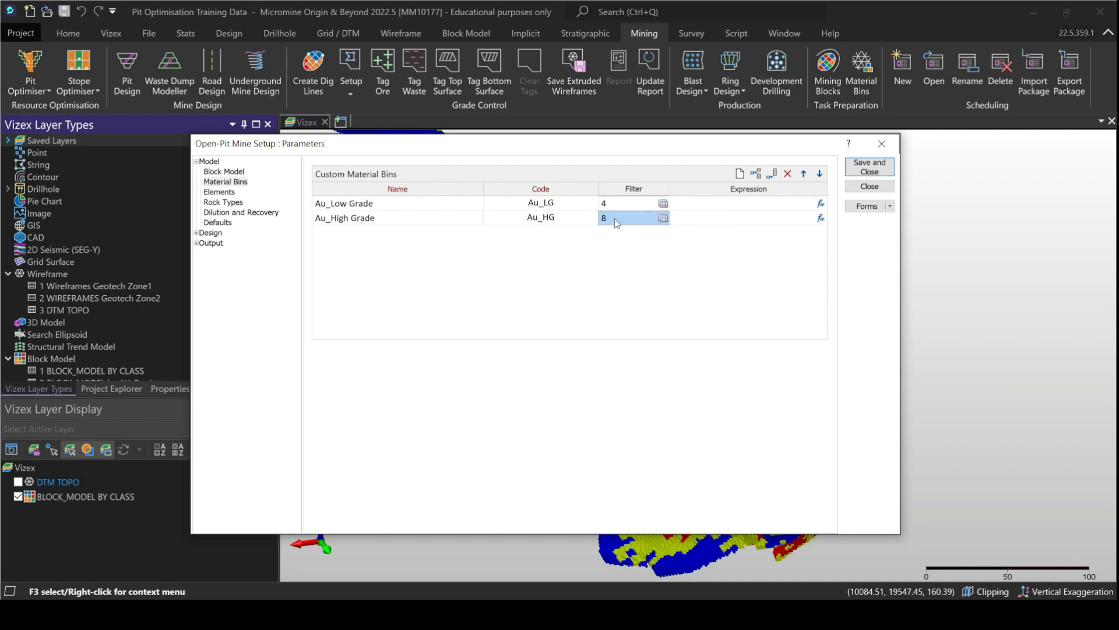
pyautogui.moveTo(615, 220)
# Assign the AU block model field to the Gold element and keep its grade representation as g/t
pyautogui.click(221, 192)
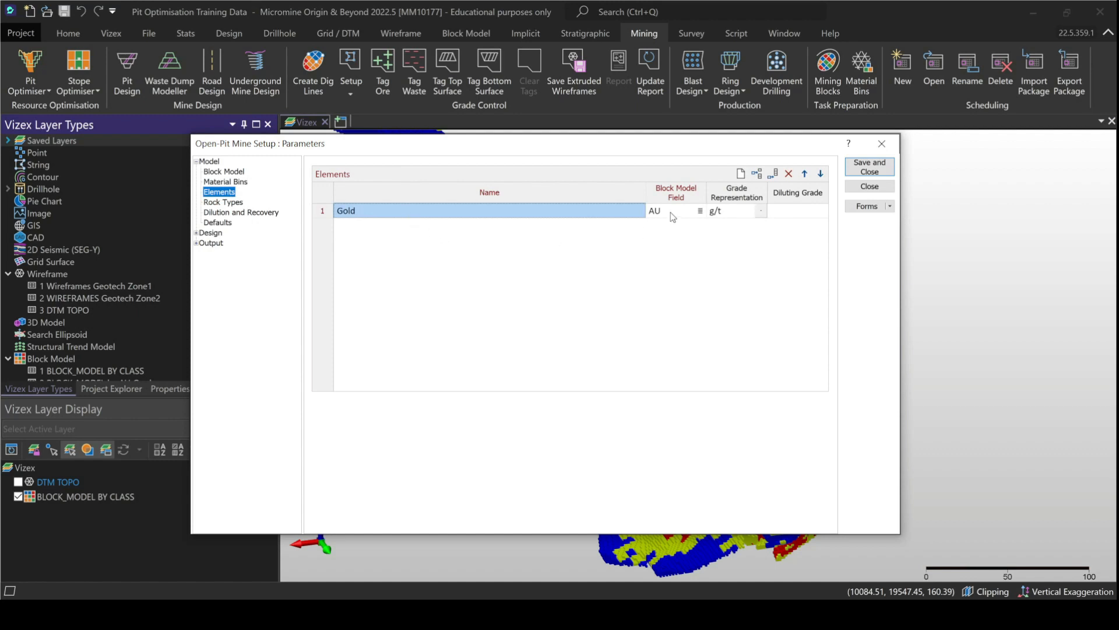
pyautogui.click(699, 211)
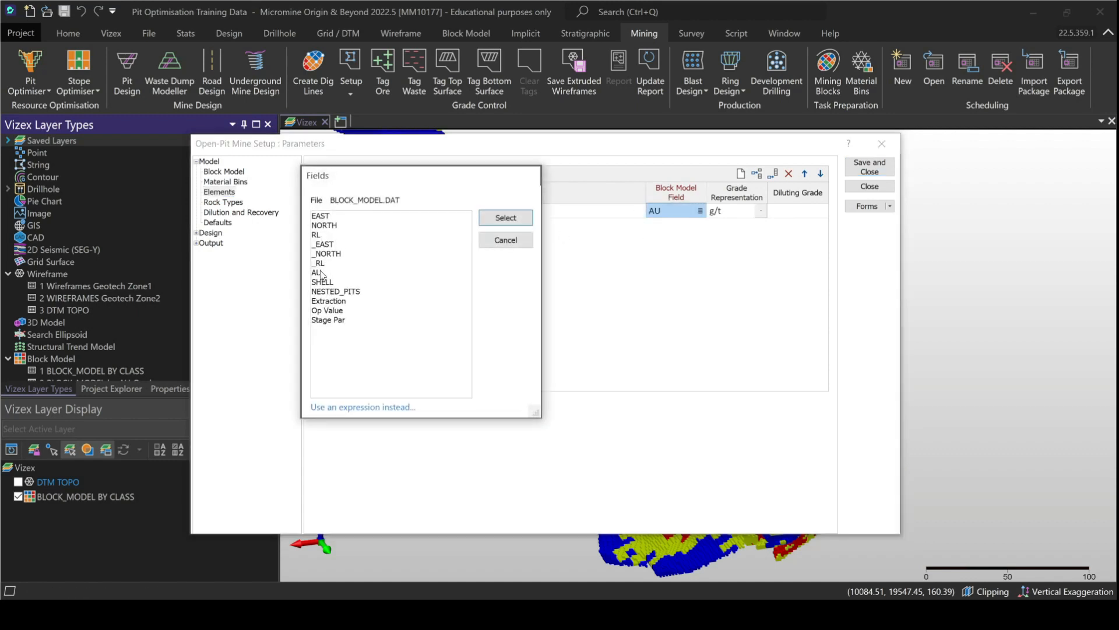
pyautogui.click(317, 274)
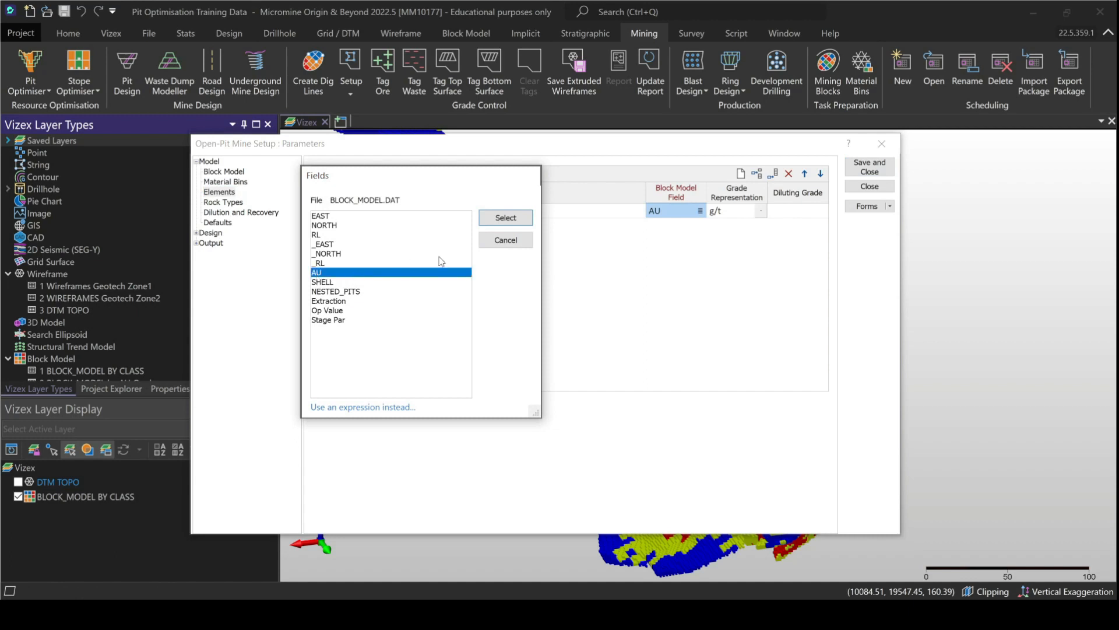
pyautogui.click(506, 218)
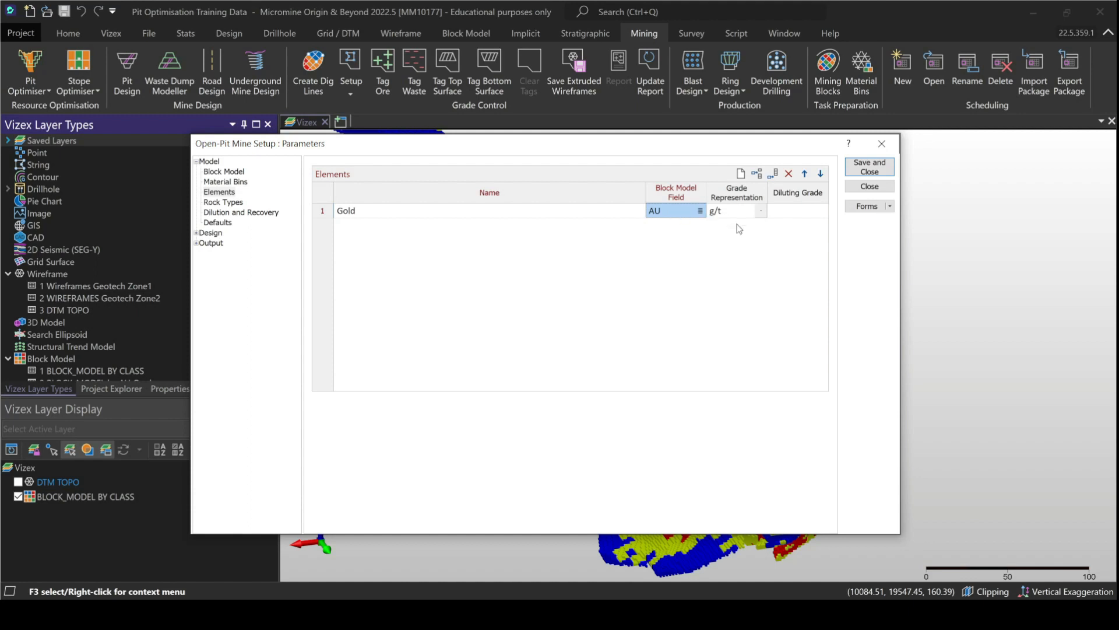
pyautogui.click(761, 211)
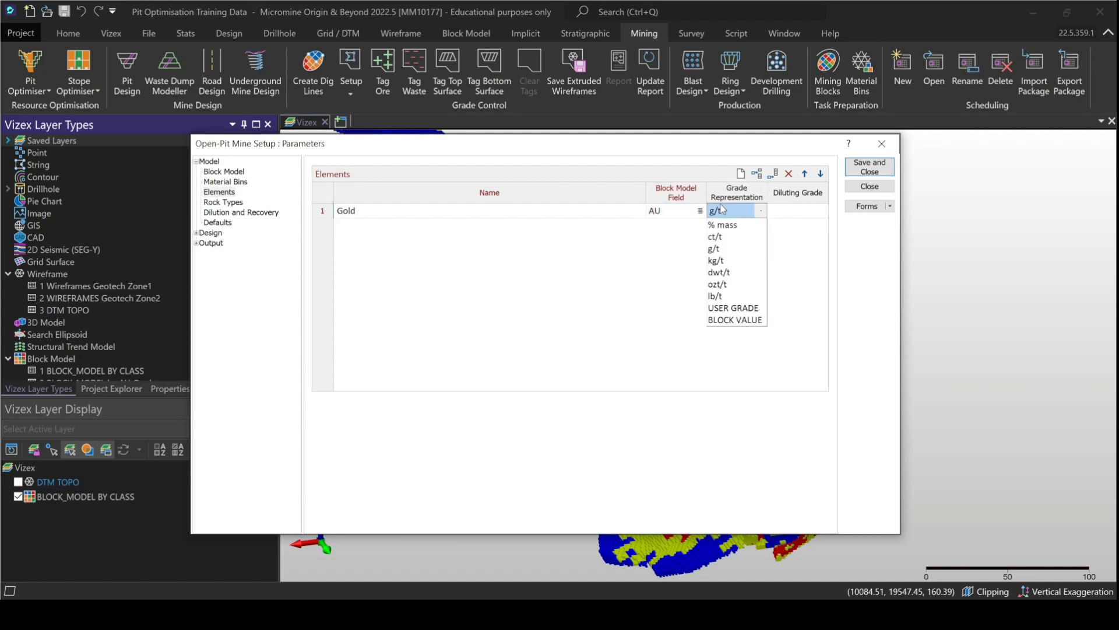
pyautogui.click(722, 211)
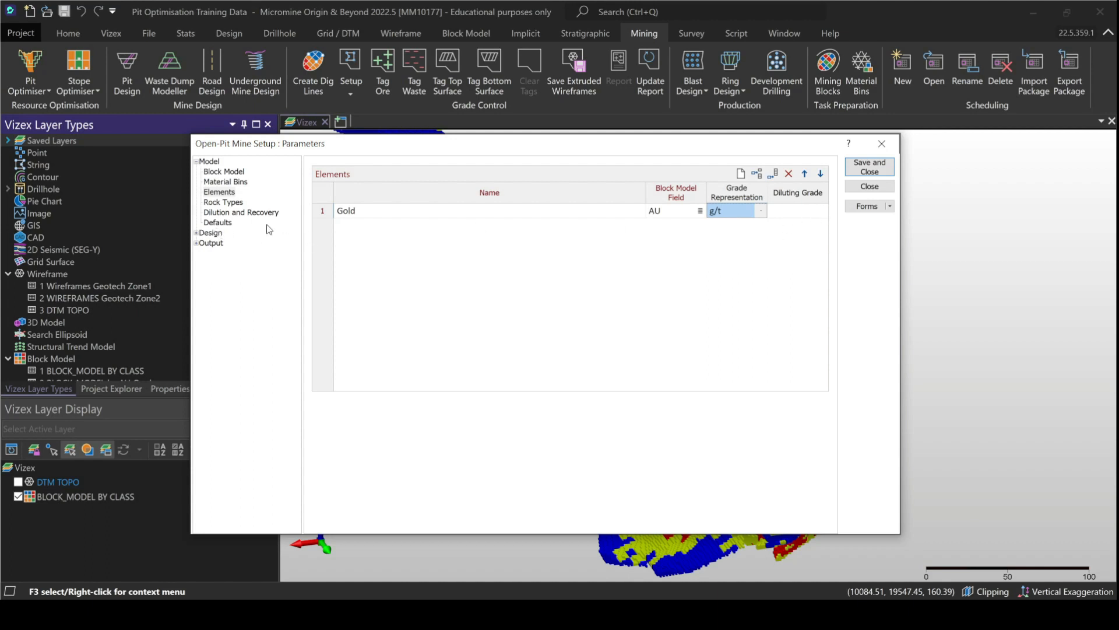
# Review the rock types' block model field and codes, switching the use of rock types off and back on
pyautogui.click(224, 202)
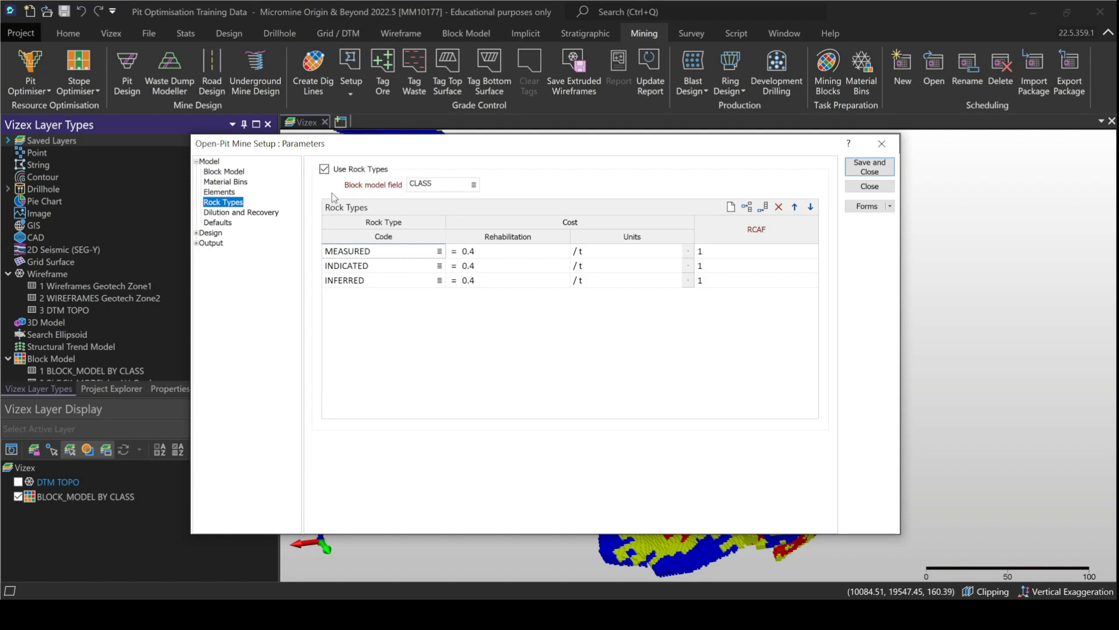
pyautogui.rightClick(457, 191)
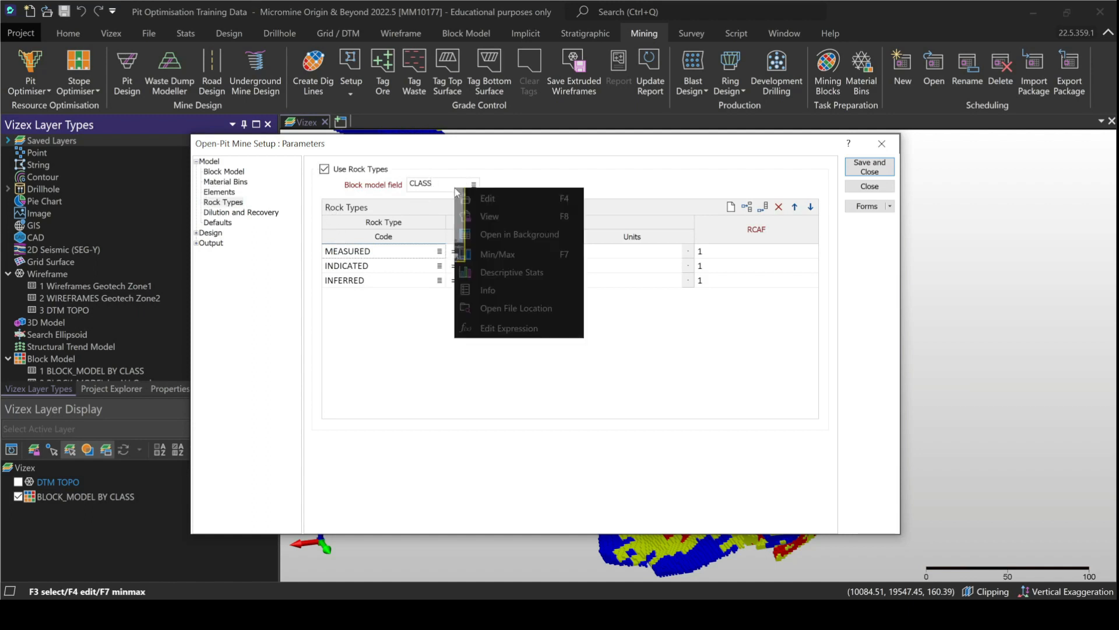
pyautogui.click(379, 343)
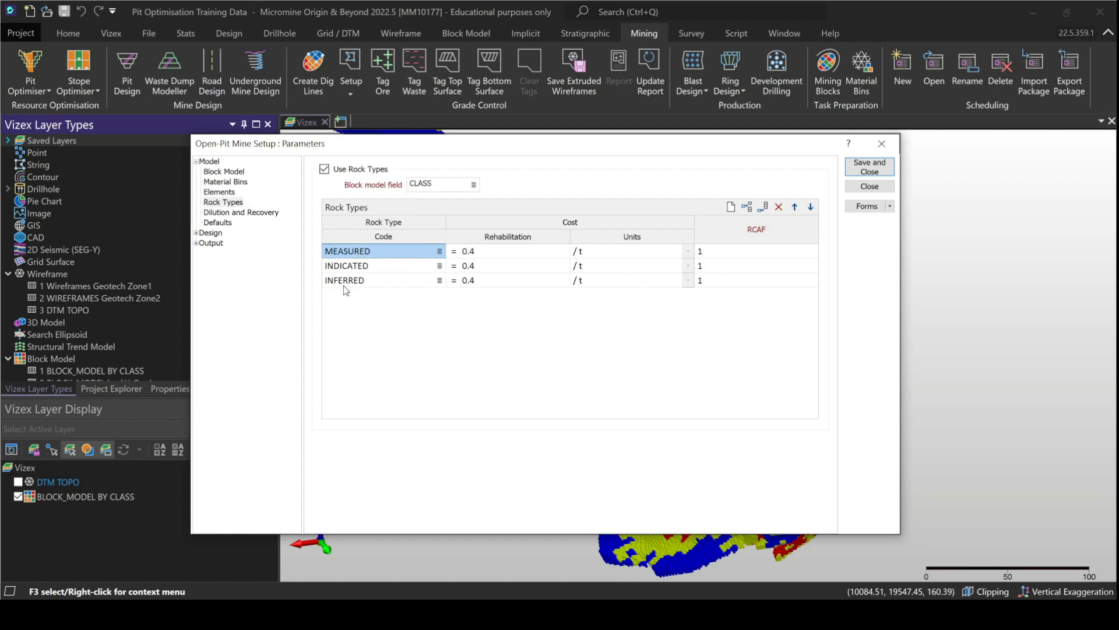
pyautogui.click(324, 169)
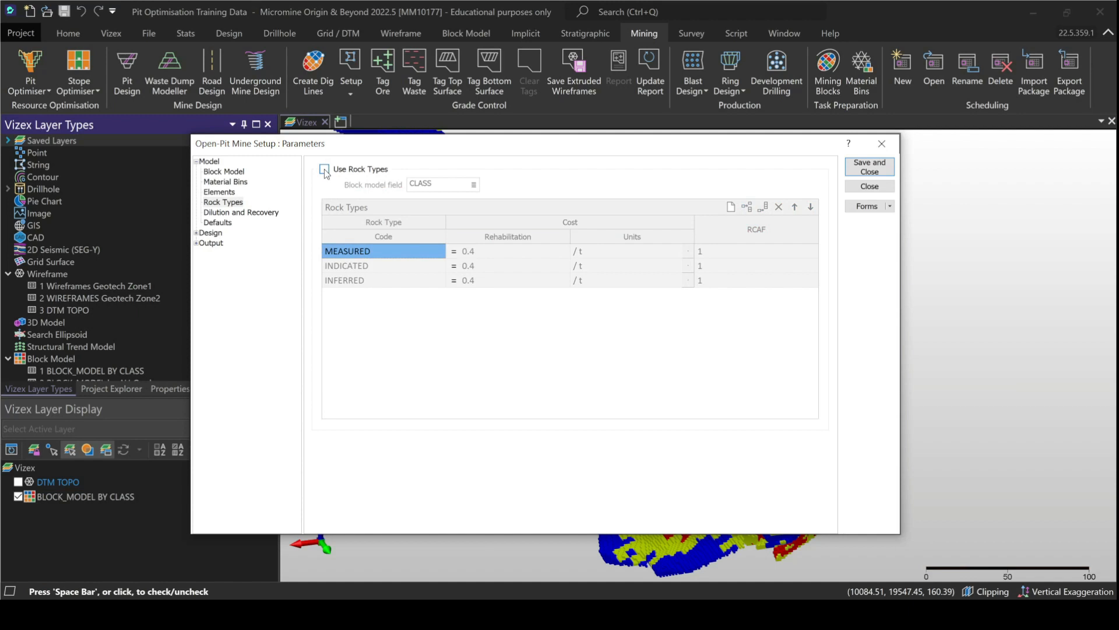
pyautogui.click(325, 171)
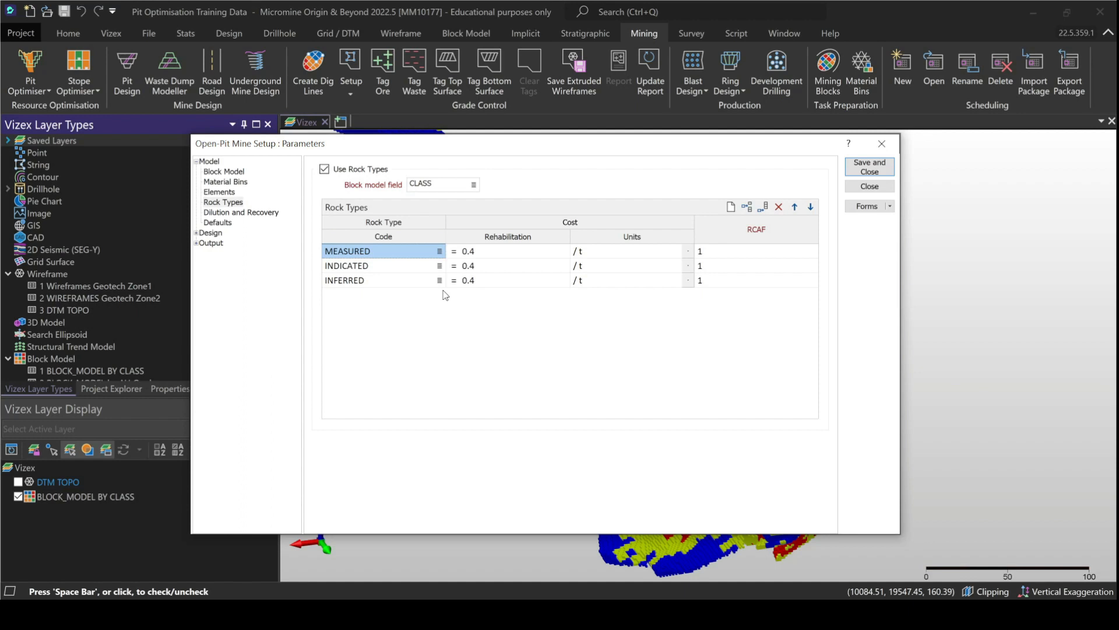
# Set the dilution unit to FACTOR in the dilution and recovery parameters
pyautogui.click(237, 214)
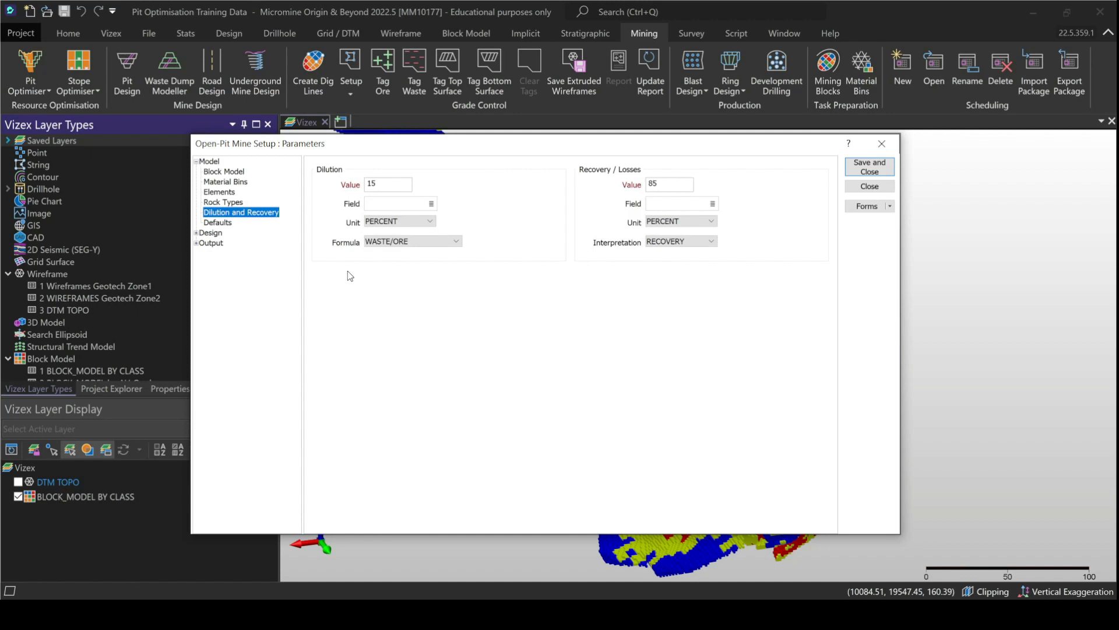
pyautogui.click(385, 188)
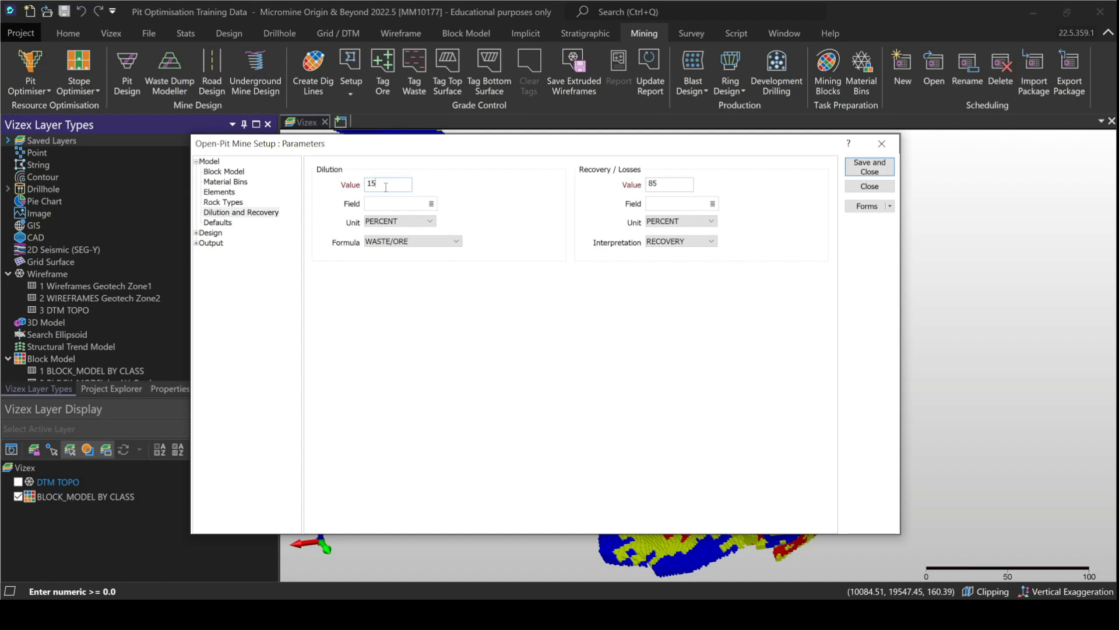
pyautogui.click(387, 222)
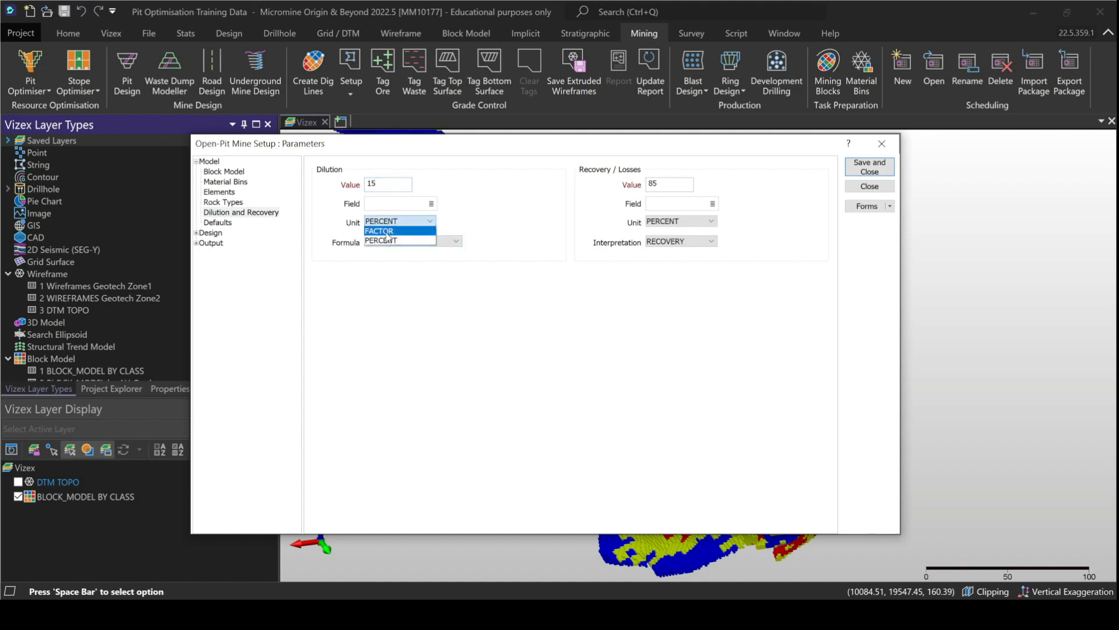
pyautogui.click(385, 231)
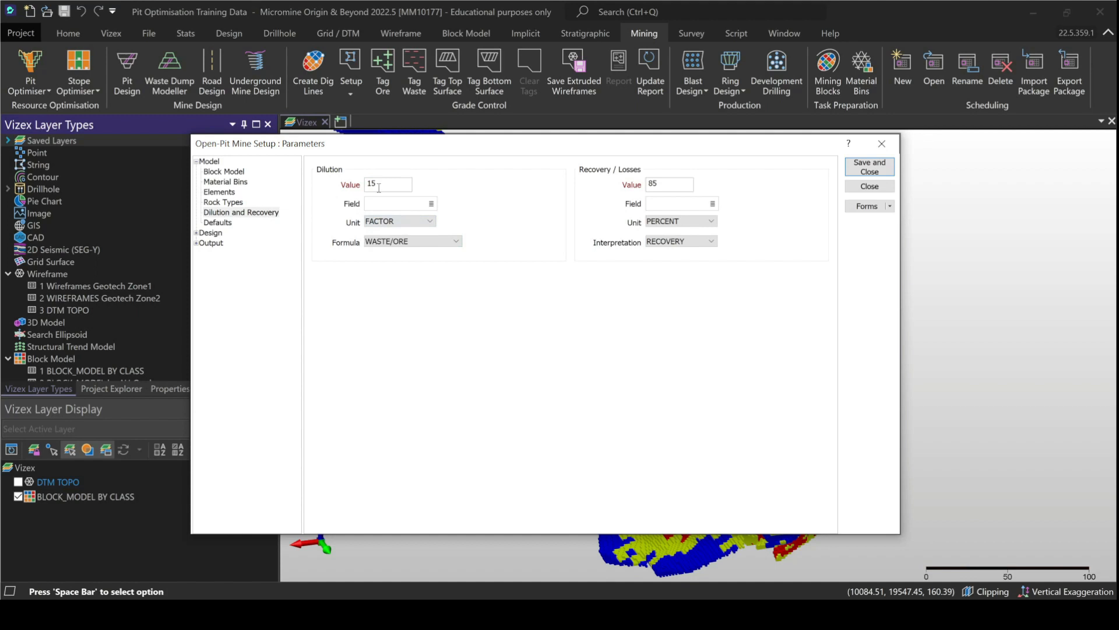
# Set the dilution unit to PERCENT, keeping the WASTE/ORE formula and the existing recovery value
pyautogui.click(387, 221)
pyautogui.click(394, 241)
pyautogui.doubleClick(658, 185)
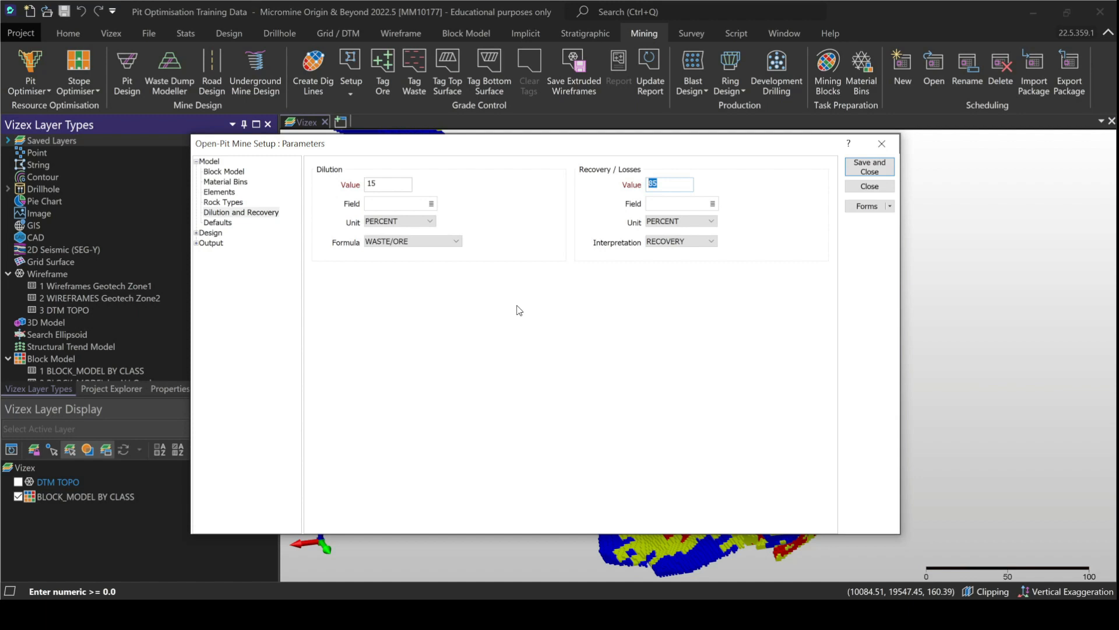
# Review the model's zone defaults and open the open-pit design parameters
pyautogui.click(219, 223)
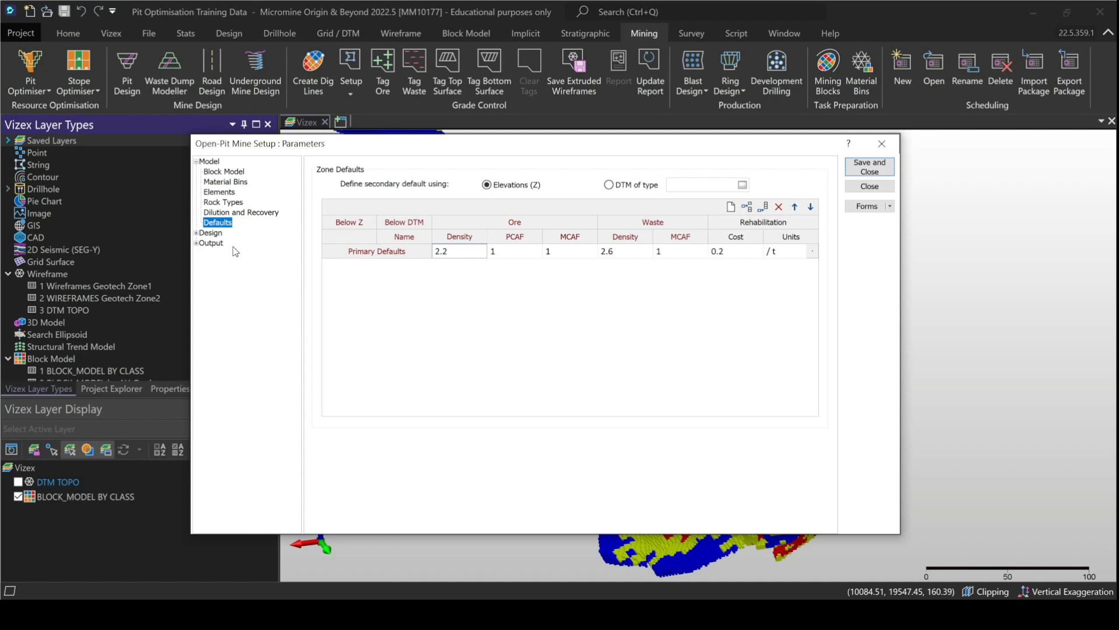
pyautogui.click(200, 162)
pyautogui.click(195, 161)
pyautogui.click(196, 172)
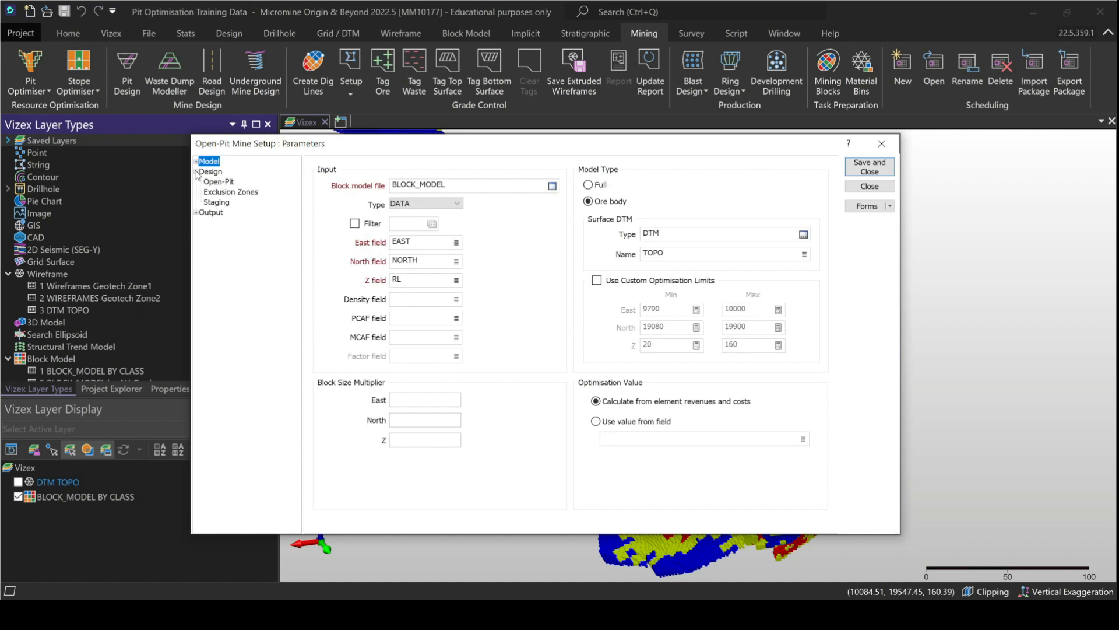
pyautogui.click(213, 182)
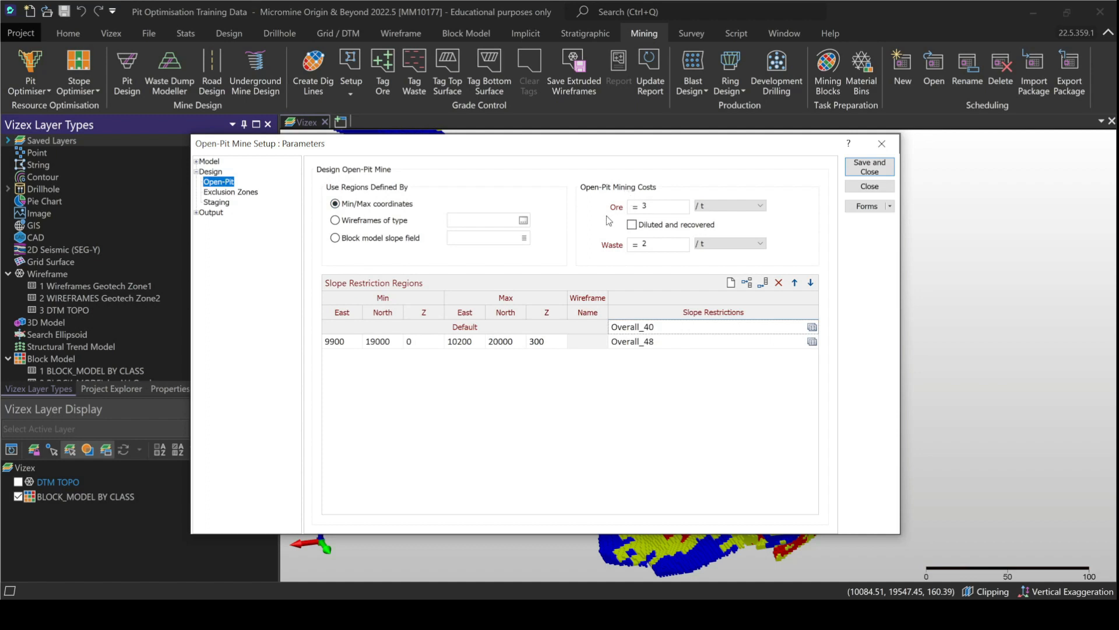
# Review the ore mining cost, switching Diluted and recovered on and off and keeping the cost unit as / t
pyautogui.click(658, 204)
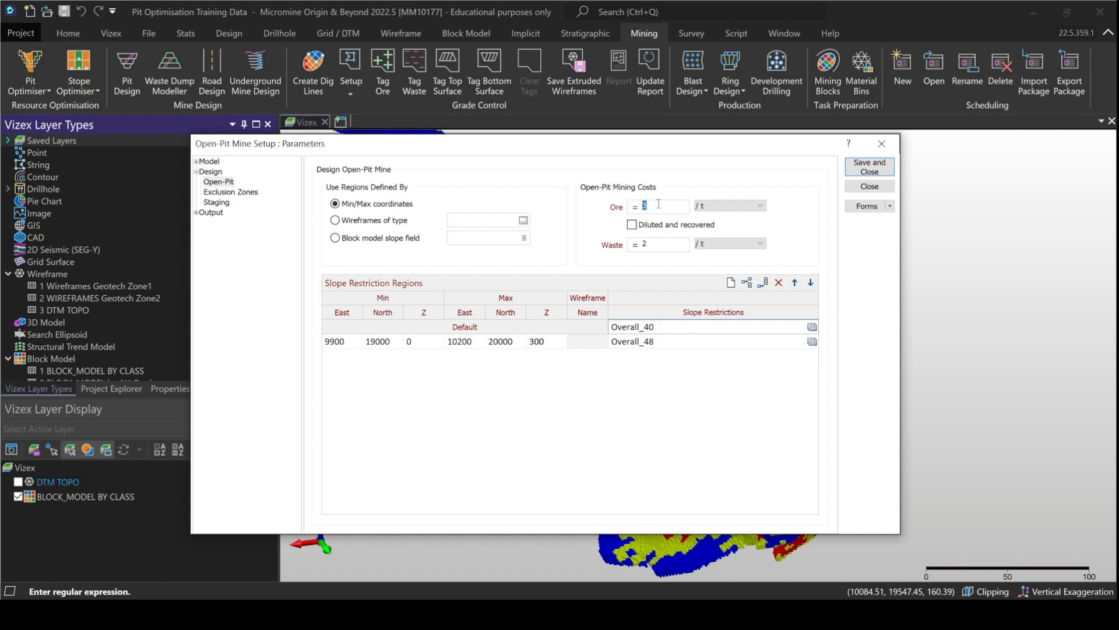
pyautogui.click(659, 204)
pyautogui.click(633, 228)
pyautogui.click(632, 226)
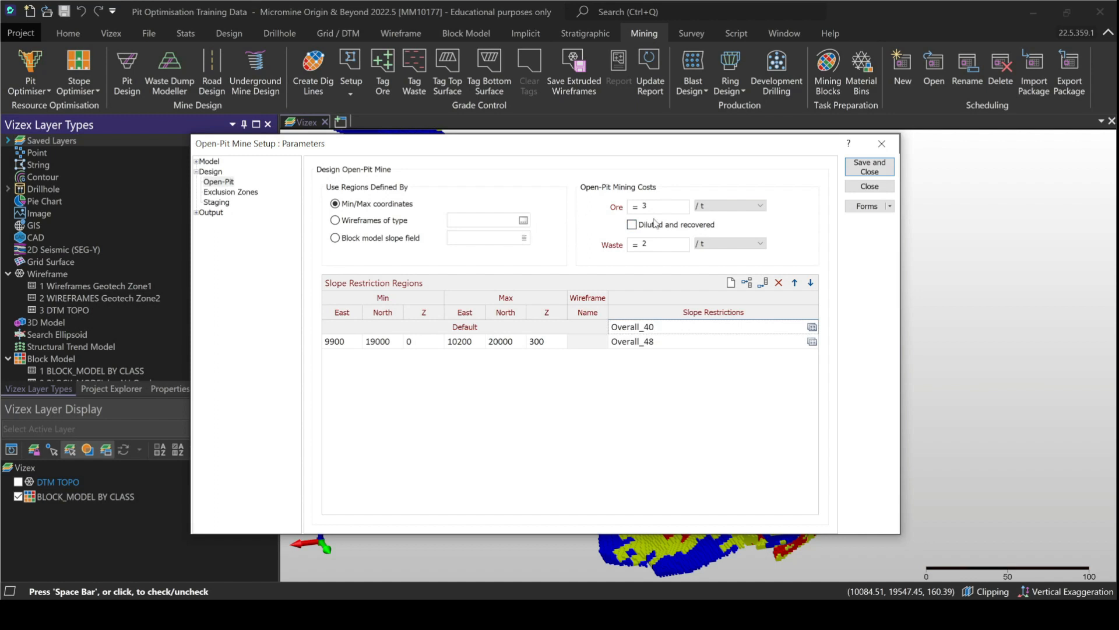
pyautogui.click(726, 207)
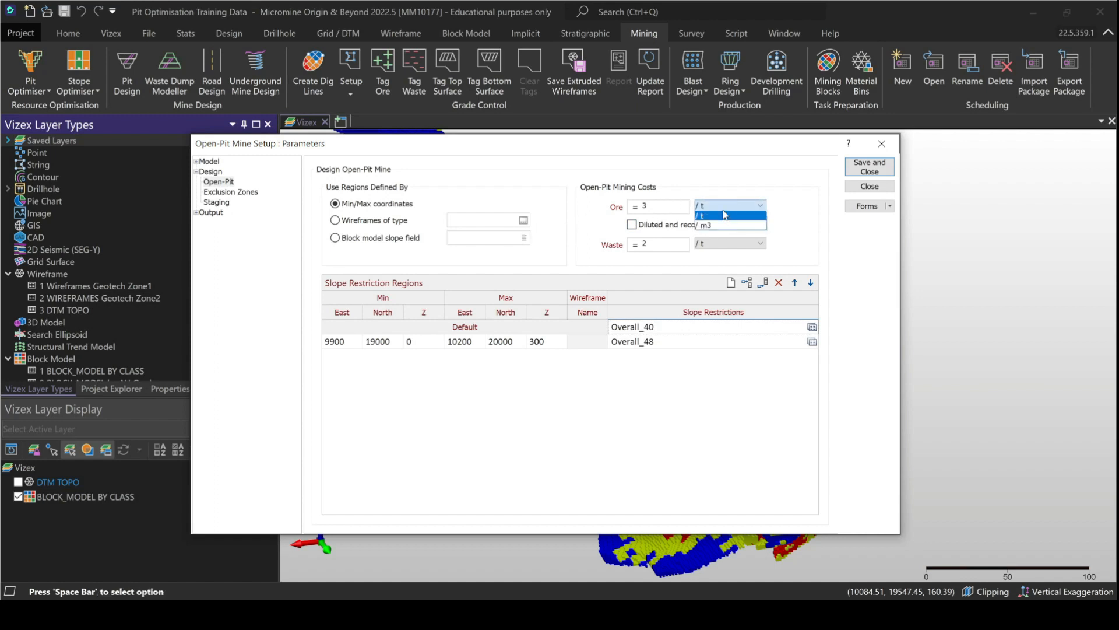
pyautogui.click(726, 215)
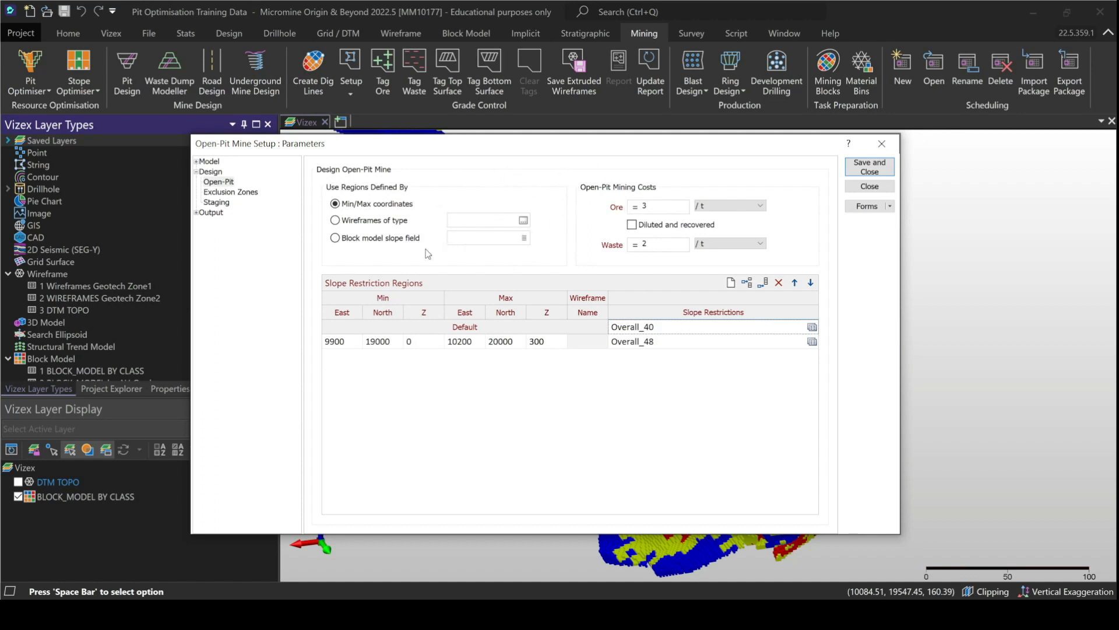
# Inspect the Overall_48 slope restriction with regions defined by wireframes, and return the region definition to Min/Max coordinates
pyautogui.click(341, 221)
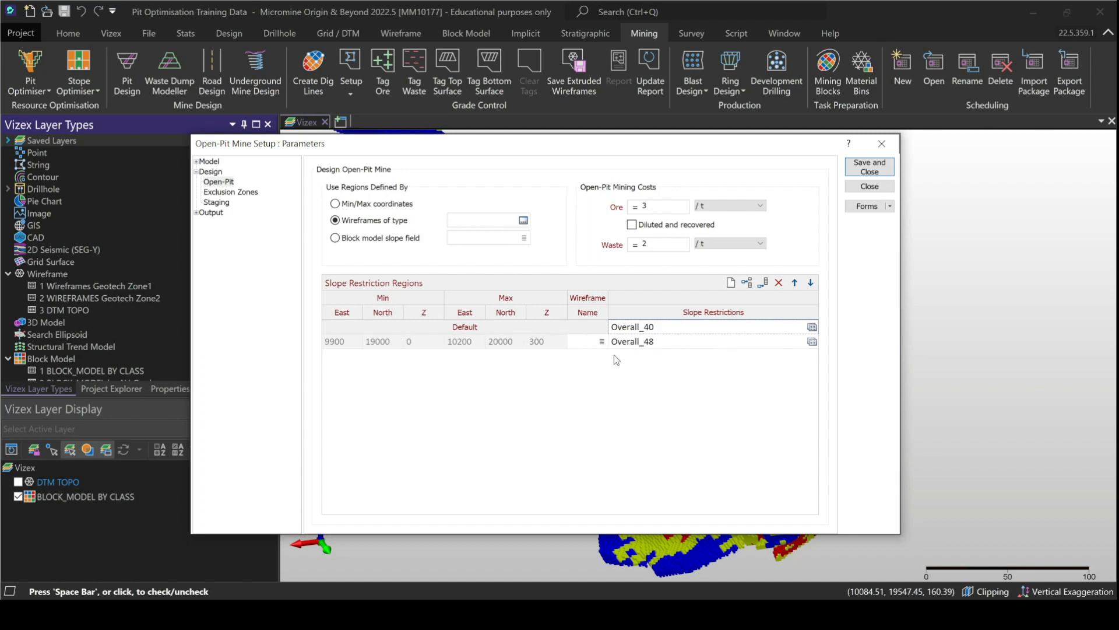
pyautogui.rightClick(650, 344)
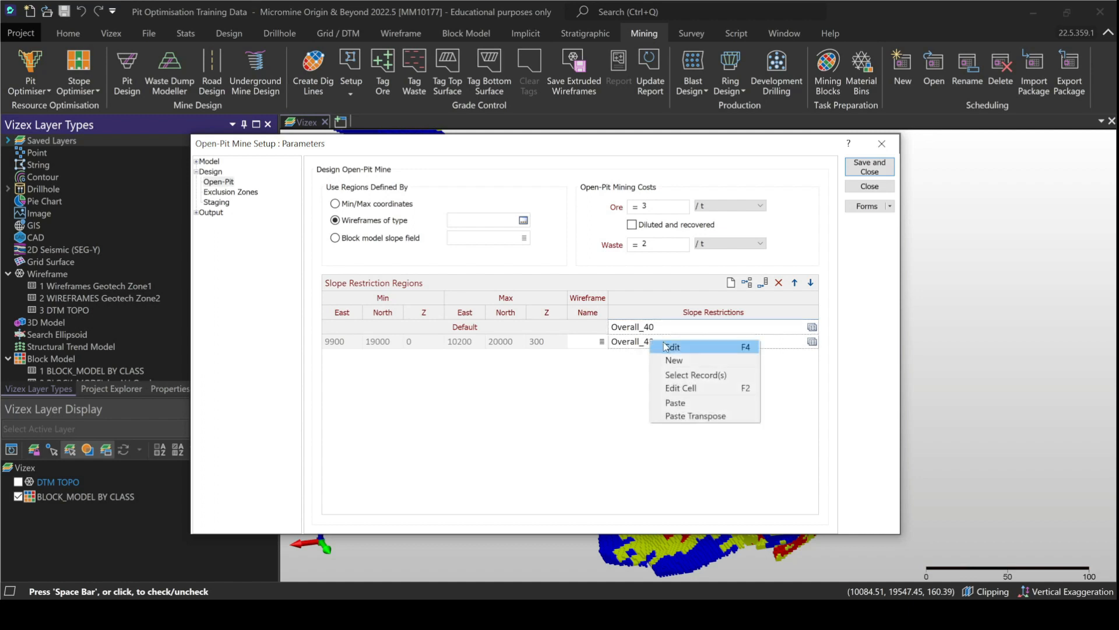
pyautogui.click(664, 347)
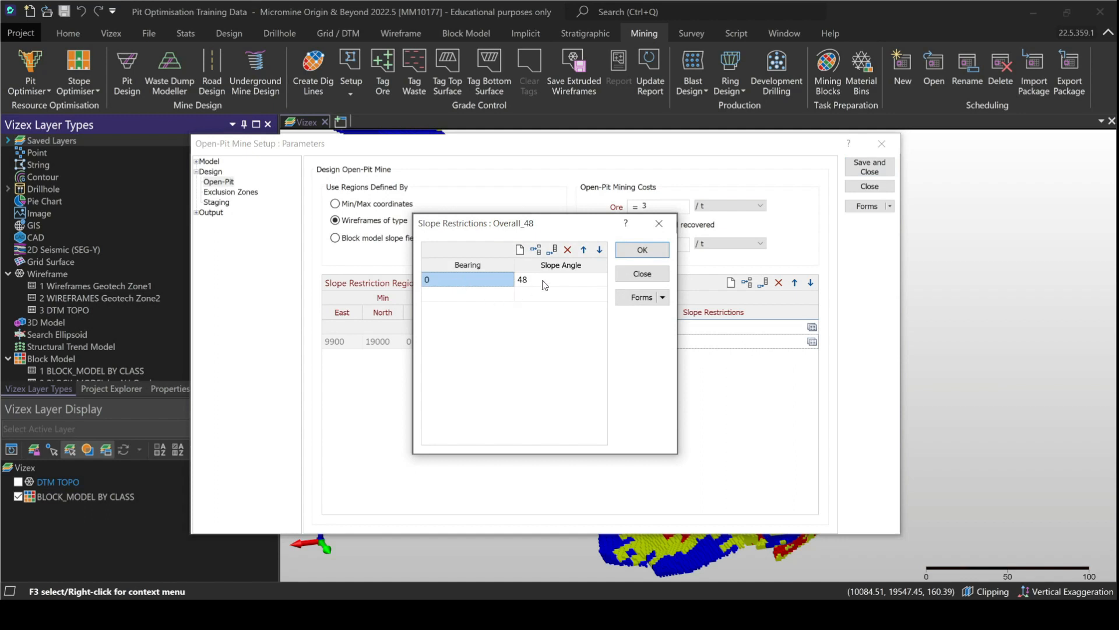
pyautogui.click(646, 227)
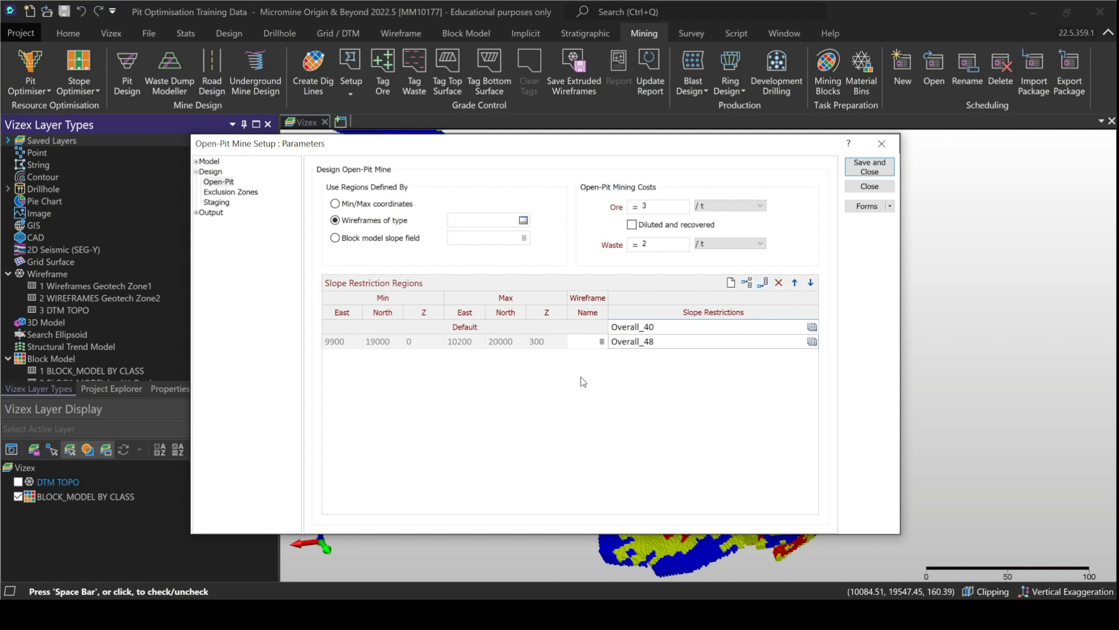
pyautogui.click(337, 205)
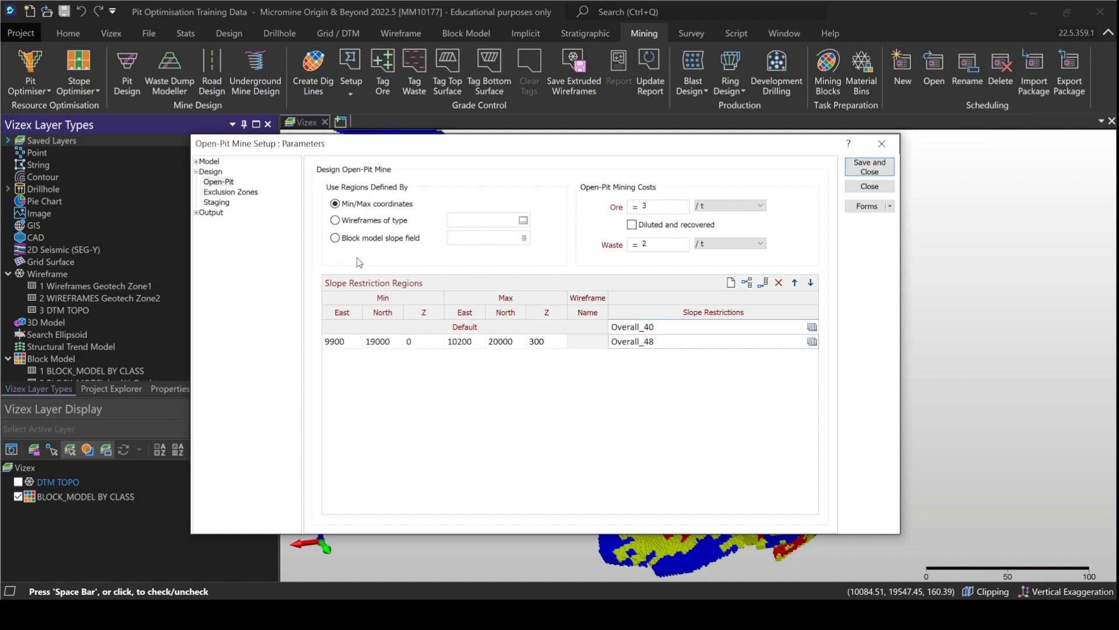
# Examine the block model slope field option for the slope regions and return to Min/Max coordinates
pyautogui.click(335, 238)
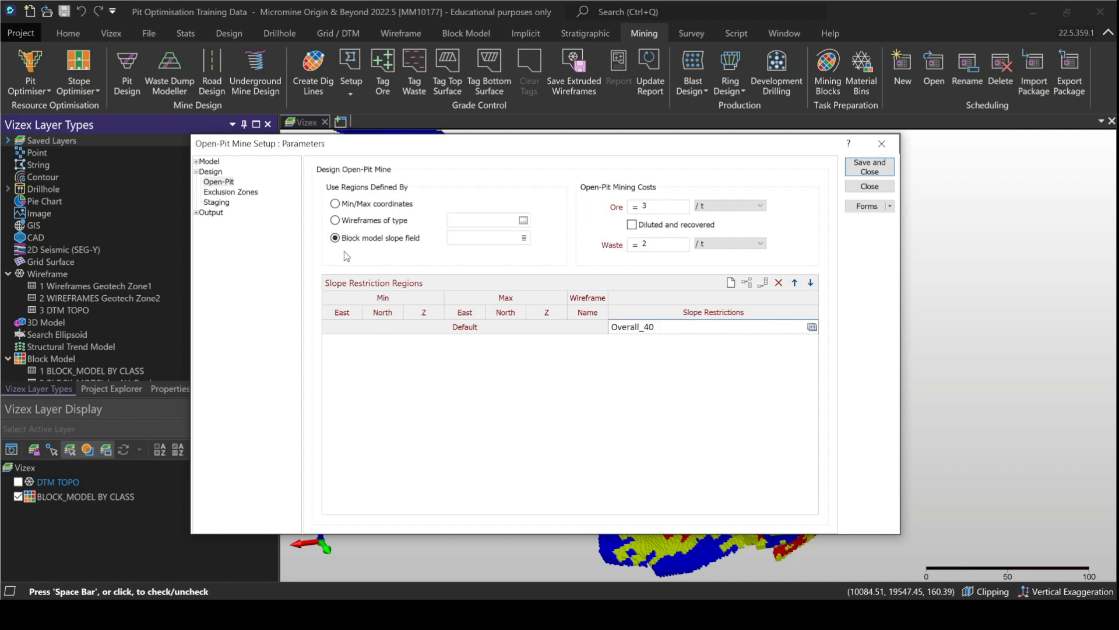
pyautogui.click(335, 204)
pyautogui.click(335, 238)
pyautogui.click(335, 204)
# Check the block model's optimisation limits against the exclusion zone and open-pit design parameters
pyautogui.click(222, 194)
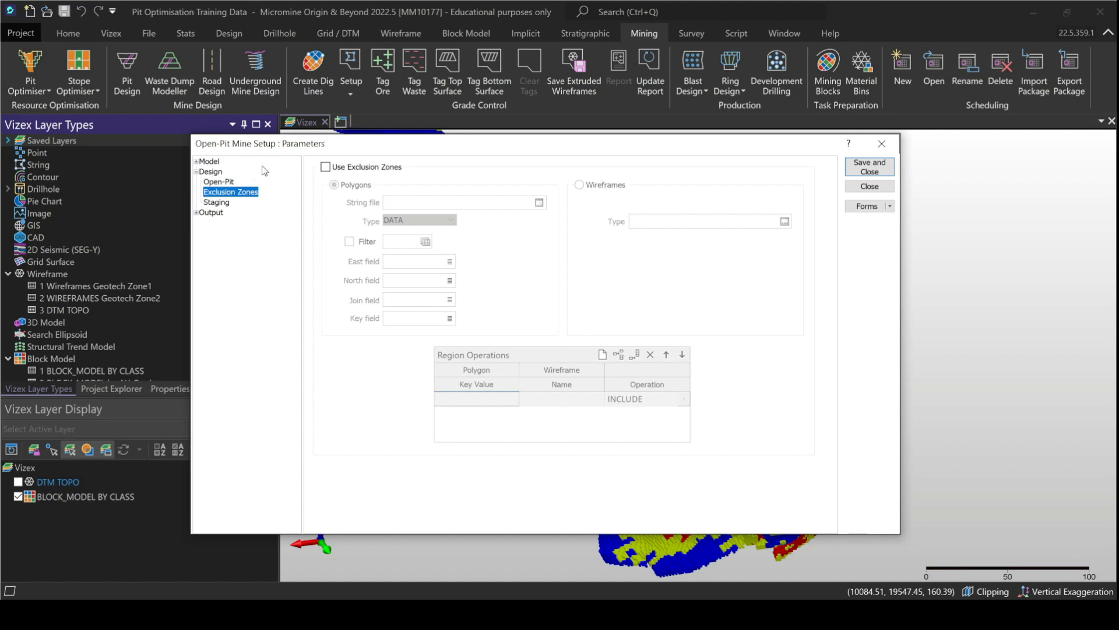
pyautogui.click(197, 161)
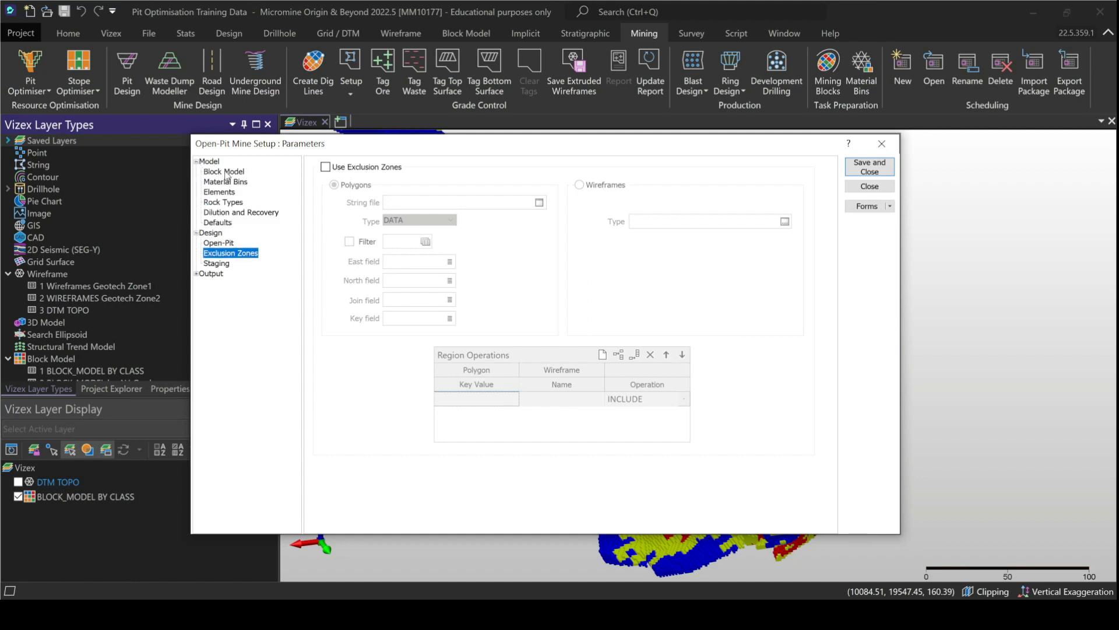
pyautogui.click(224, 171)
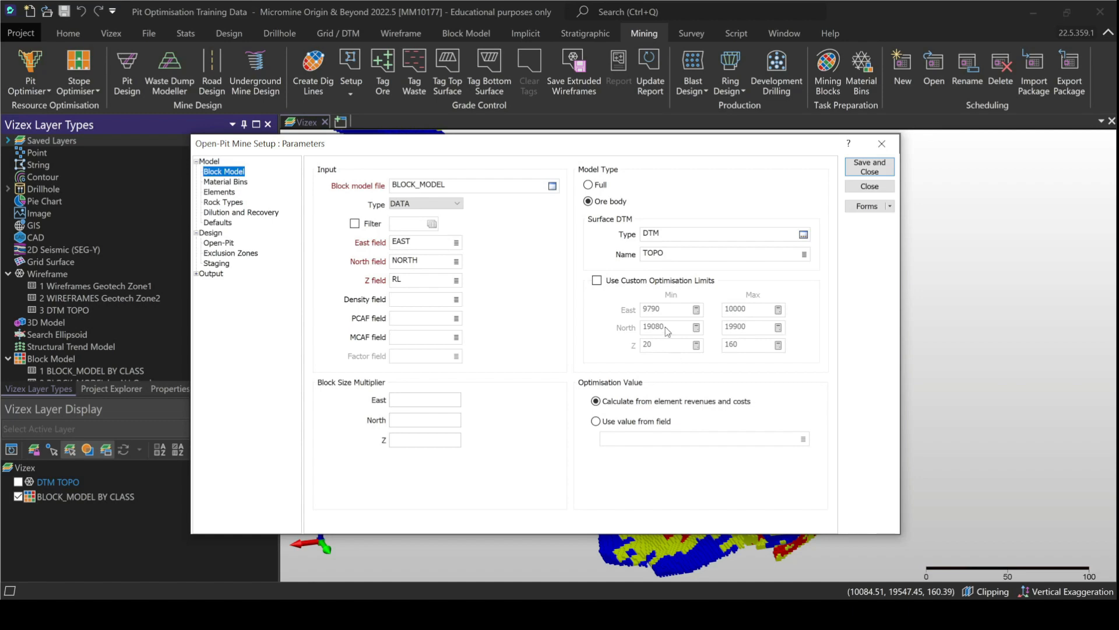
pyautogui.click(225, 243)
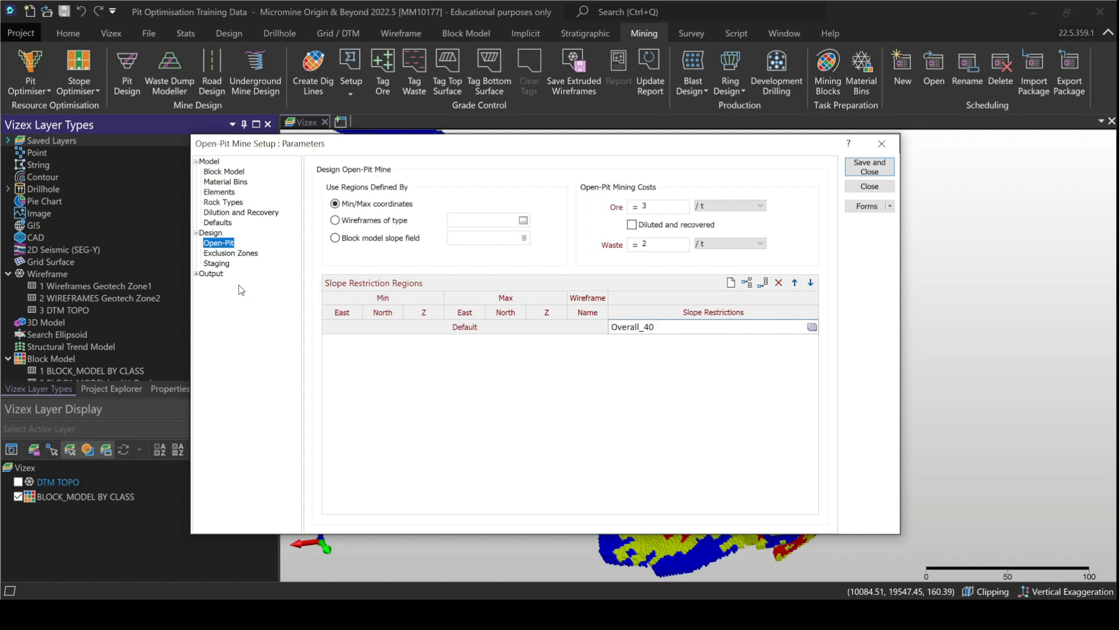
# Review the exclusion zone options, enabling Use Exclusion Zones and disabling it again
pyautogui.click(222, 254)
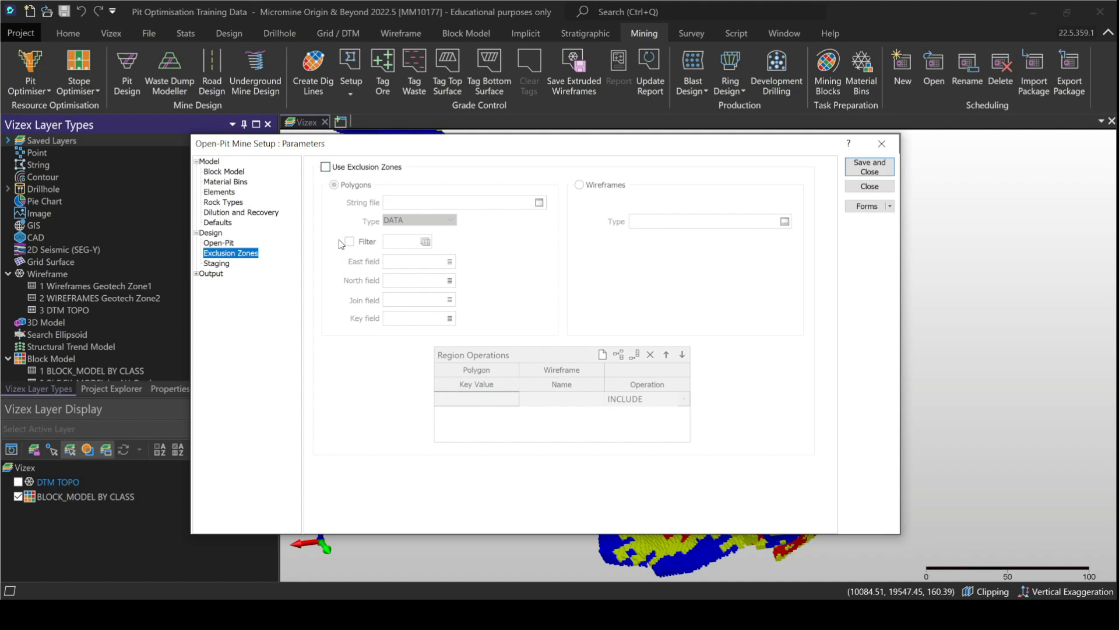
pyautogui.click(326, 167)
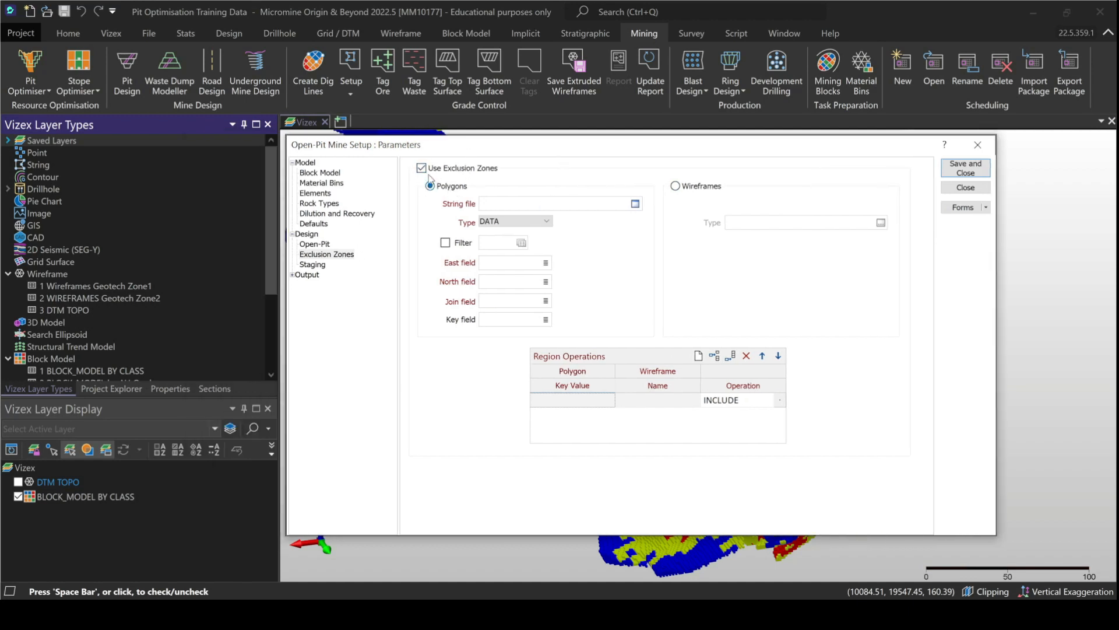
pyautogui.click(422, 169)
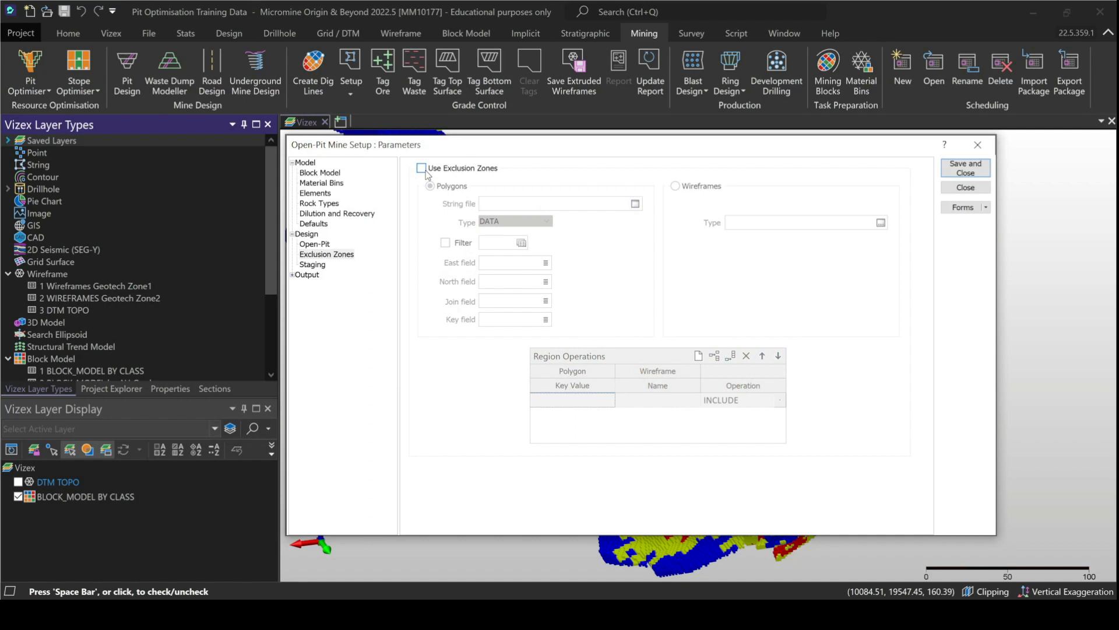
# Review the staging parameters for the RAF stage, switching Generate Incremental Designs off and back on
pyautogui.click(322, 266)
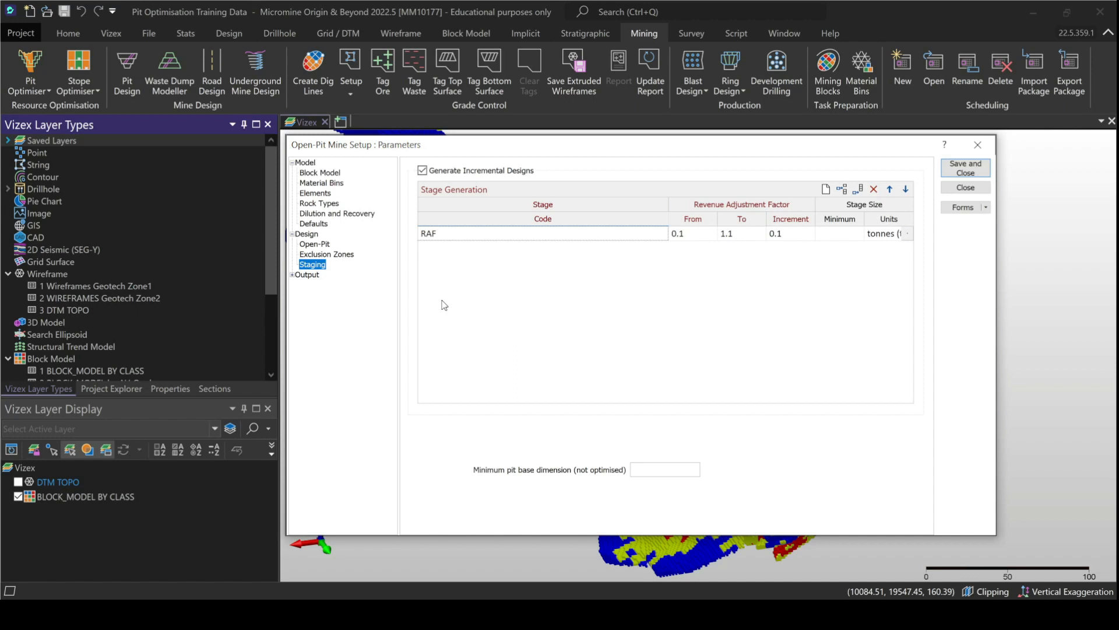
pyautogui.moveTo(492, 155); pyautogui.dragTo(490, 154)
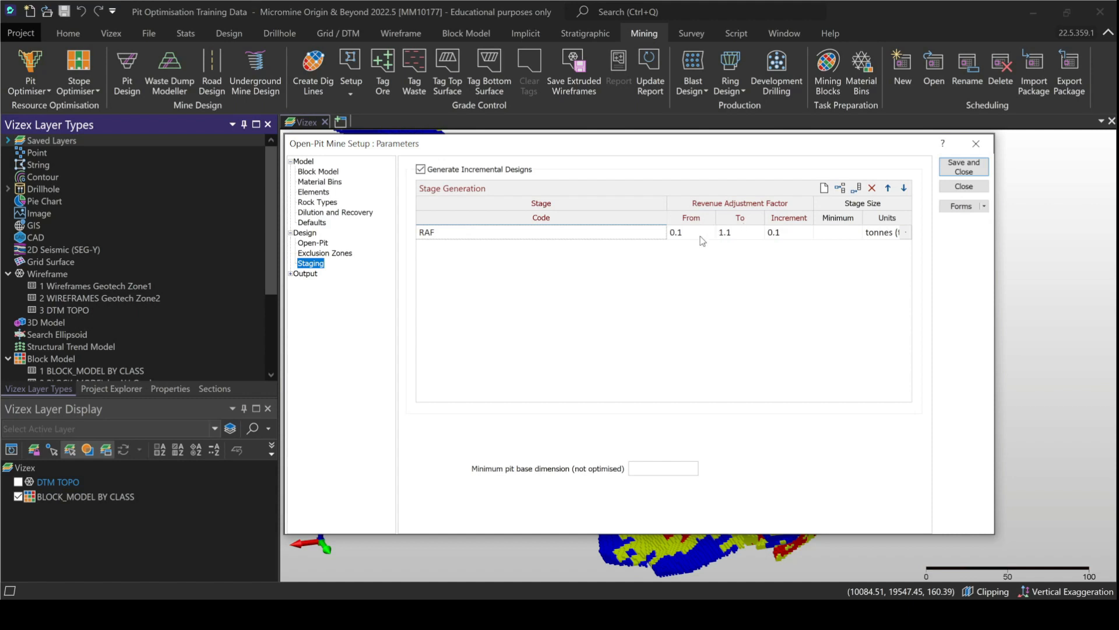
pyautogui.click(424, 166)
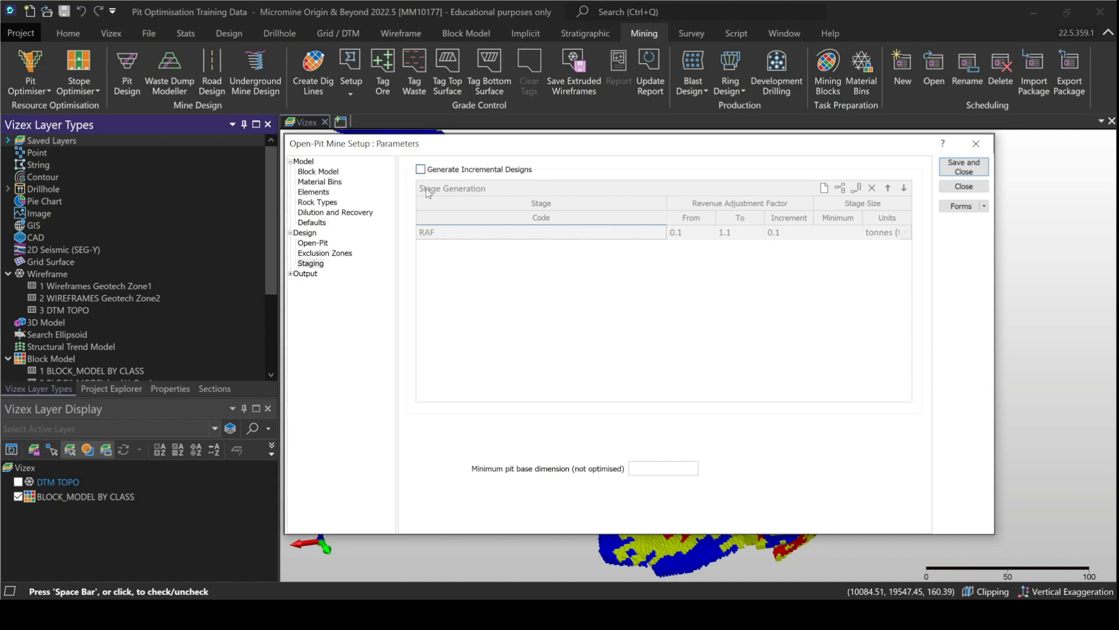
pyautogui.click(421, 170)
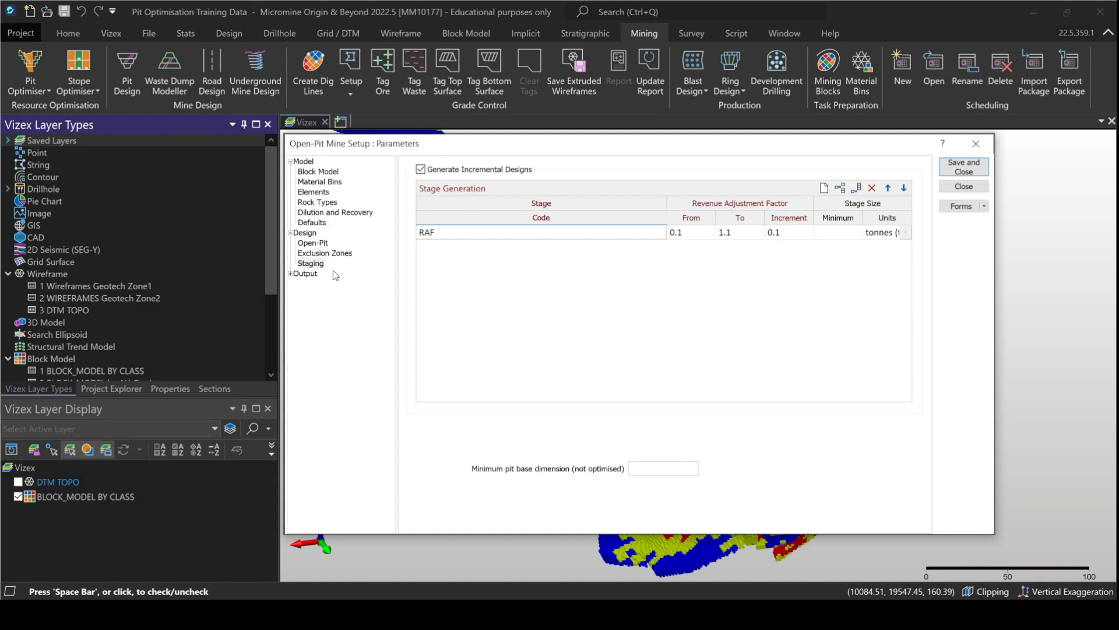
# Look through the report types available for the first output report data source, keeping Extractions
pyautogui.click(309, 272)
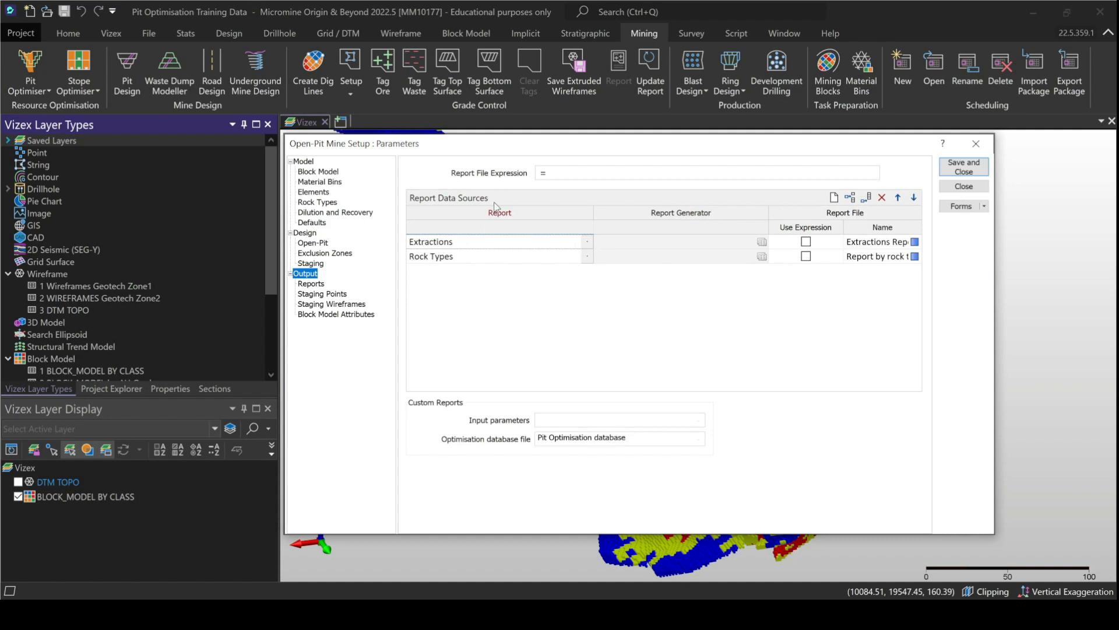
pyautogui.click(587, 243)
pyautogui.scroll(-2, 497, 345)
pyautogui.scroll(2, 469, 344)
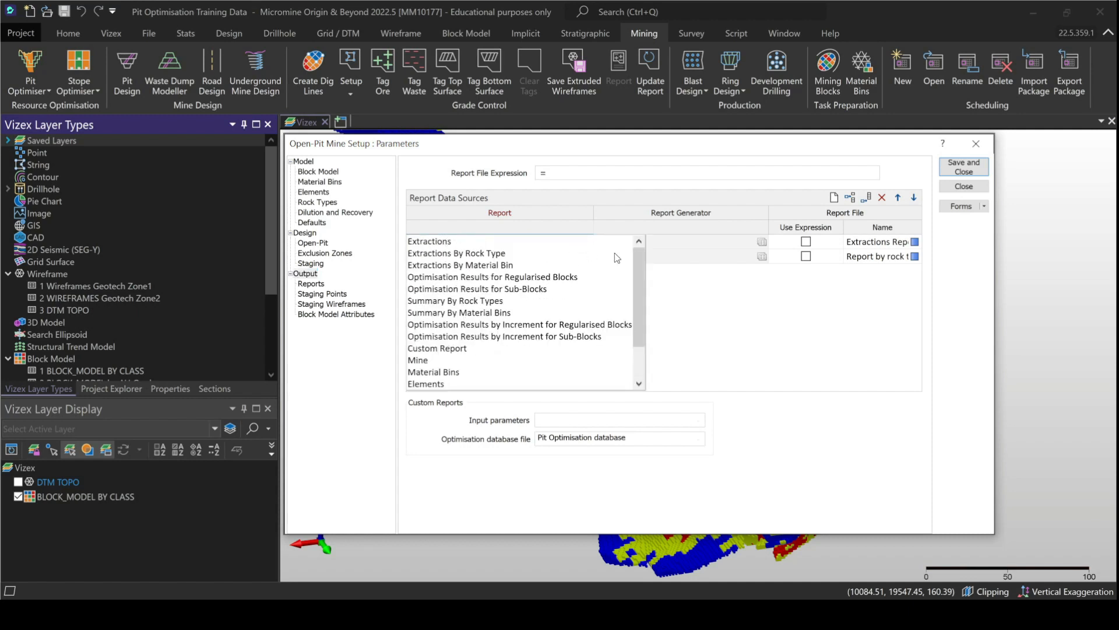
pyautogui.click(670, 282)
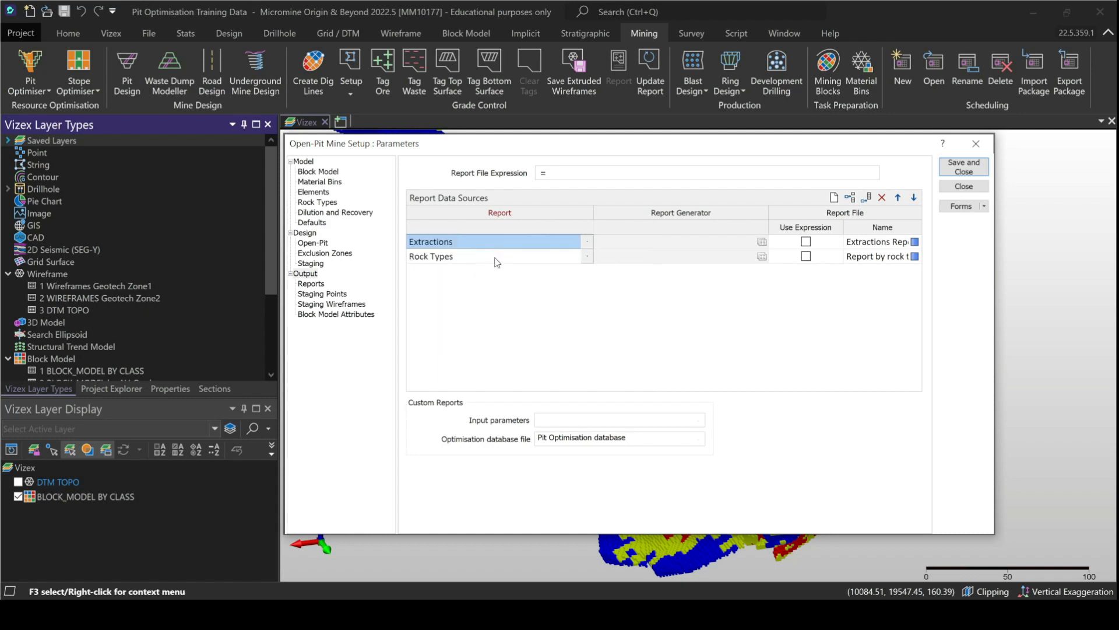
# Open the Extractions report file for viewing, look through its stage records and close it
pyautogui.rightClick(879, 244)
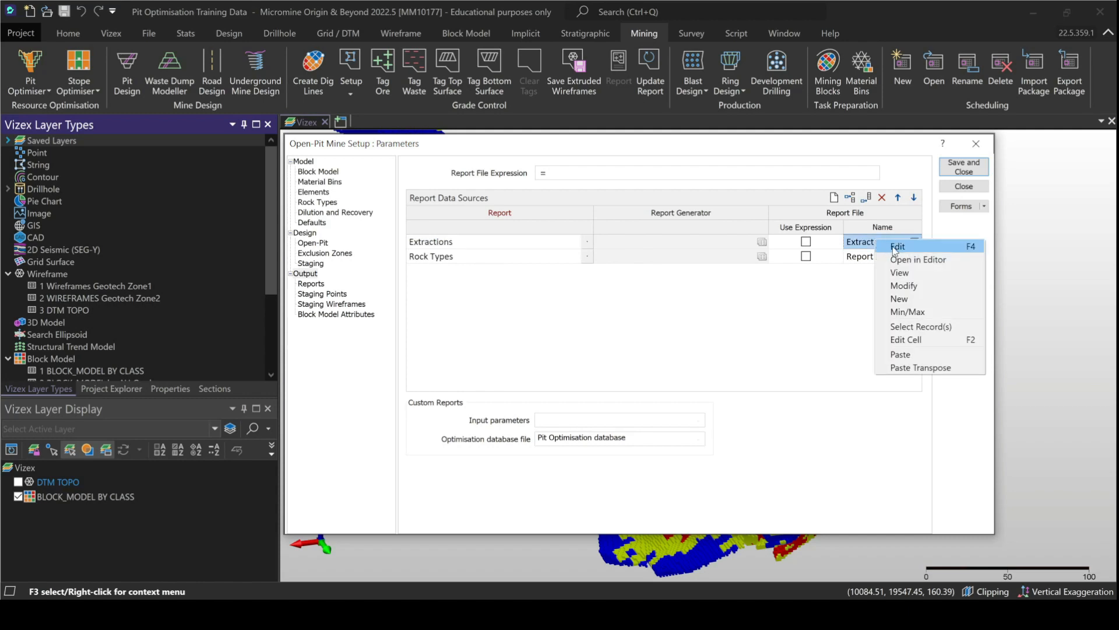
pyautogui.click(895, 248)
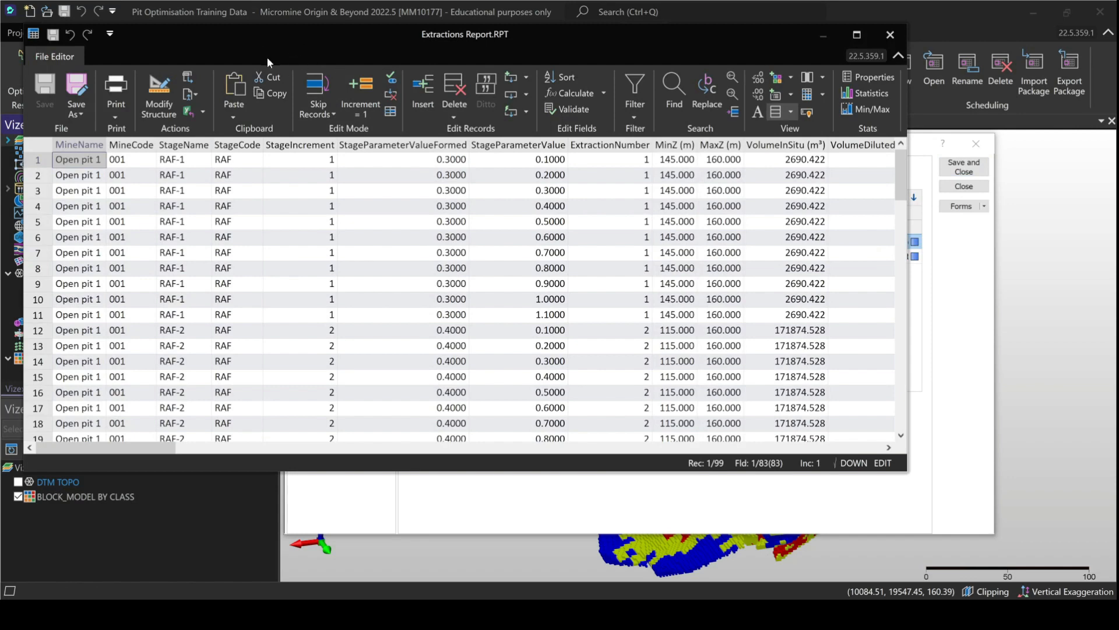
pyautogui.moveTo(267, 58); pyautogui.dragTo(381, 78)
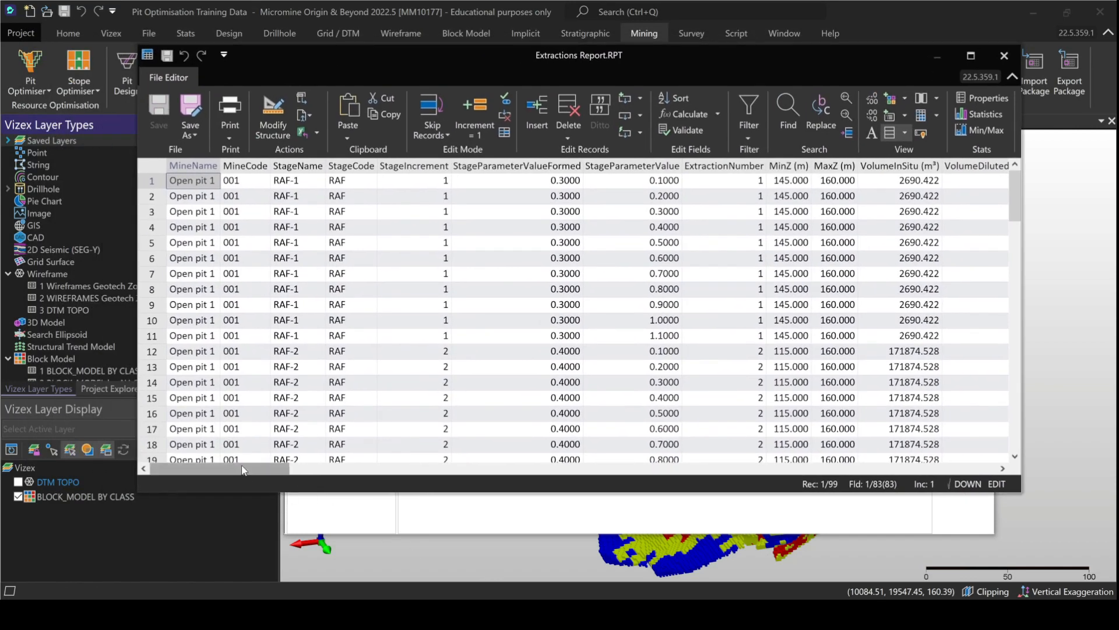
pyautogui.moveTo(241, 464)
pyautogui.mouseDown()
pyautogui.moveTo(327, 464)
pyautogui.moveTo(227, 461)
pyautogui.mouseUp()
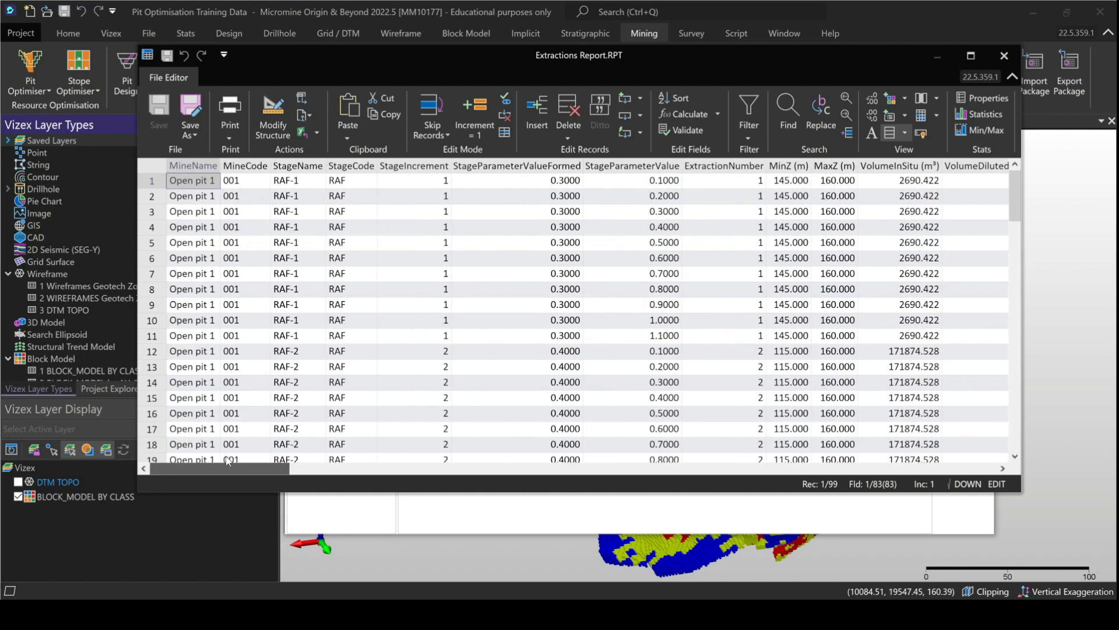
pyautogui.scroll(-5, 240, 288)
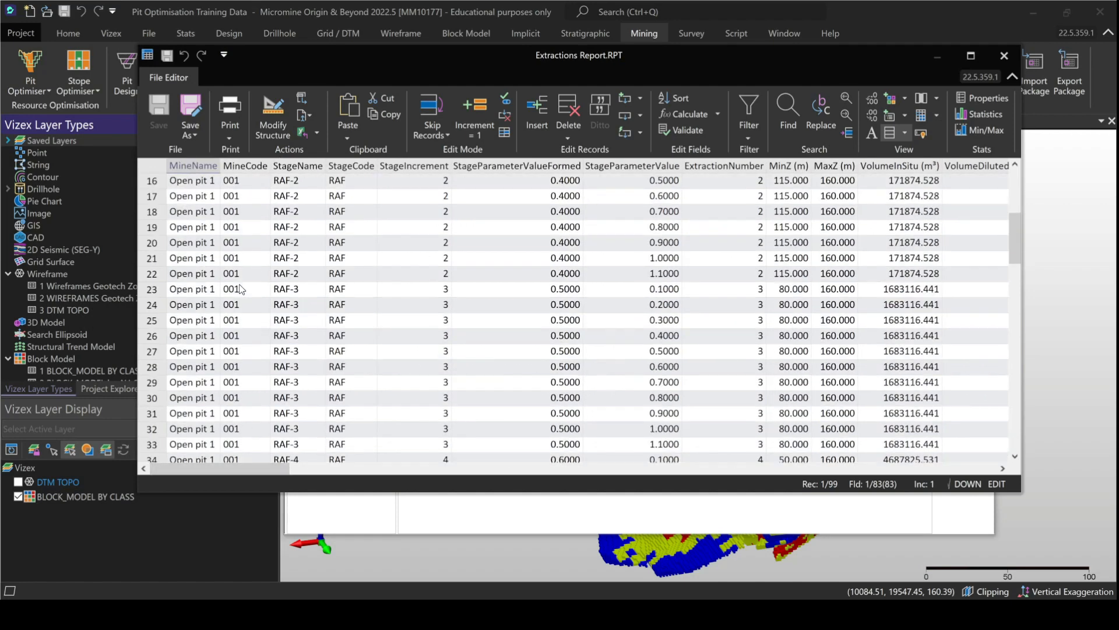
pyautogui.scroll(5, 241, 289)
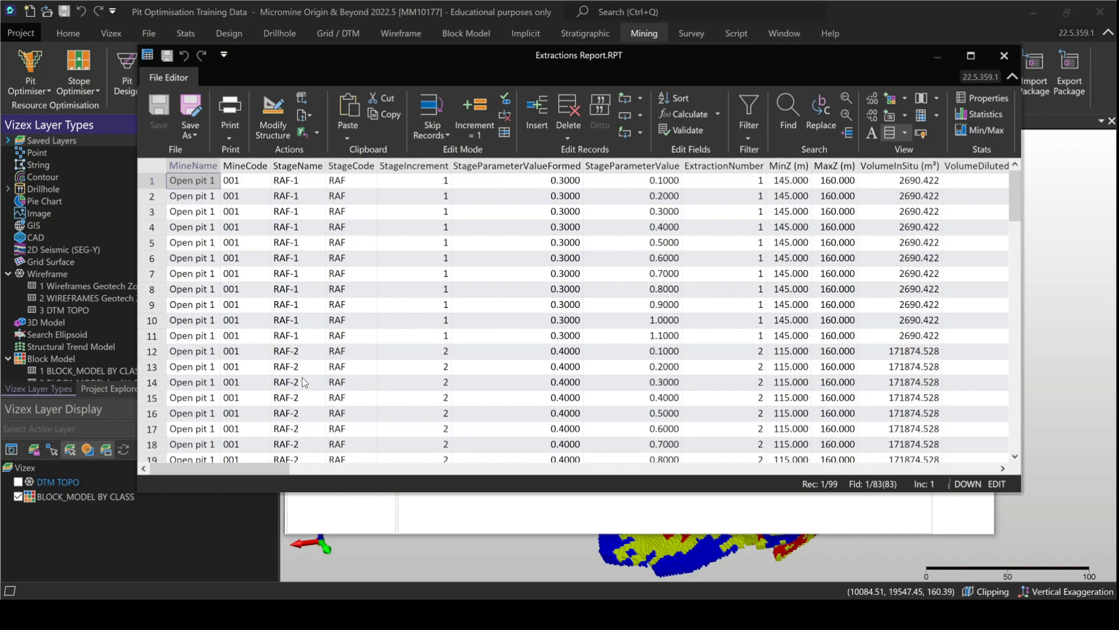
pyautogui.moveTo(234, 467)
pyautogui.mouseDown()
pyautogui.moveTo(513, 445)
pyautogui.moveTo(612, 417)
pyautogui.moveTo(842, 396)
pyautogui.moveTo(952, 406)
pyautogui.moveTo(665, 412)
pyautogui.moveTo(243, 479)
pyautogui.mouseUp()
pyautogui.click(1004, 57)
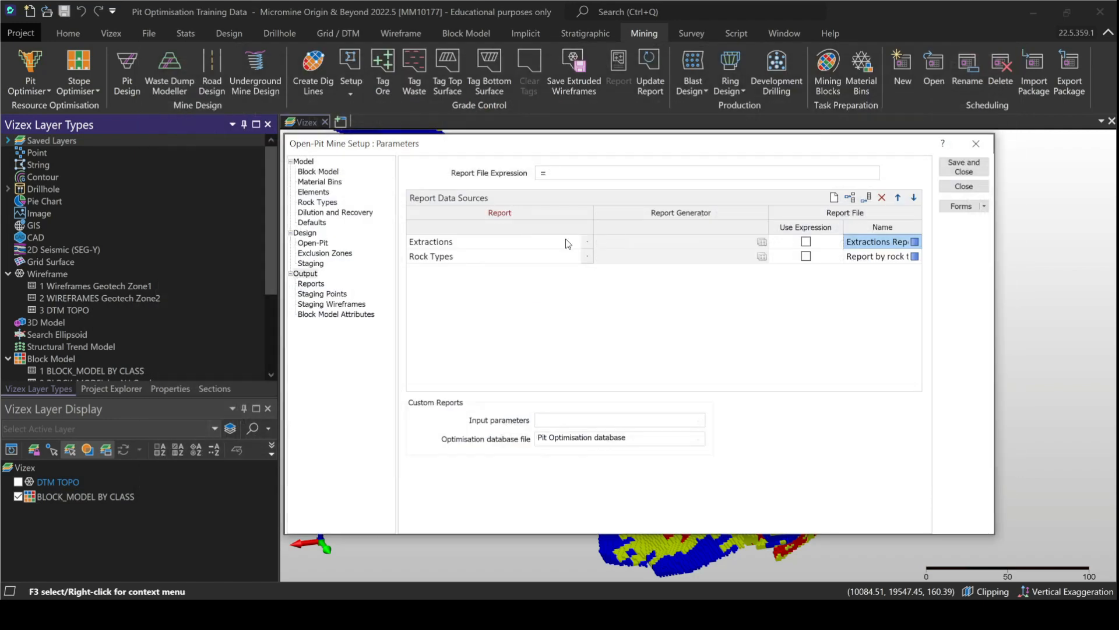
# Look through the available report types for the first report data source again, keeping Extractions selected
pyautogui.click(491, 246)
pyautogui.click(589, 242)
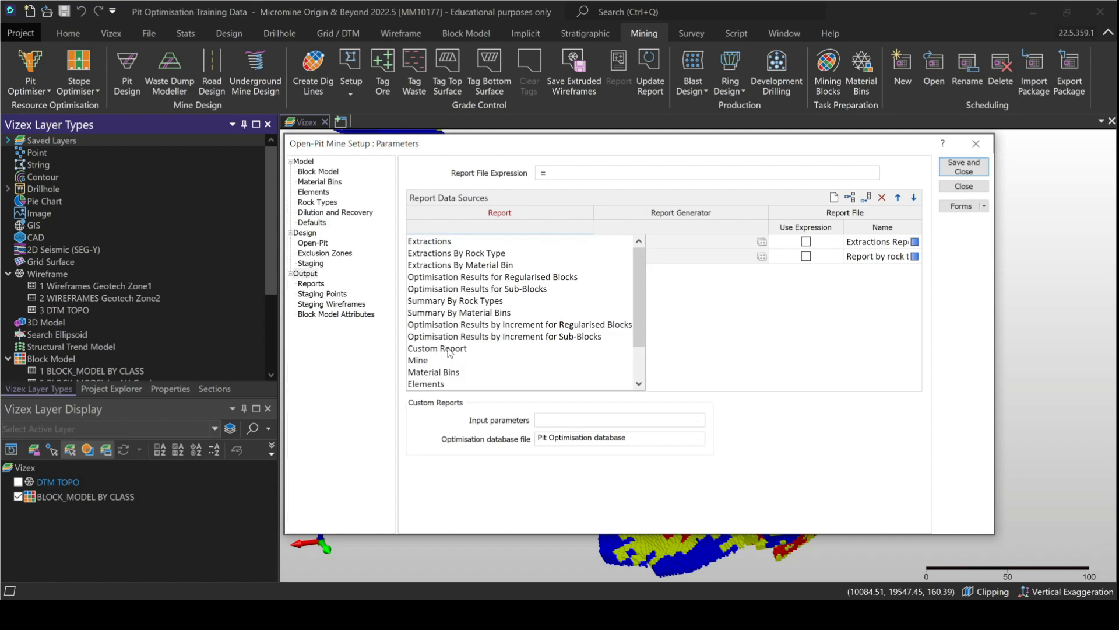
pyautogui.click(746, 320)
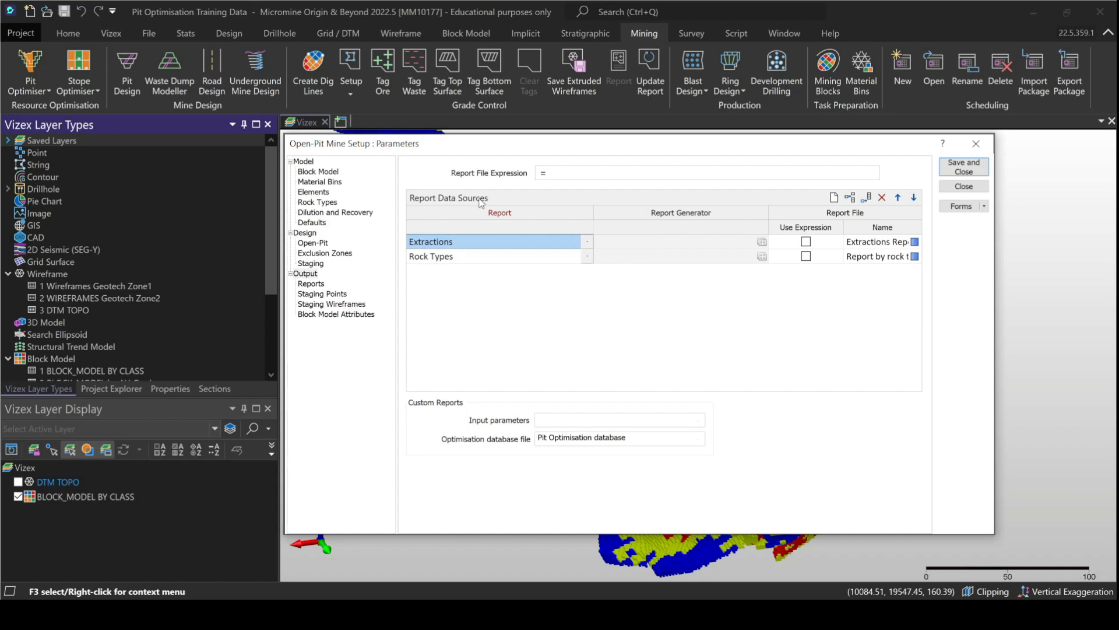
pyautogui.click(310, 283)
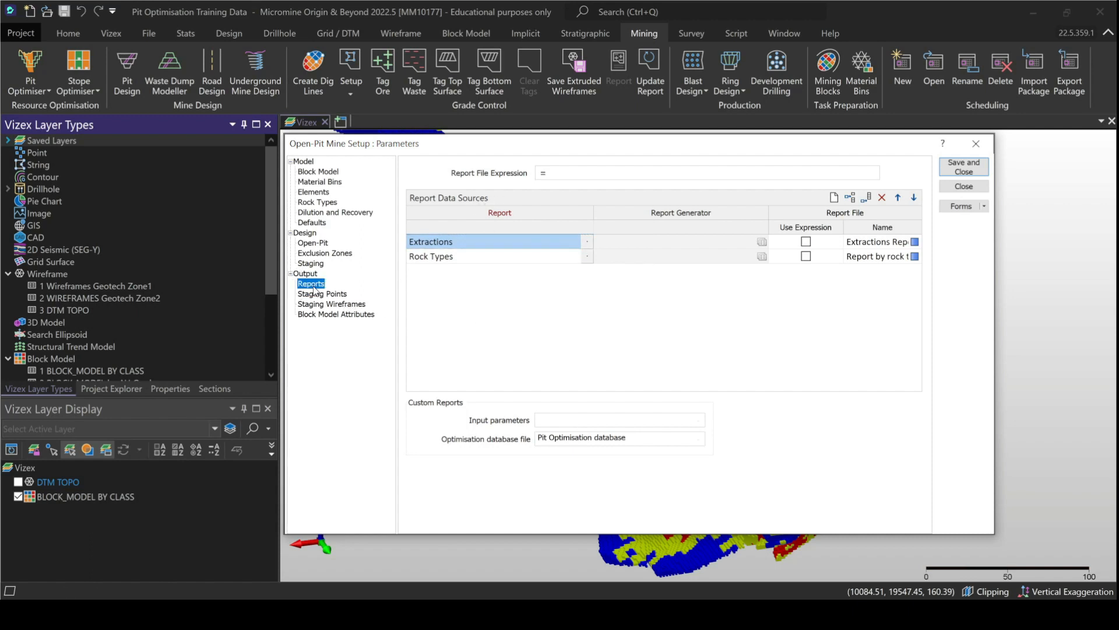
# Review the staging points file settings and the staging wireframe output types, keeping Exact Surface for the pit wireframe
pyautogui.click(318, 293)
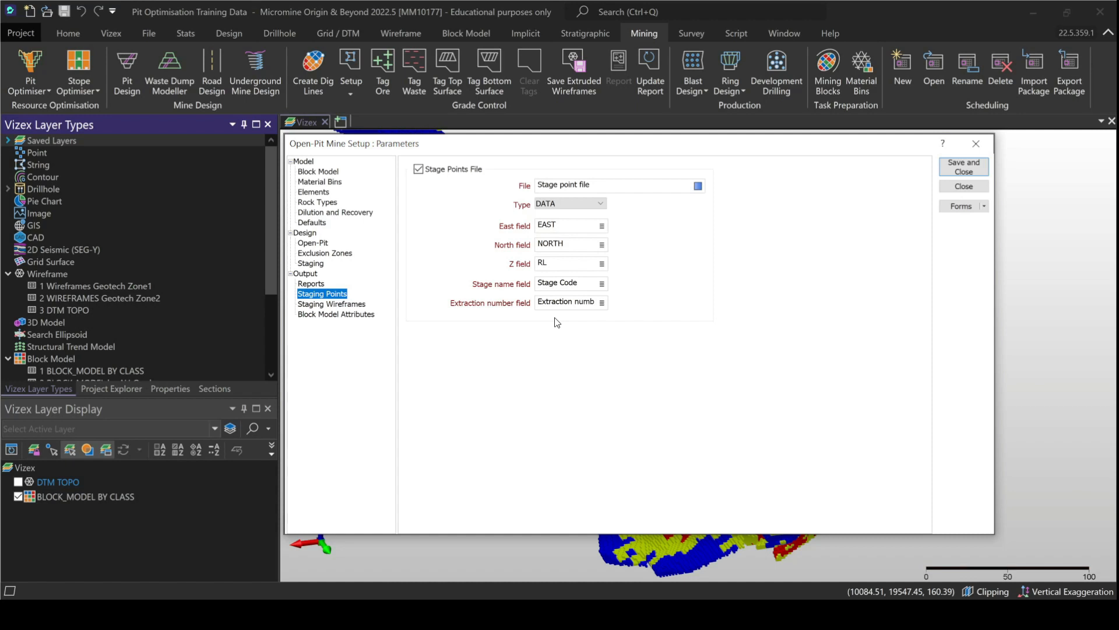
pyautogui.click(328, 304)
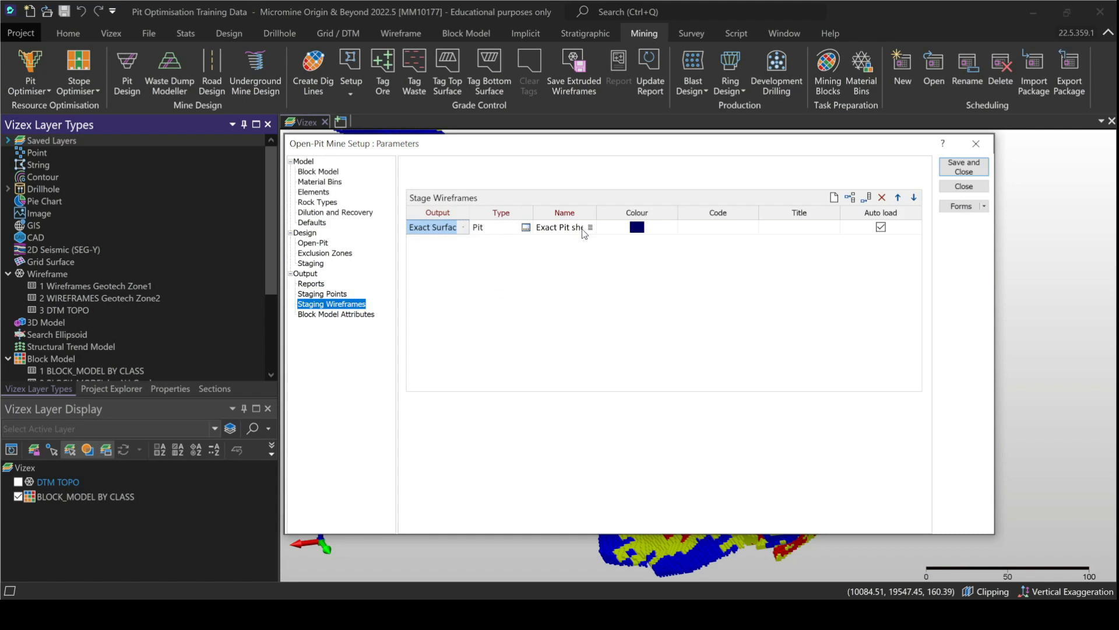
pyautogui.moveTo(597, 211)
pyautogui.mouseDown()
pyautogui.moveTo(646, 211)
pyautogui.moveTo(602, 210)
pyautogui.mouseUp()
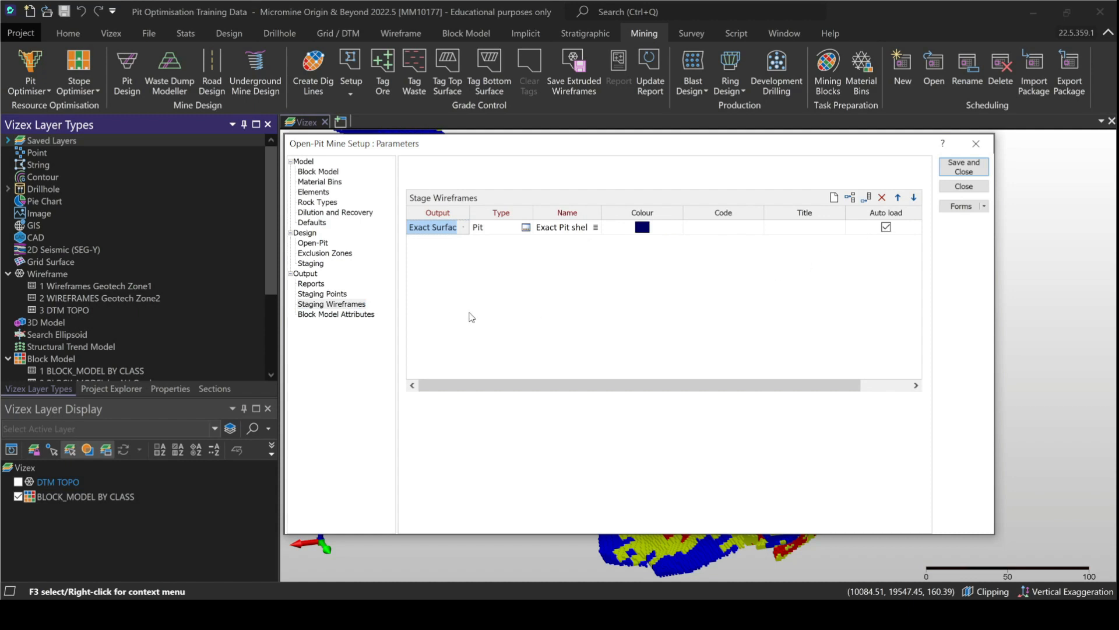
pyautogui.click(464, 228)
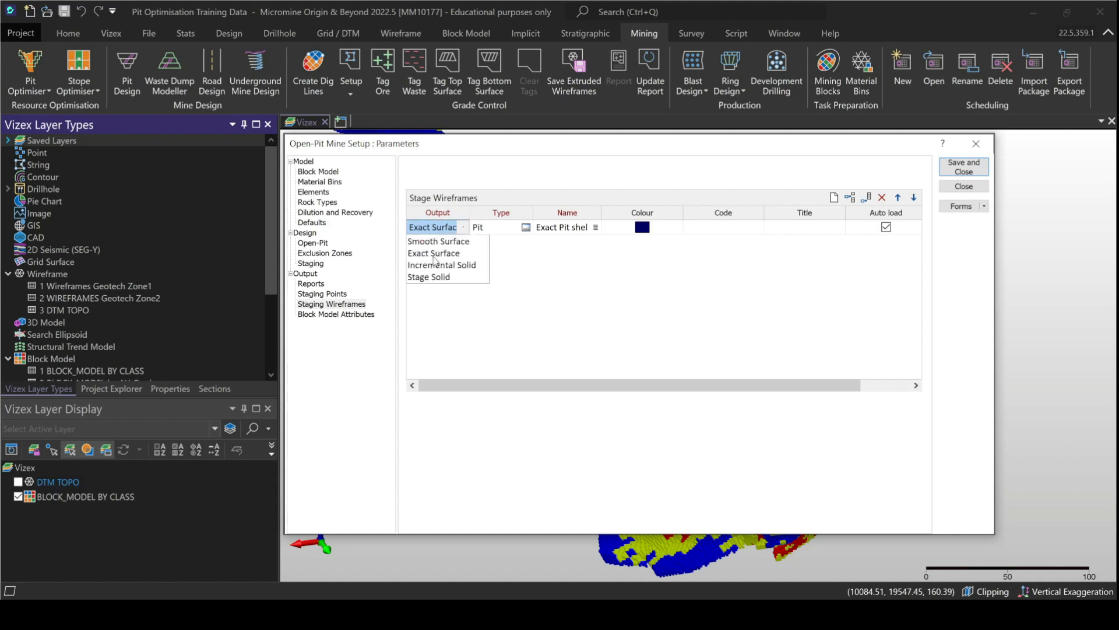
pyautogui.click(524, 255)
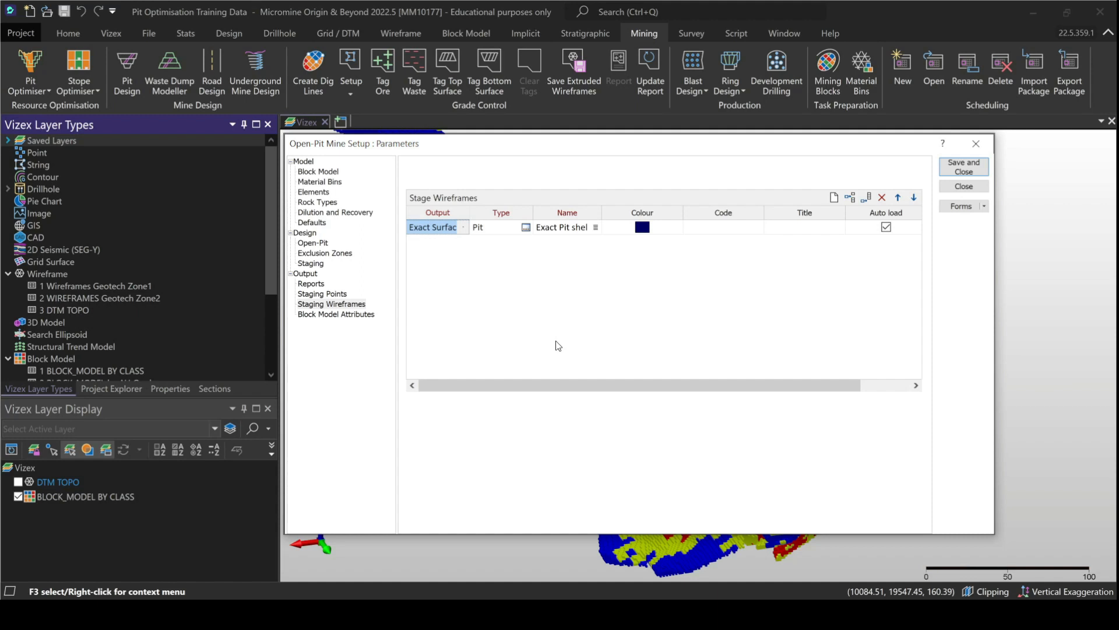
# Review the block model attribute fields to update, and save and close the mine's parameters
pyautogui.click(341, 315)
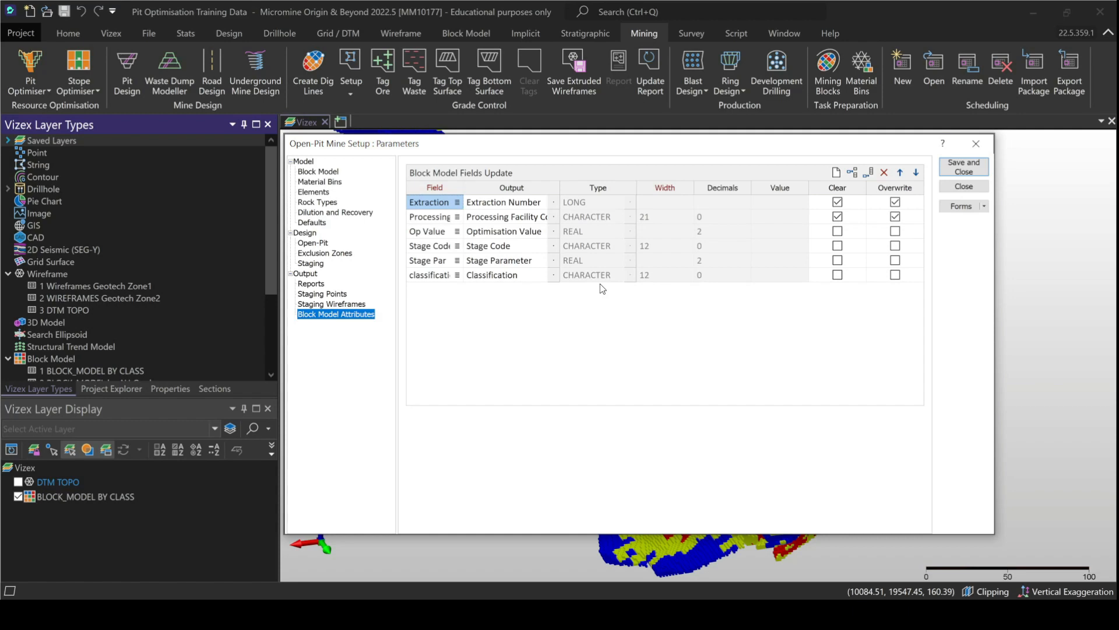
pyautogui.click(965, 168)
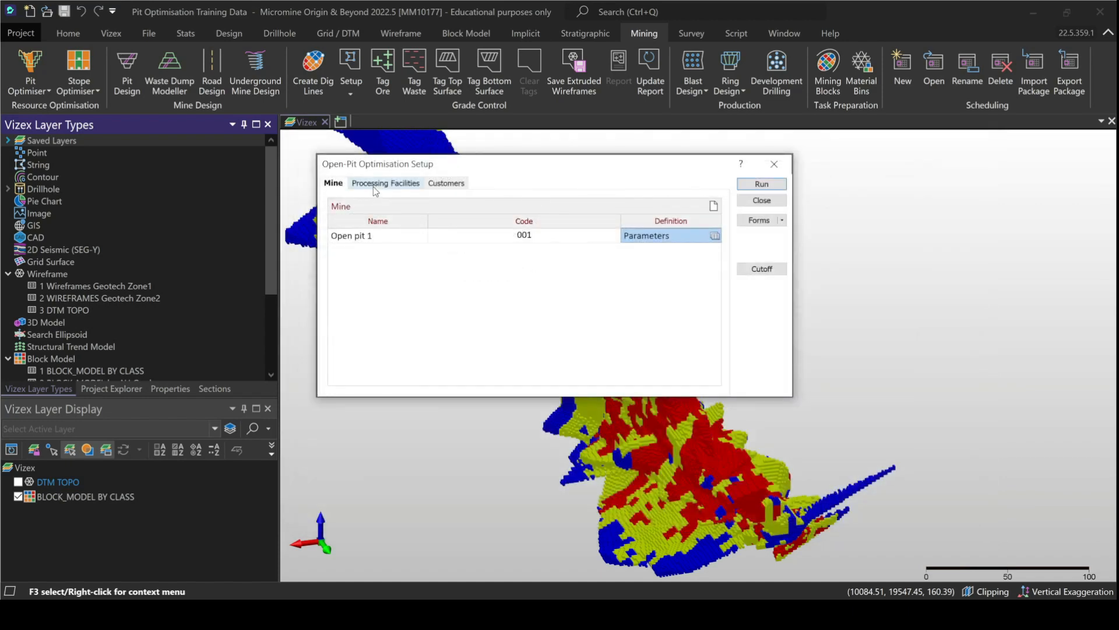
# Name the processing facility "Open pit 1" and set its code to 001
pyautogui.click(374, 184)
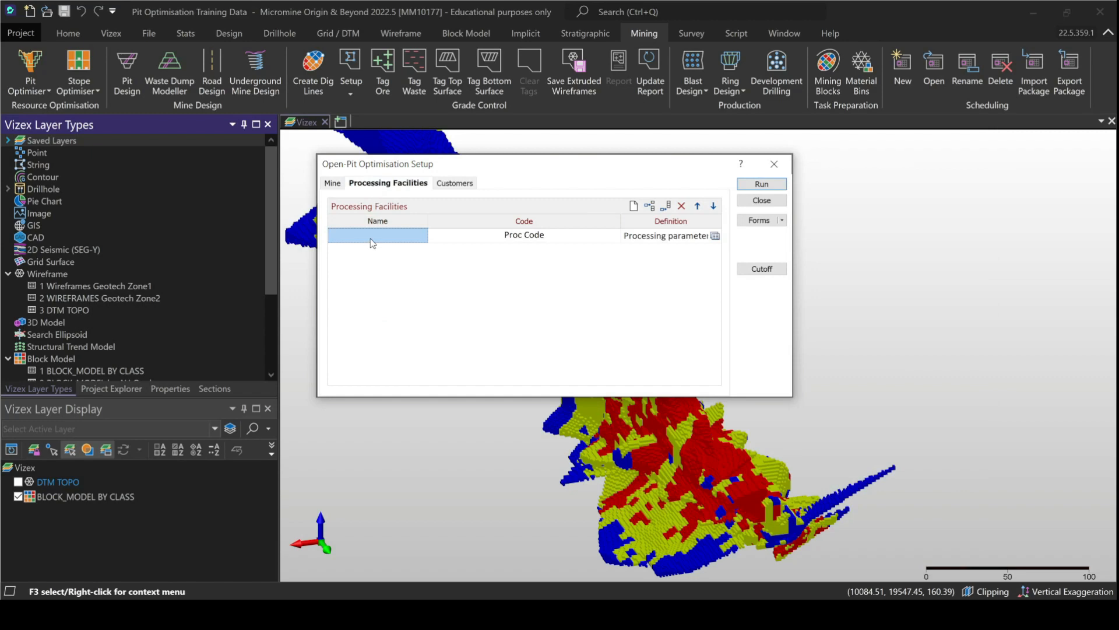
pyautogui.click(371, 239)
pyautogui.write('Open')
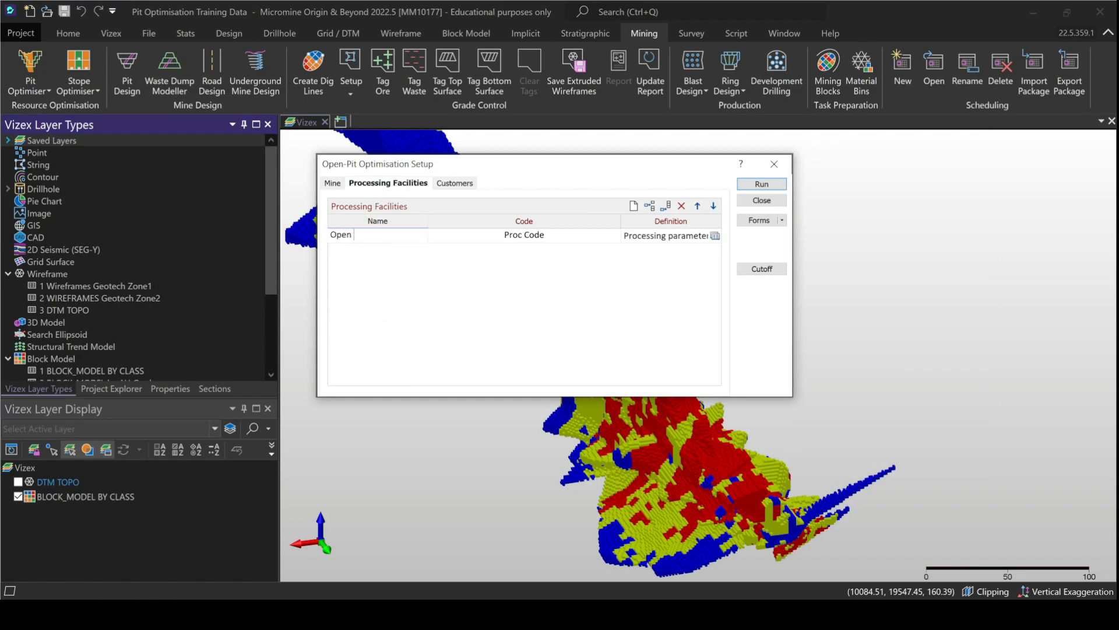
pyautogui.write(' pit 1')
pyautogui.press('Return')
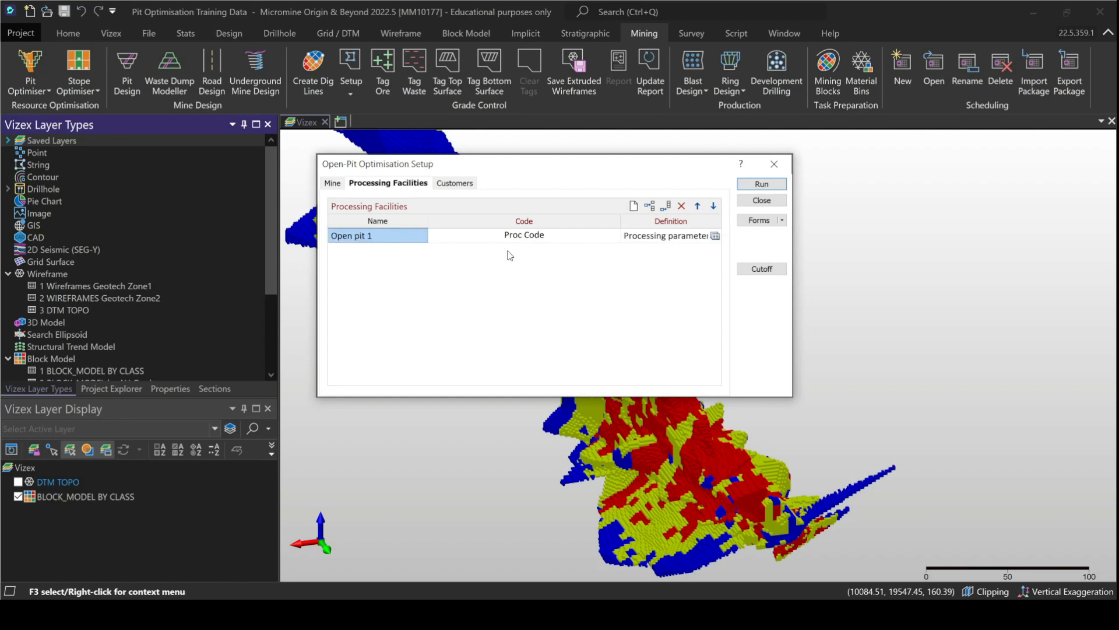
pyautogui.click(537, 236)
pyautogui.write('001')
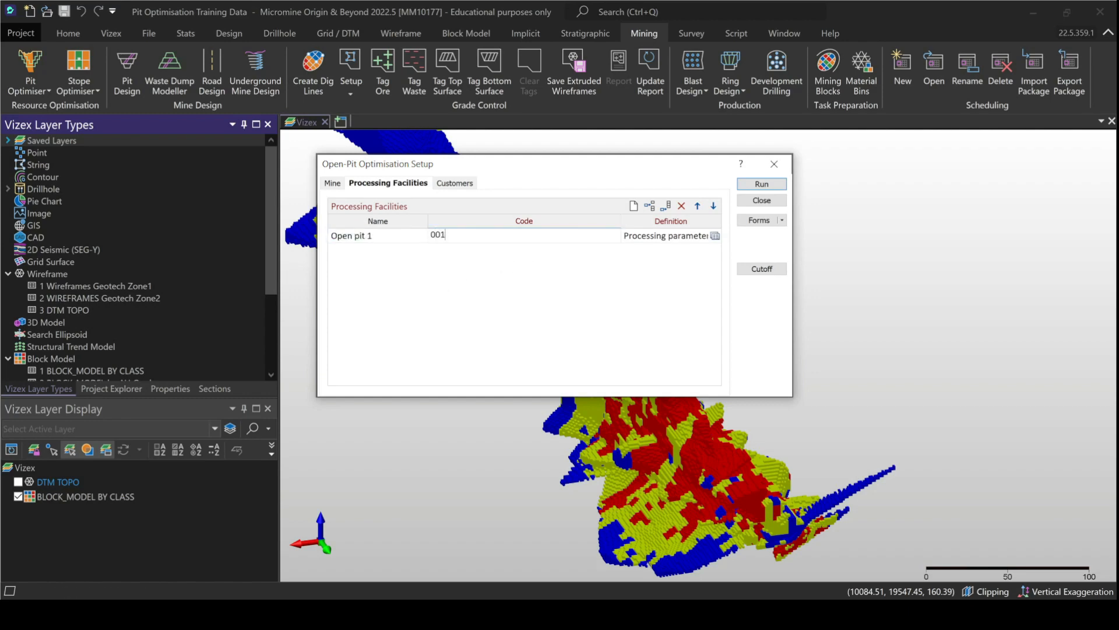
pyautogui.press('Return')
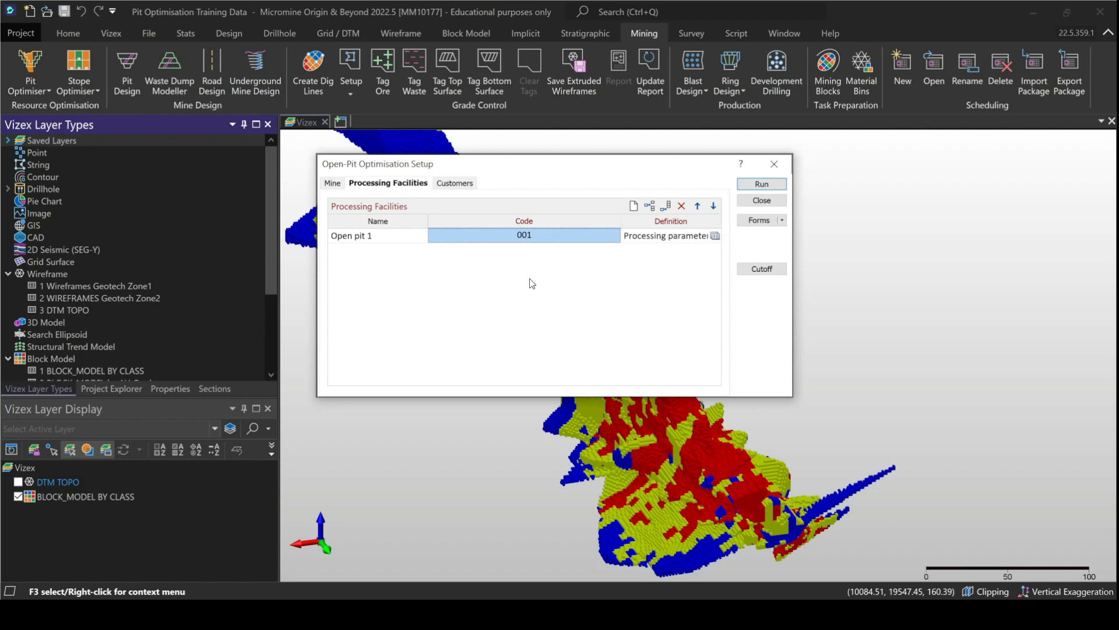
# Open the processing facility's parameters for editing and check the processing cost and its unit, keeping / t
pyautogui.rightClick(666, 239)
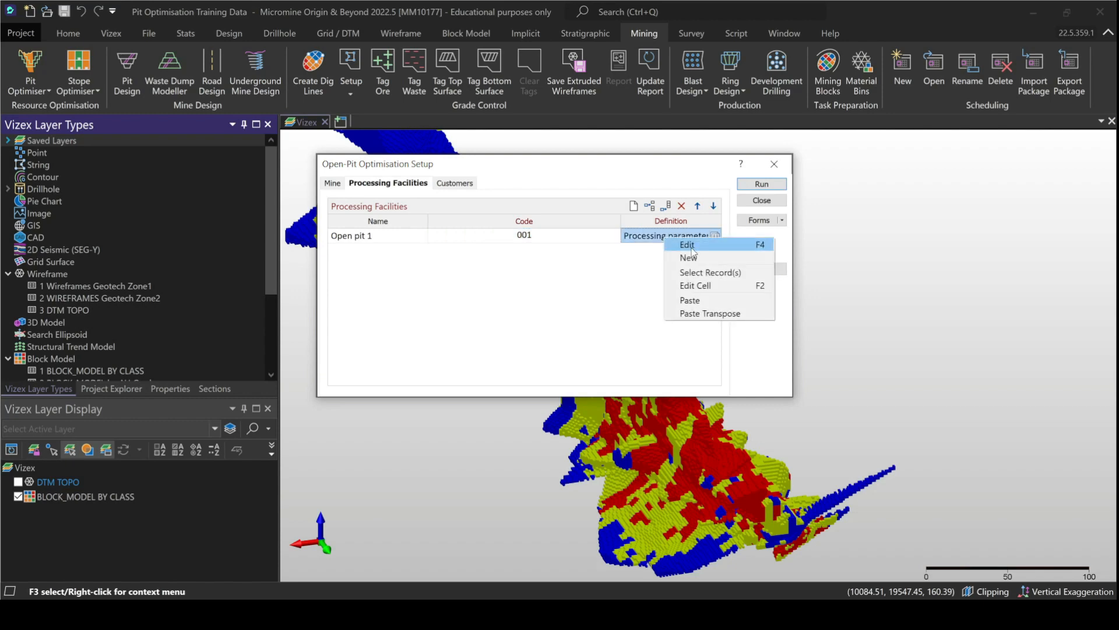
pyautogui.click(688, 245)
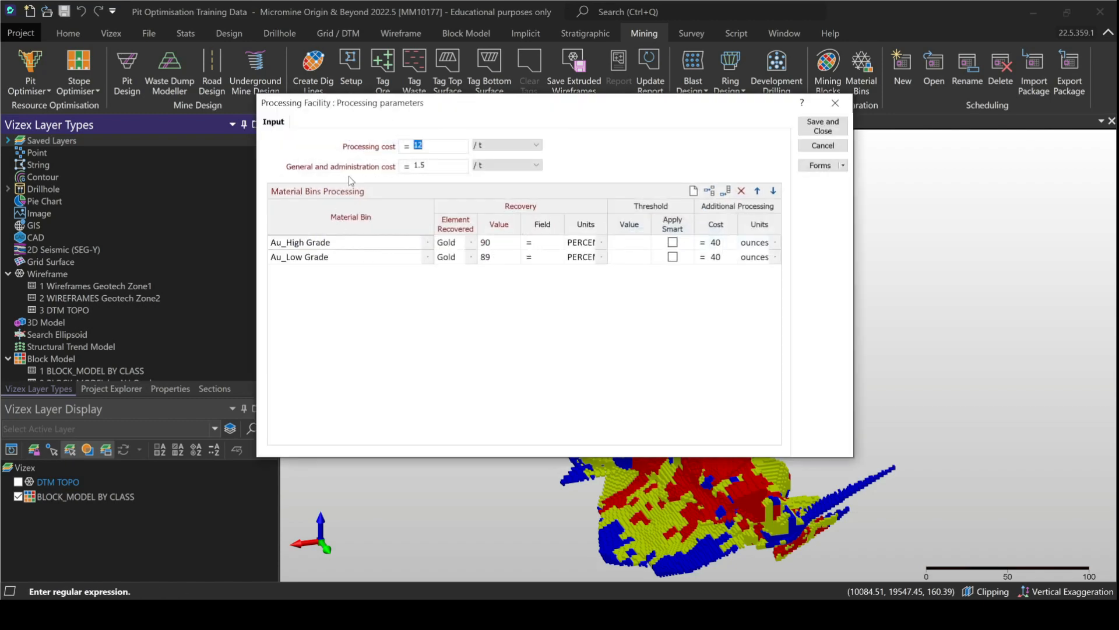
pyautogui.click(441, 145)
pyautogui.click(502, 145)
pyautogui.click(499, 154)
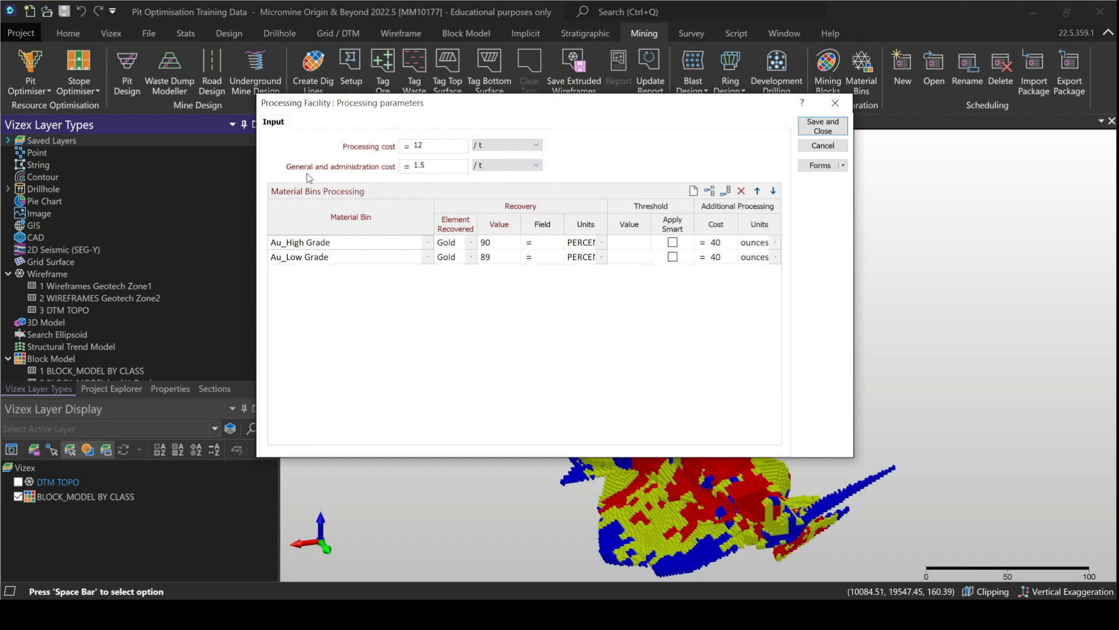
# Review the general and administration cost and Au_High Grade recovery settings, keeping Gold and PERCENT, and save the processing parameters
pyautogui.click(440, 166)
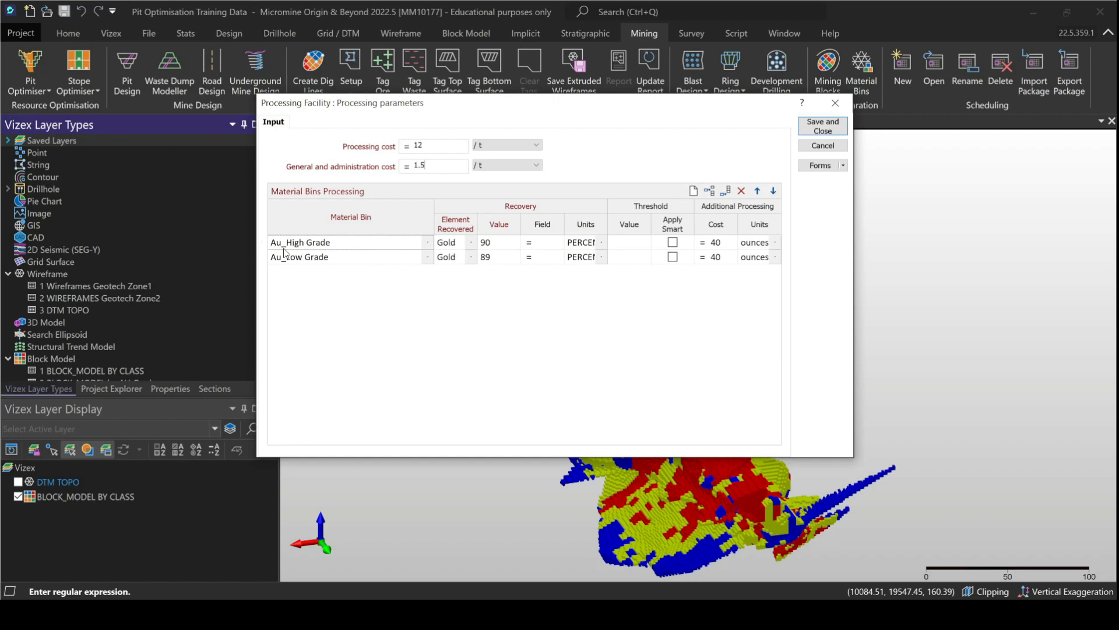
pyautogui.click(474, 245)
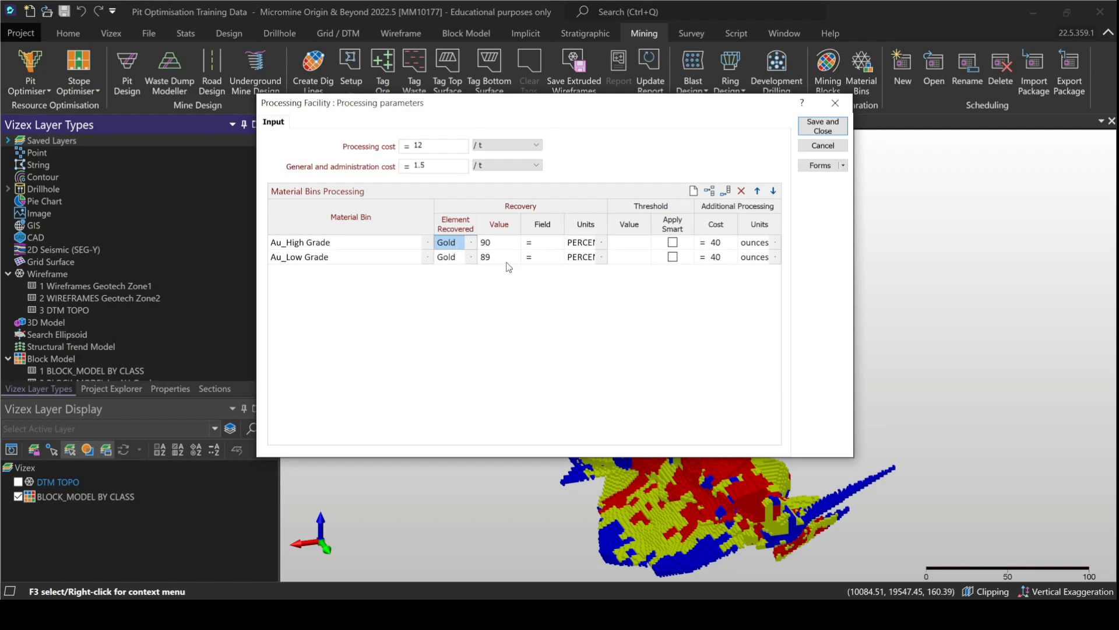
pyautogui.click(601, 241)
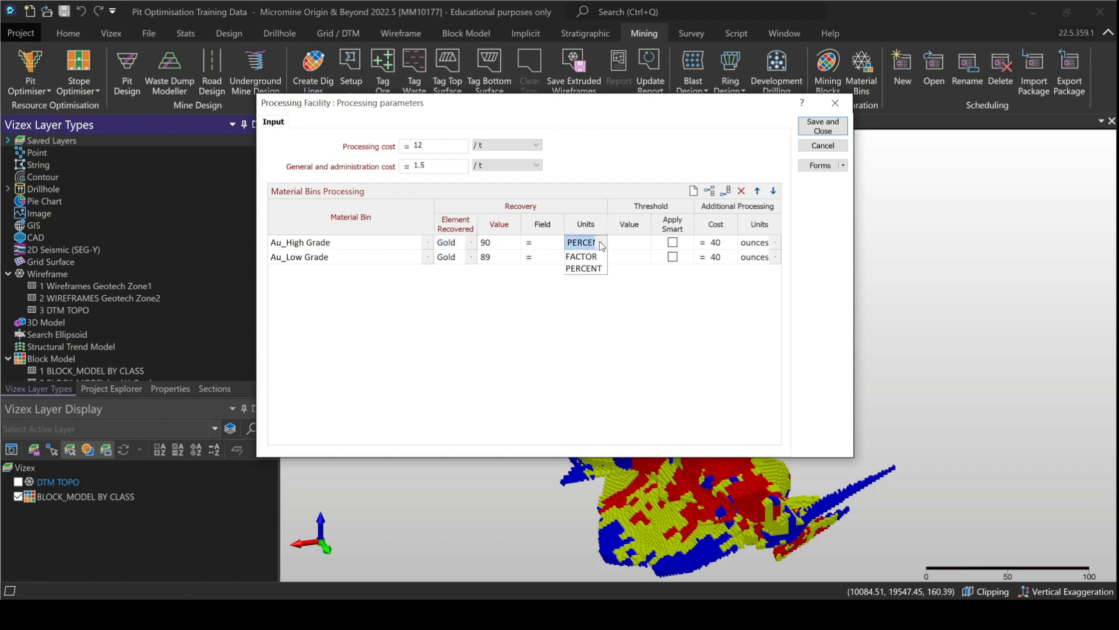
pyautogui.click(432, 316)
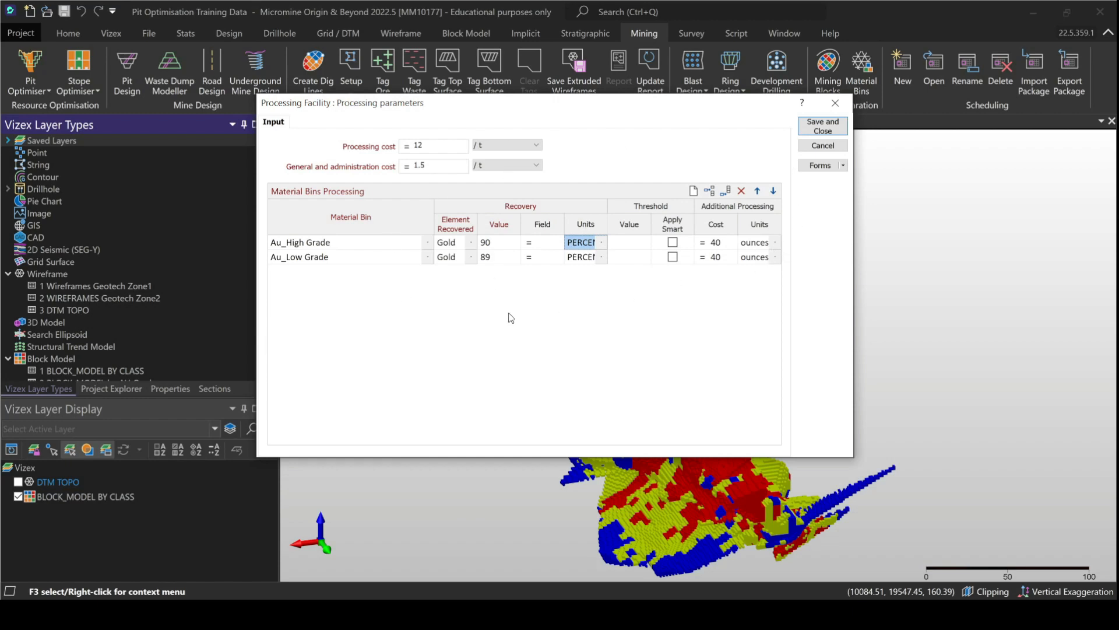
pyautogui.click(823, 131)
# Open the customer's selling parameters for editing and check the element options, keeping Gold
pyautogui.click(460, 184)
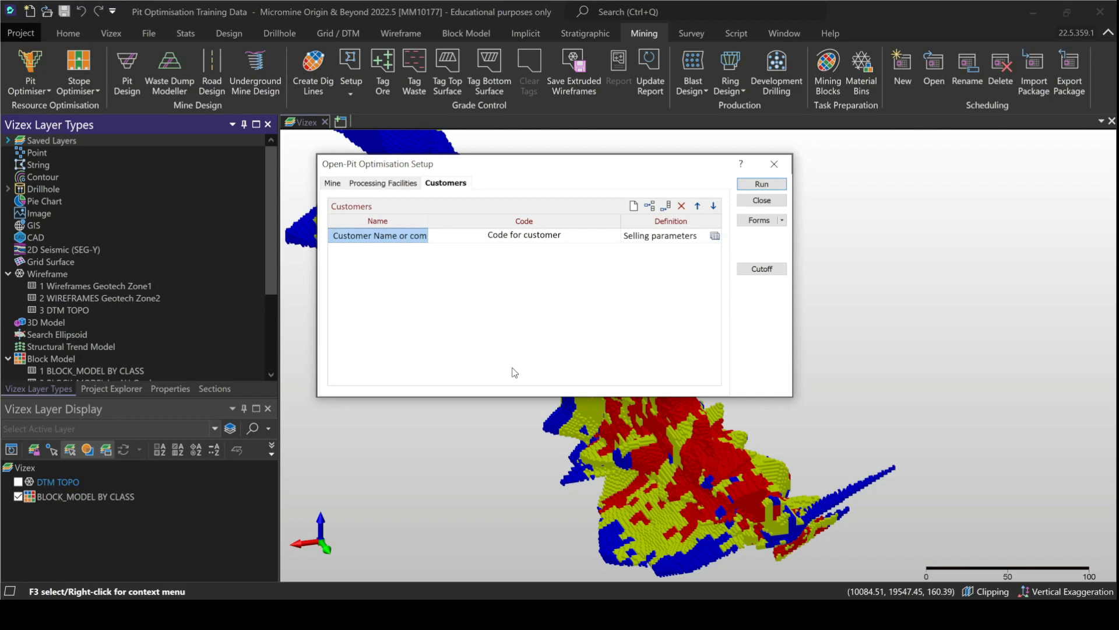
pyautogui.rightClick(640, 240)
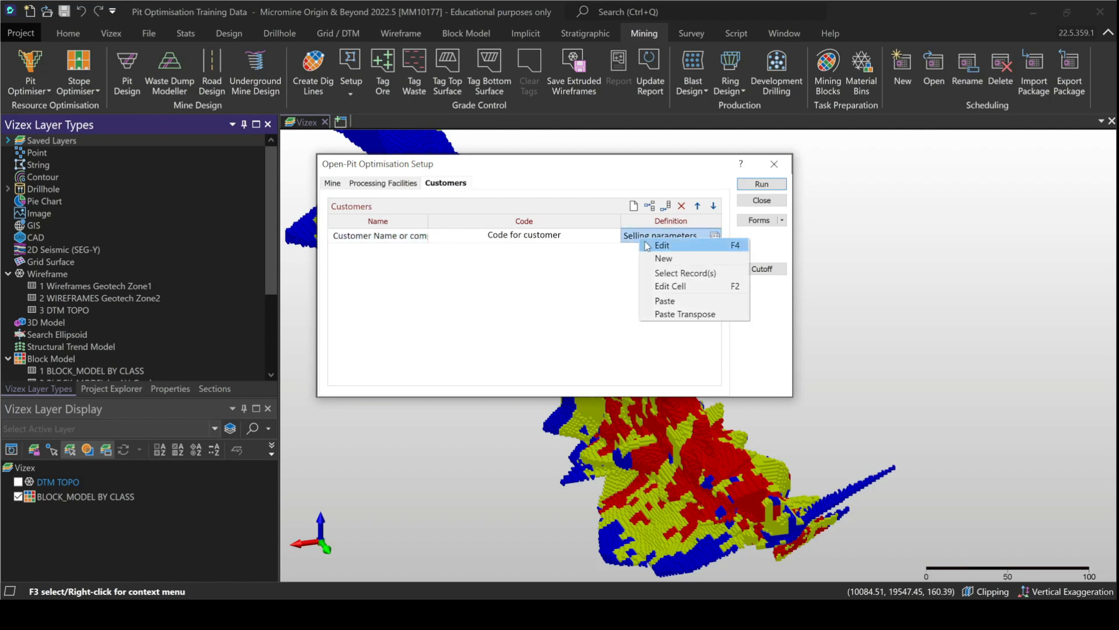
pyautogui.click(662, 245)
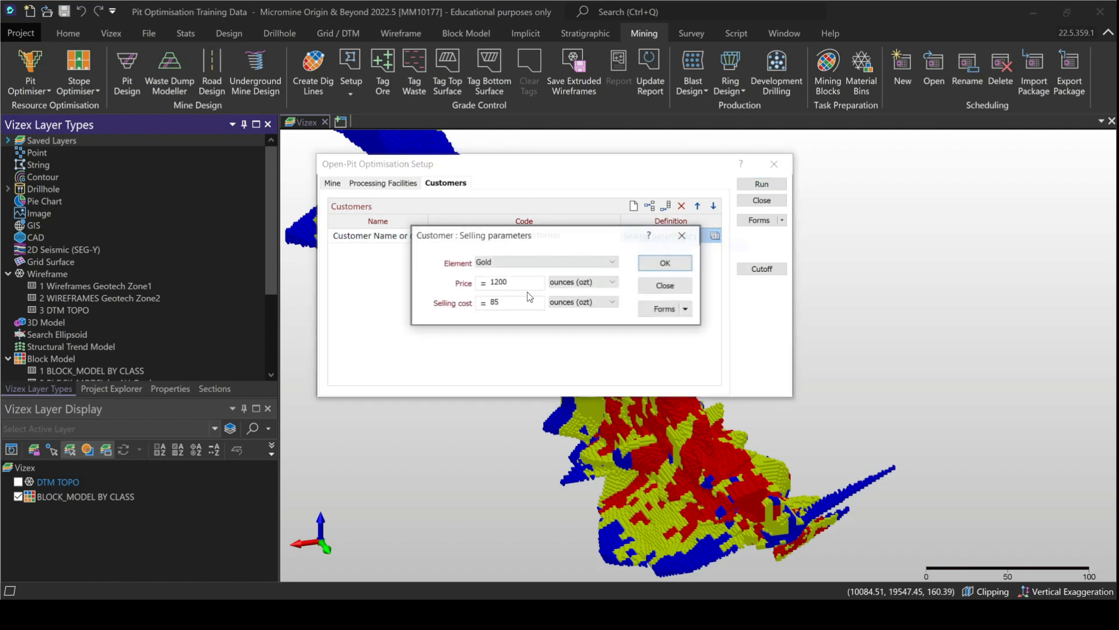
pyautogui.moveTo(497, 244); pyautogui.dragTo(487, 236)
pyautogui.click(493, 250)
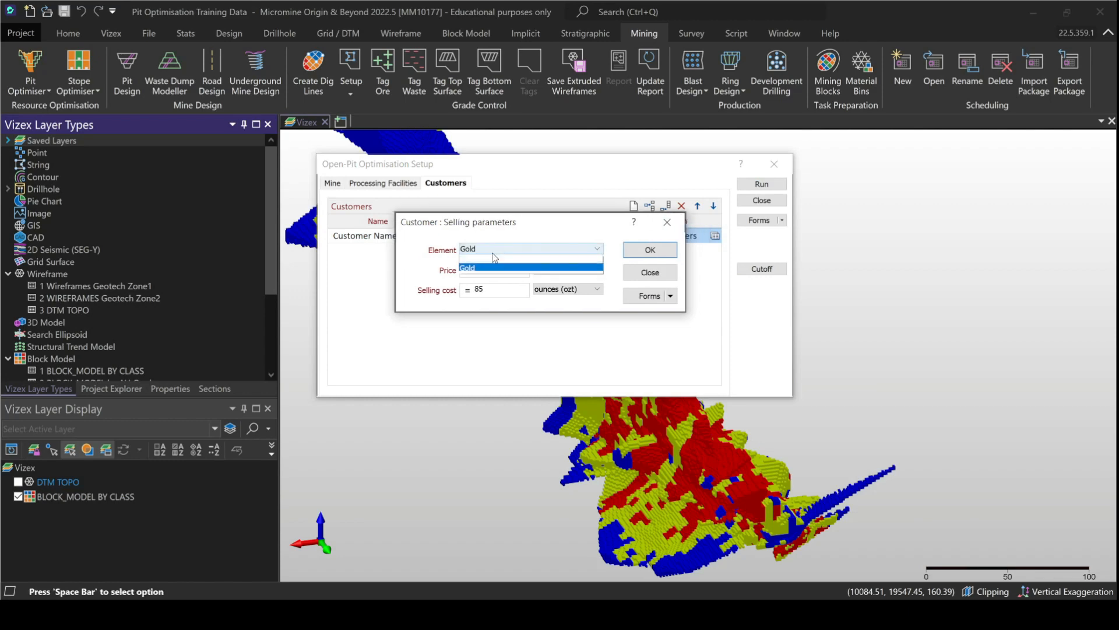
pyautogui.click(492, 260)
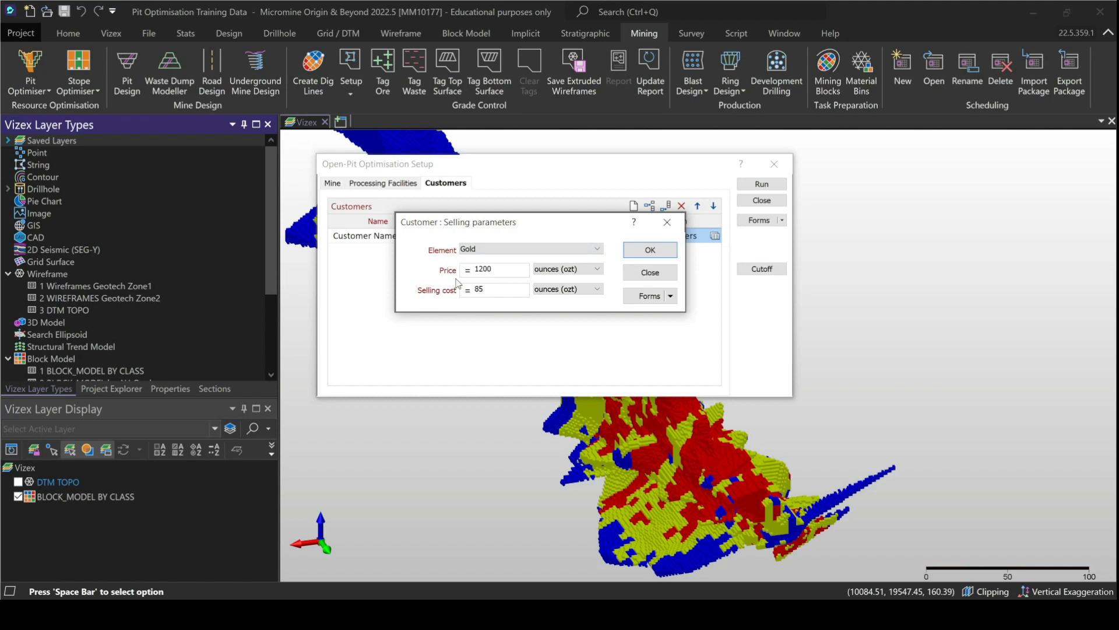
# Review the gold price and the units available for it in the selling parameters, keeping ounces (ozt)
pyautogui.moveTo(500, 224); pyautogui.dragTo(510, 254)
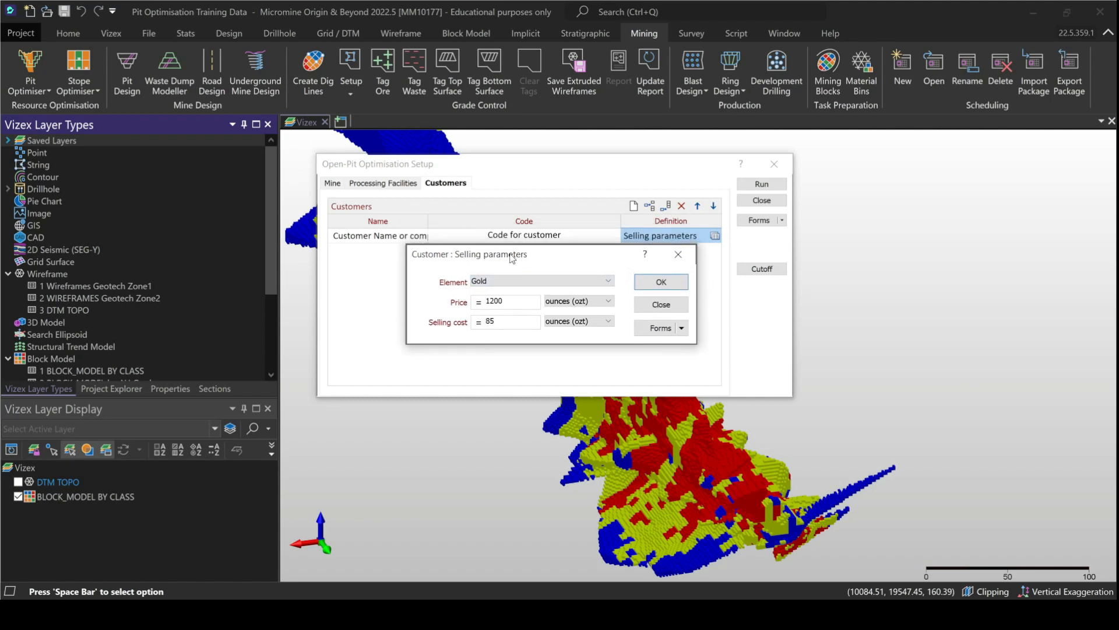
pyautogui.click(511, 300)
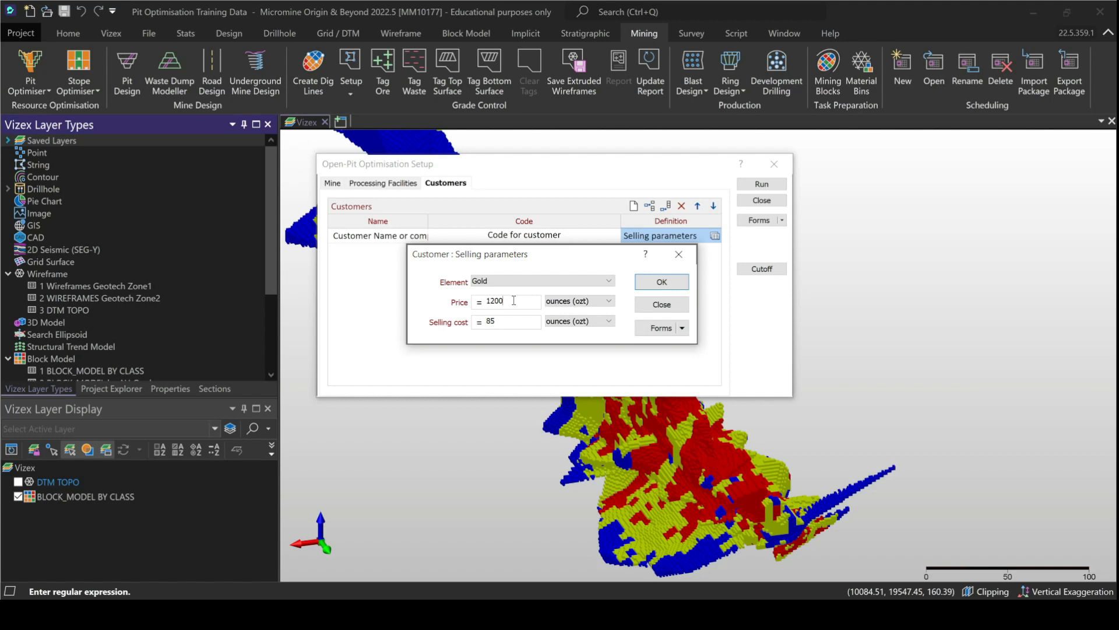
pyautogui.click(574, 303)
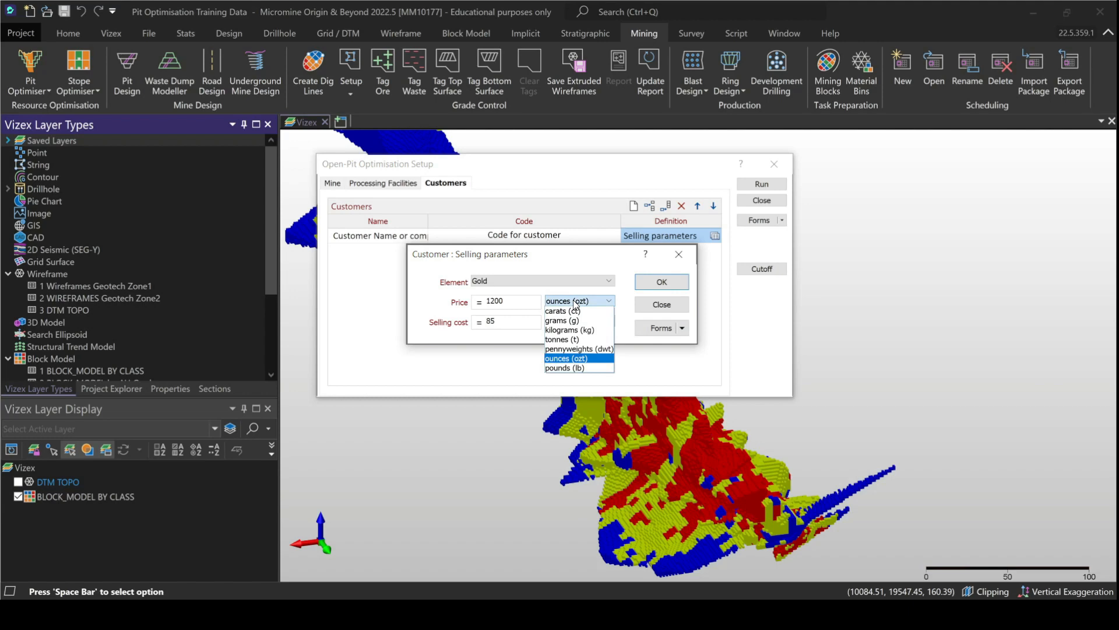
pyautogui.click(574, 302)
pyautogui.click(575, 302)
pyautogui.click(575, 302)
pyautogui.click(514, 297)
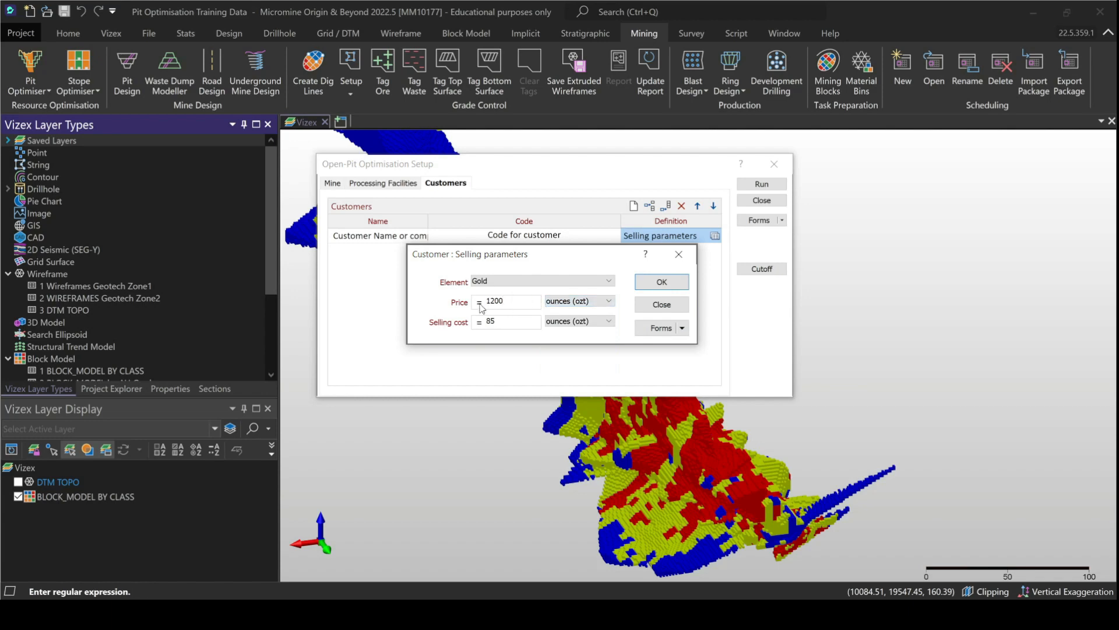
# Switch the gold price unit to grams (g) and set it back to ounces (ozt)
pyautogui.click(586, 301)
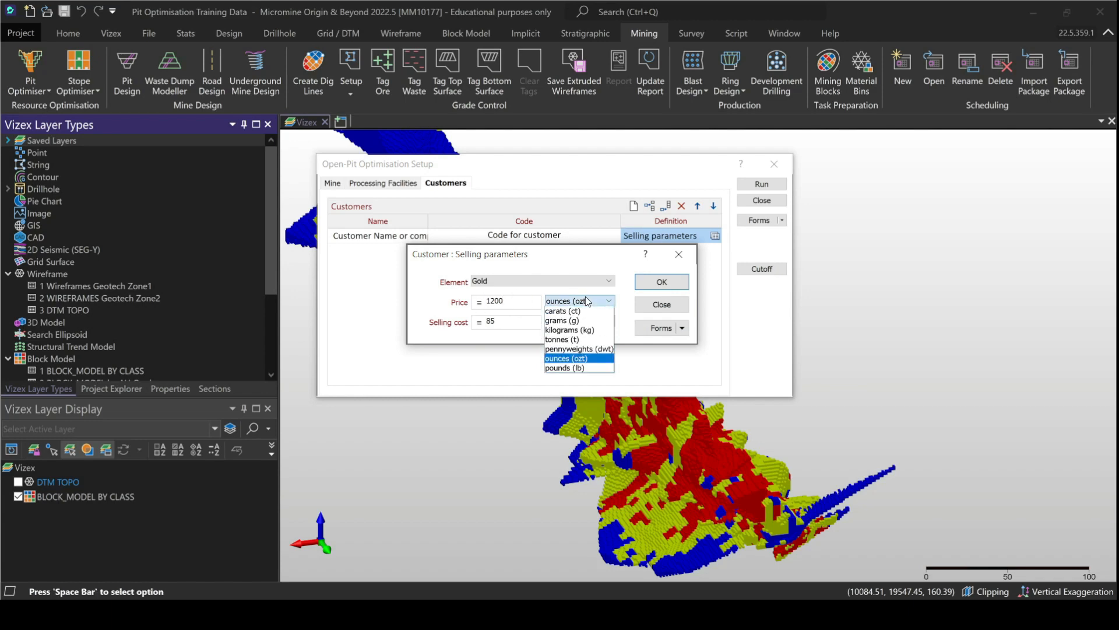
pyautogui.click(560, 322)
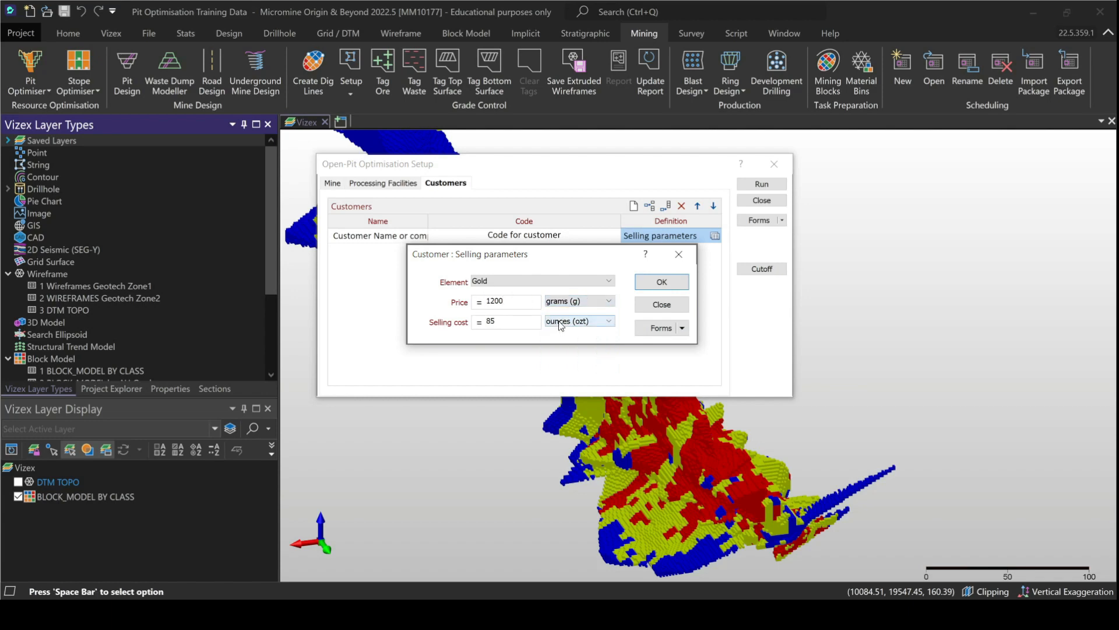
pyautogui.click(574, 301)
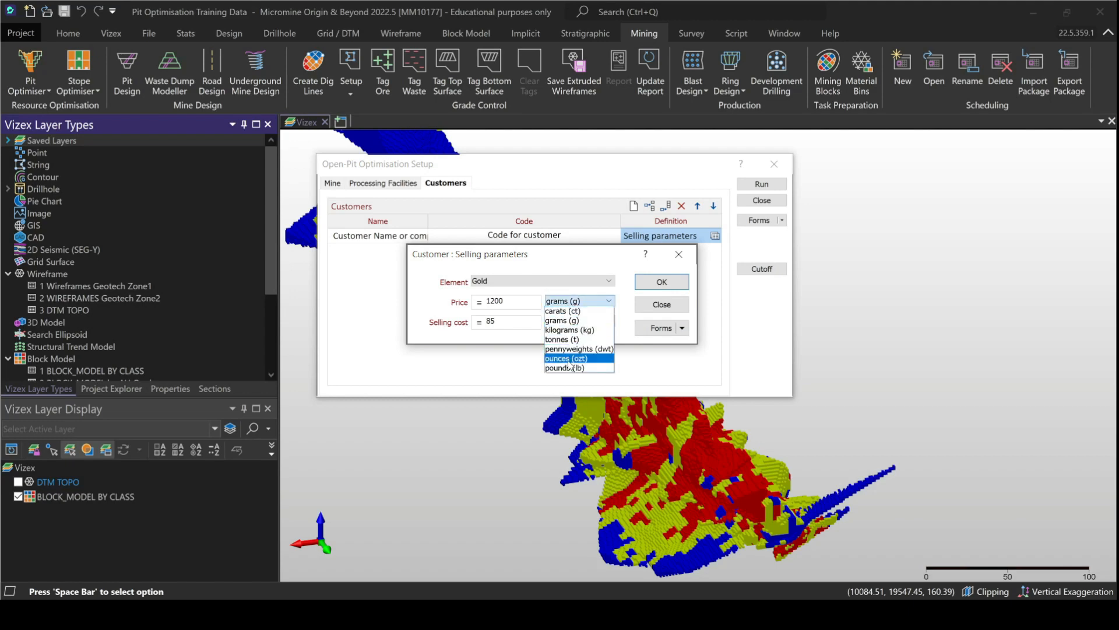
pyautogui.click(566, 358)
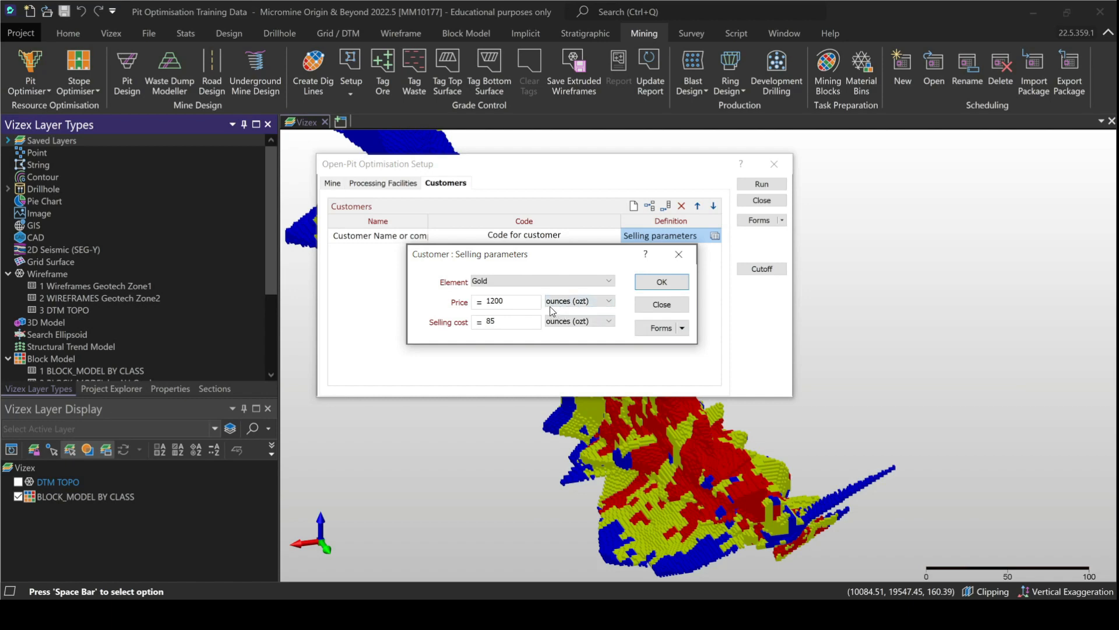
# Review the selling cost and the Gold element setting, and save the customer's selling parameters
pyautogui.click(510, 322)
pyautogui.click(496, 282)
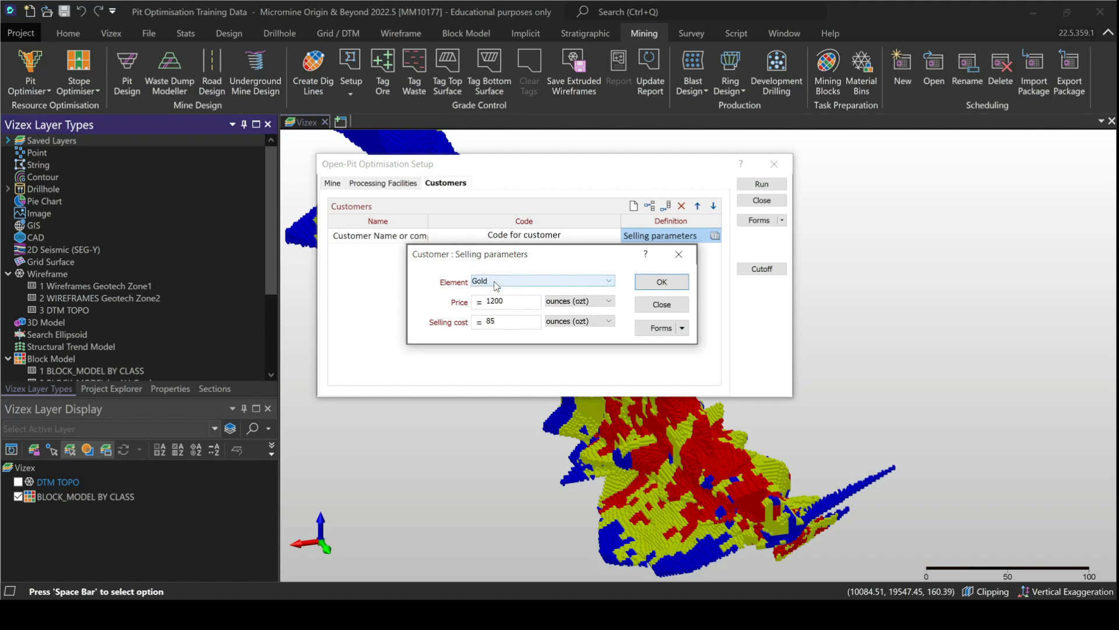
pyautogui.click(656, 282)
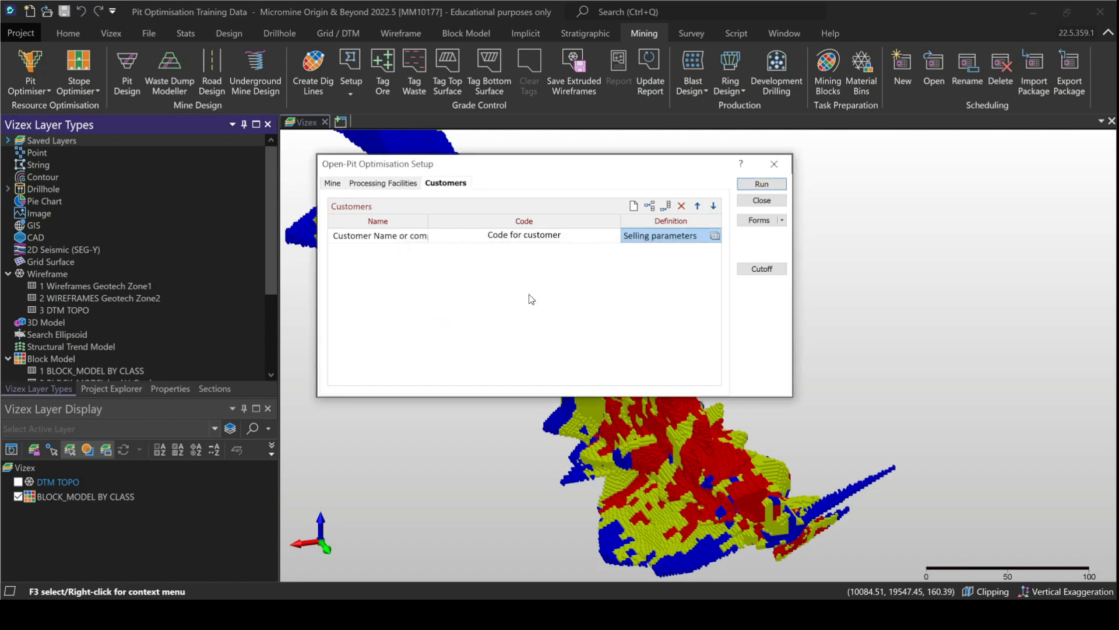
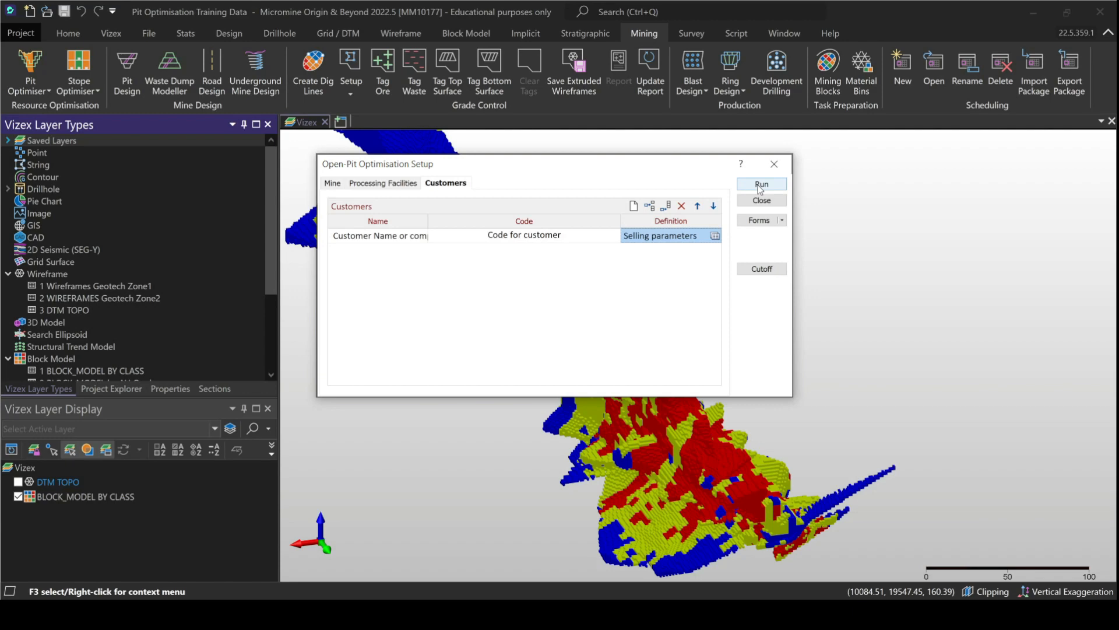
# Run the open-pit optimisation, overwriting the existing output files, and close the setup form
pyautogui.moveTo(643, 172); pyautogui.dragTo(704, 190)
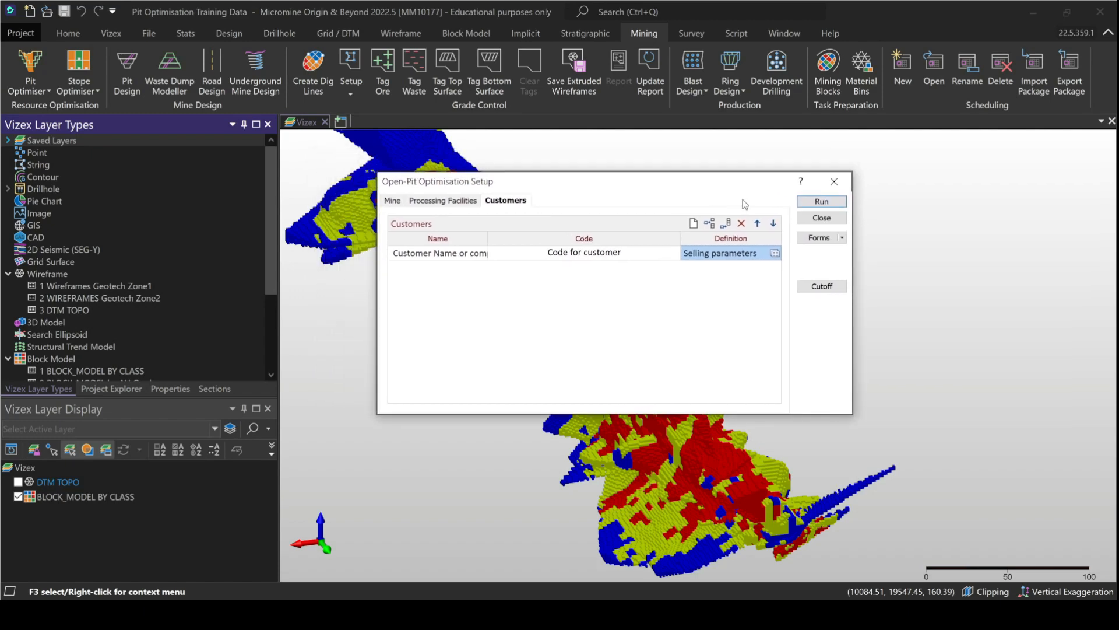
pyautogui.click(814, 204)
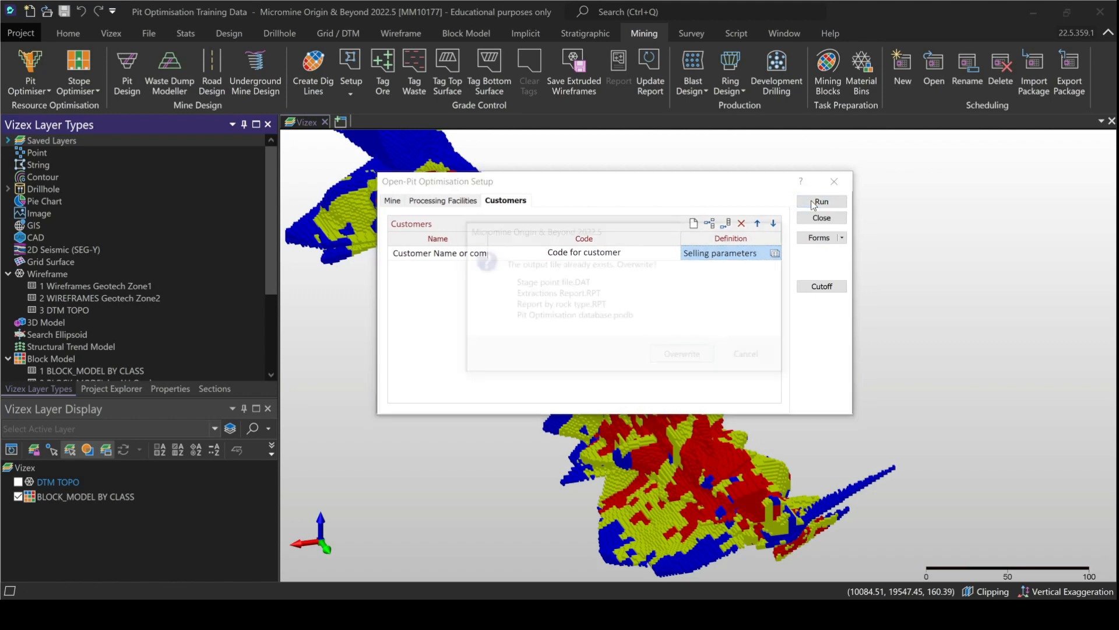
pyautogui.click(668, 353)
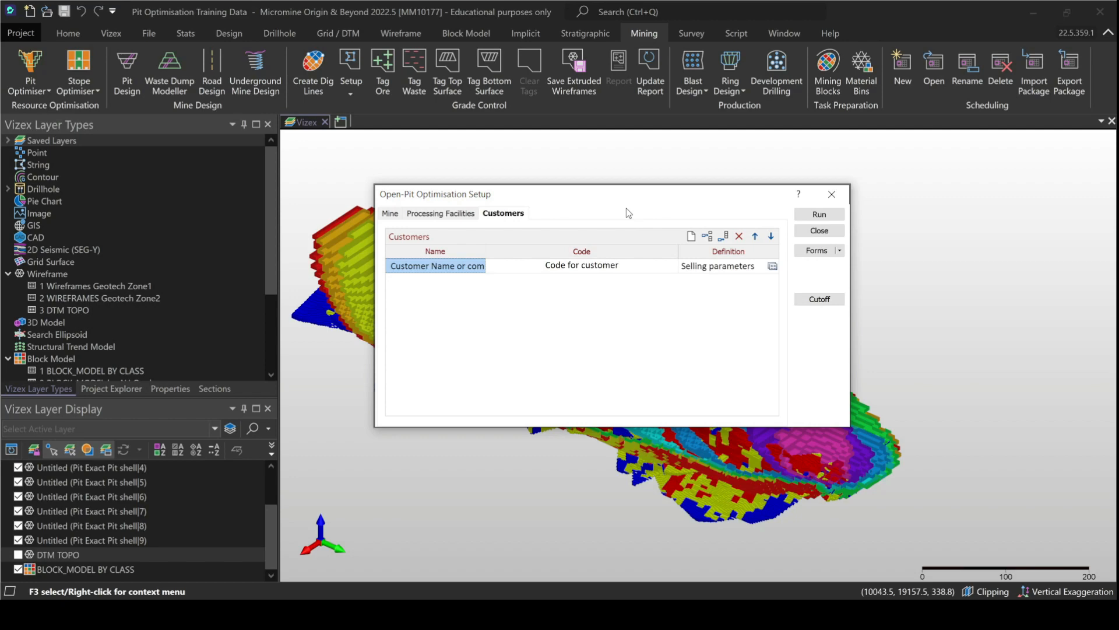
pyautogui.click(819, 230)
# Review the generated pit shell layers in the layer list, selecting the range from shell 1 through shell 9
pyautogui.moveTo(619, 434); pyautogui.dragTo(490, 426, button='right')
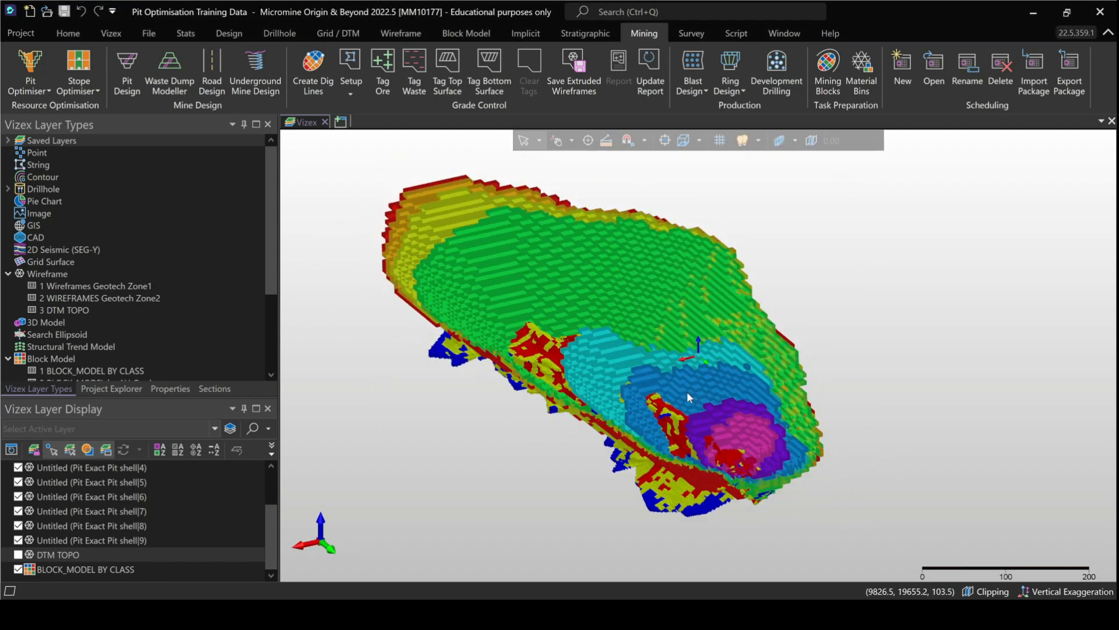
pyautogui.scroll(2, 37, 512)
pyautogui.click(37, 485)
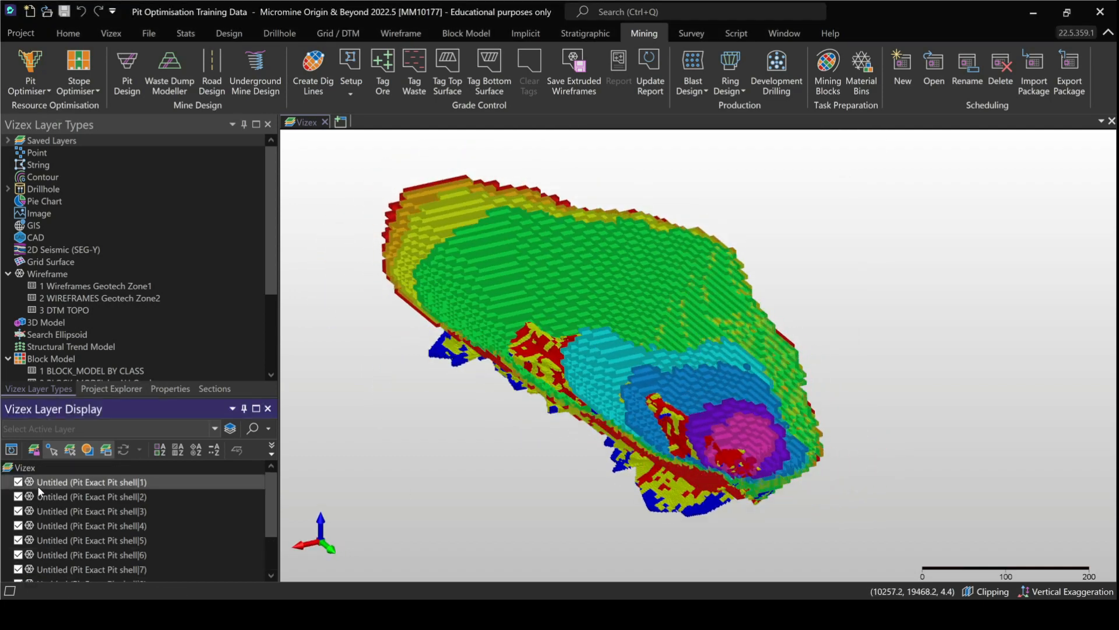
pyautogui.scroll(-2, 64, 501)
pyautogui.keyDown('shift'); pyautogui.click(80, 544); pyautogui.keyUp('shift')
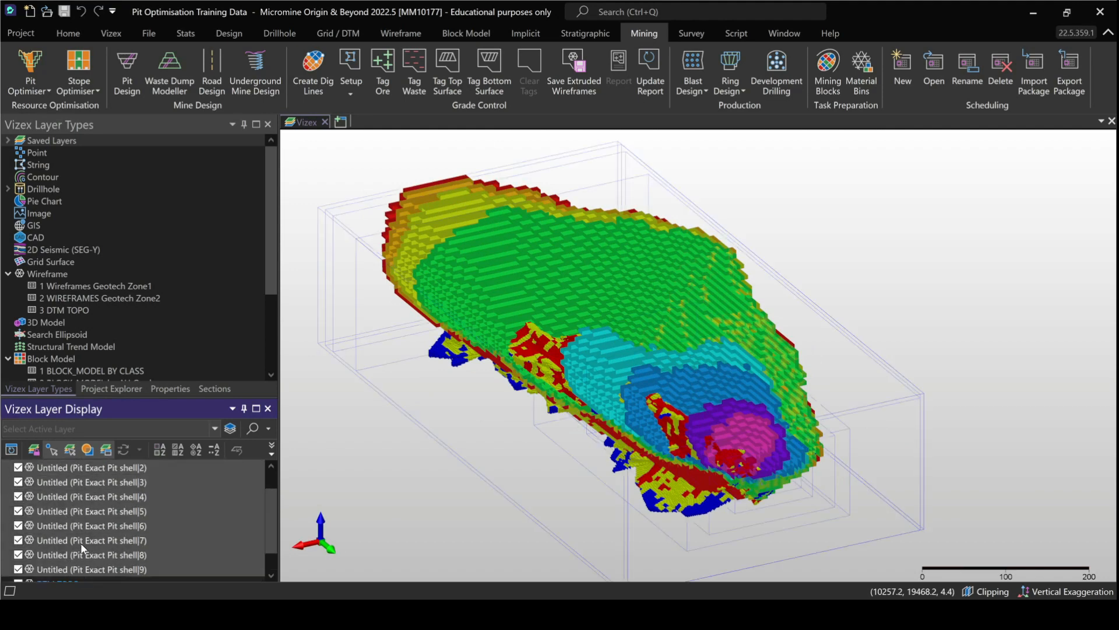
pyautogui.click(150, 525)
pyautogui.scroll(2, 102, 497)
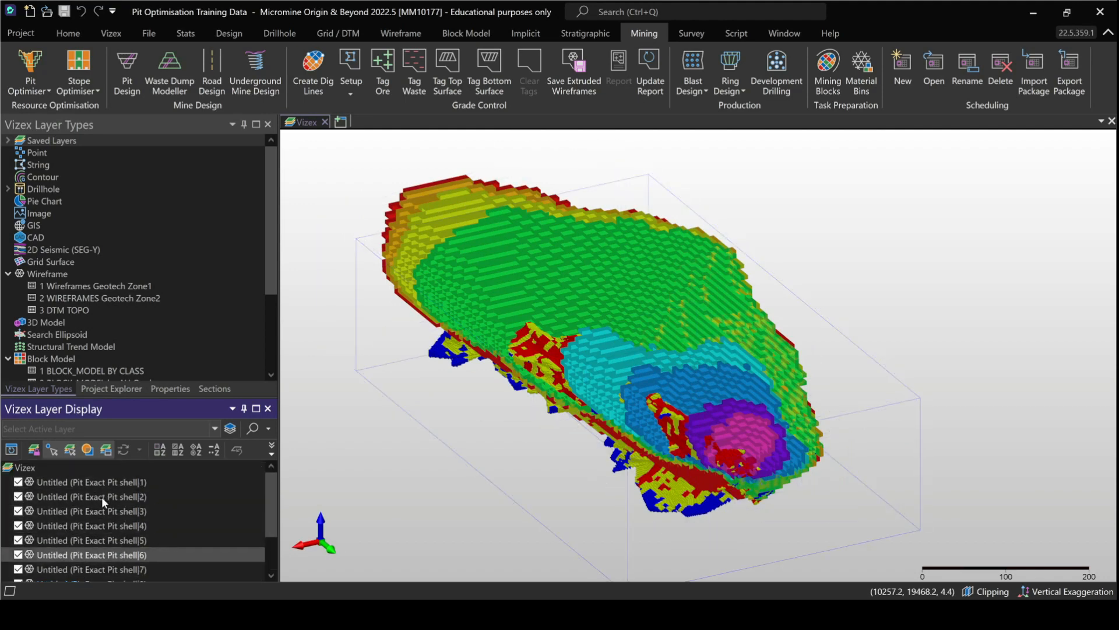
pyautogui.click(105, 484)
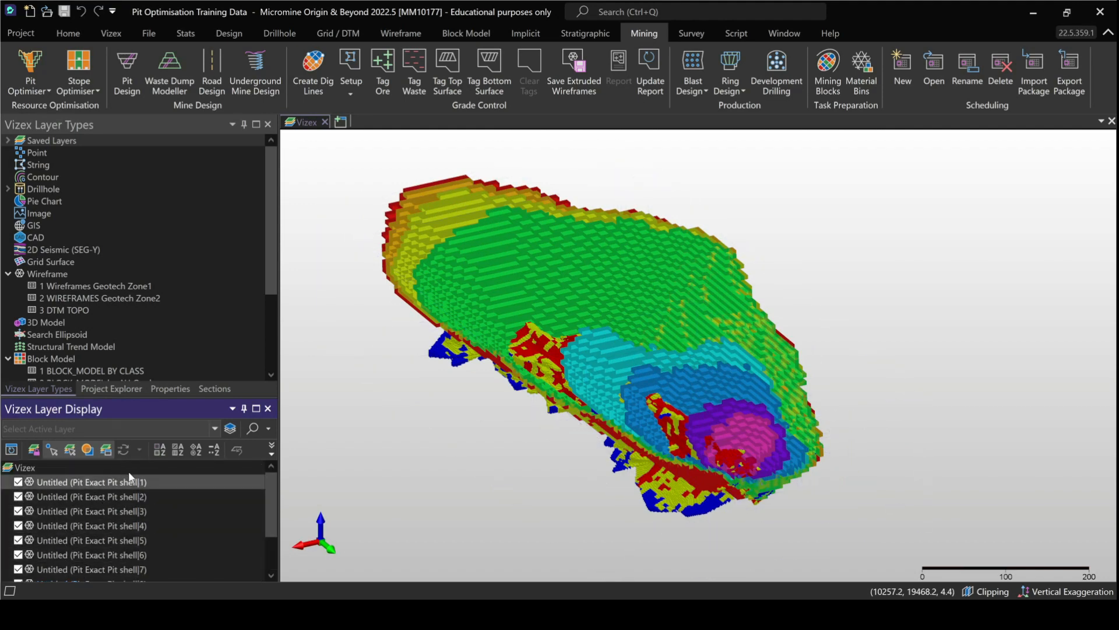
# Examine from several angles how the nested pit shells surround the block model
pyautogui.moveTo(546, 476); pyautogui.dragTo(659, 491)
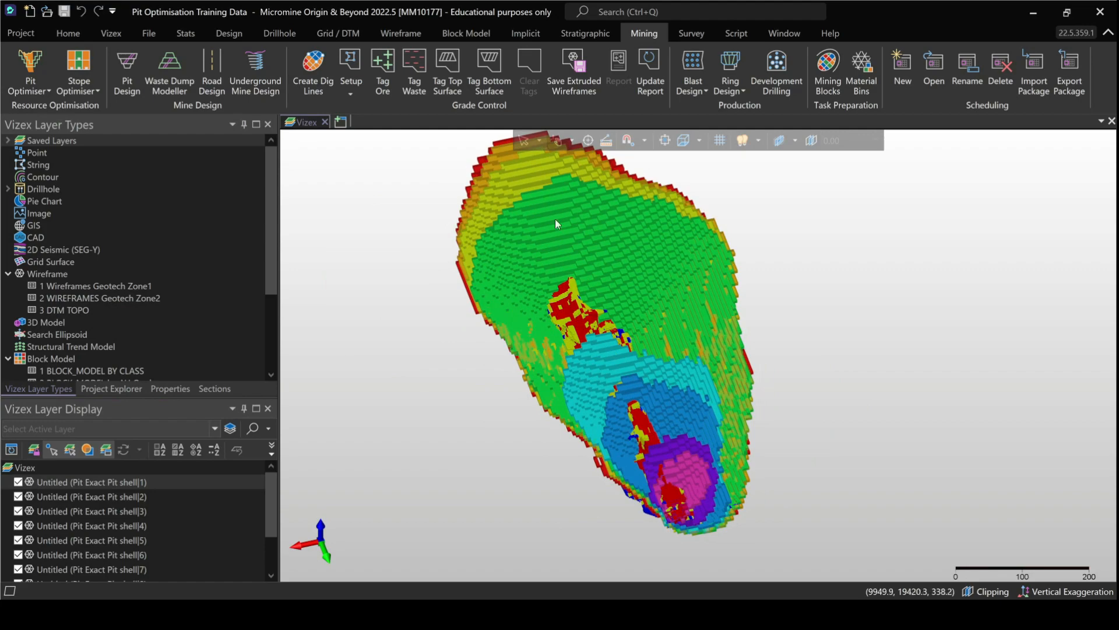
pyautogui.moveTo(679, 373); pyautogui.dragTo(732, 400, button='right')
pyautogui.scroll(3, 744, 455)
pyautogui.moveTo(732, 400); pyautogui.dragTo(827, 450, button='middle')
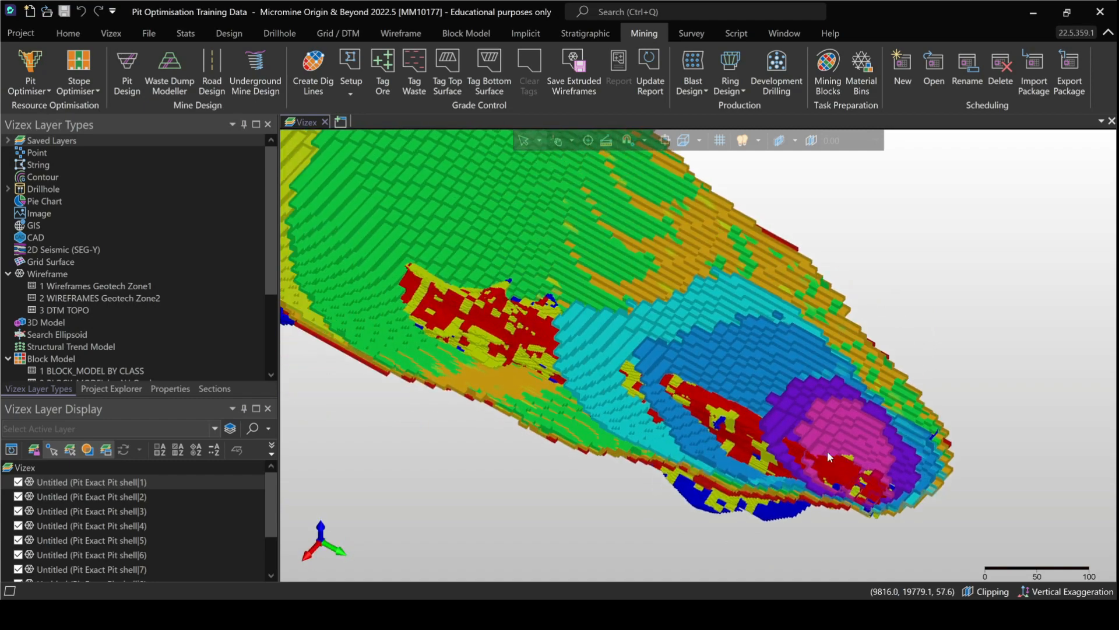
pyautogui.moveTo(502, 342); pyautogui.dragTo(789, 379, button='middle')
pyautogui.scroll(-3, 802, 379)
pyautogui.moveTo(790, 431); pyautogui.dragTo(828, 356, button='right')
pyautogui.scroll(3, 805, 437)
pyautogui.moveTo(804, 438); pyautogui.dragTo(824, 441, button='middle')
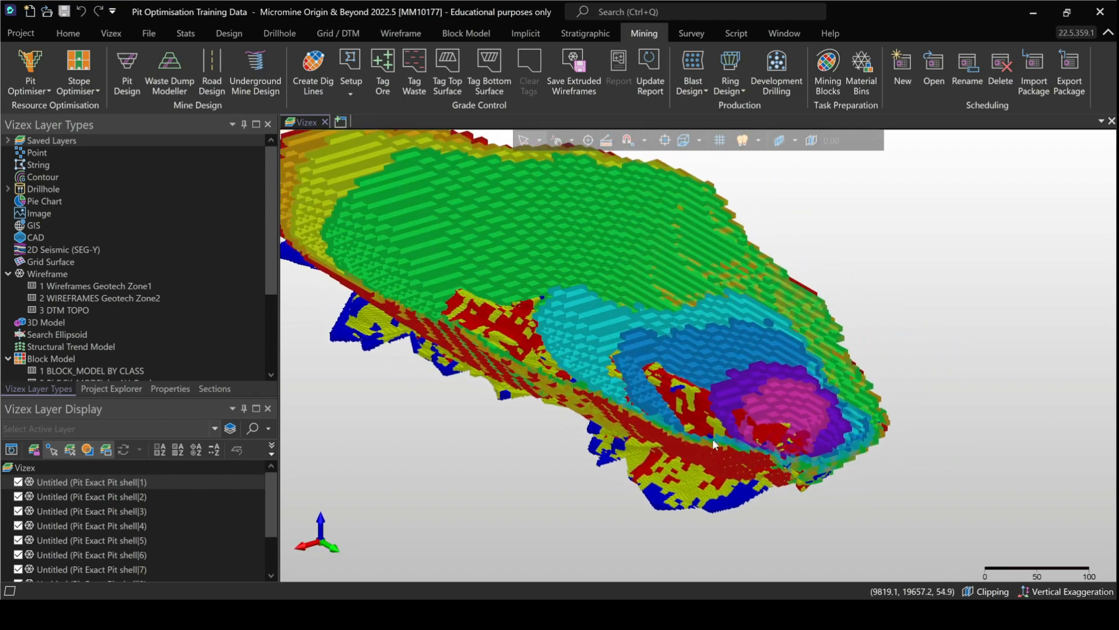
# Inspect the innermost pink and purple pit shells and the block model exposed inside them at close range
pyautogui.moveTo(600, 414); pyautogui.dragTo(752, 419, button='right')
pyautogui.scroll(1, 728, 458)
pyautogui.moveTo(747, 463); pyautogui.dragTo(915, 437, button='right')
pyautogui.scroll(-2, 916, 437)
pyautogui.moveTo(909, 437); pyautogui.dragTo(814, 385, button='middle')
pyautogui.moveTo(813, 385); pyautogui.dragTo(847, 482, button='right')
pyautogui.scroll(2, 842, 448)
pyautogui.moveTo(842, 448); pyautogui.dragTo(712, 466, button='middle')
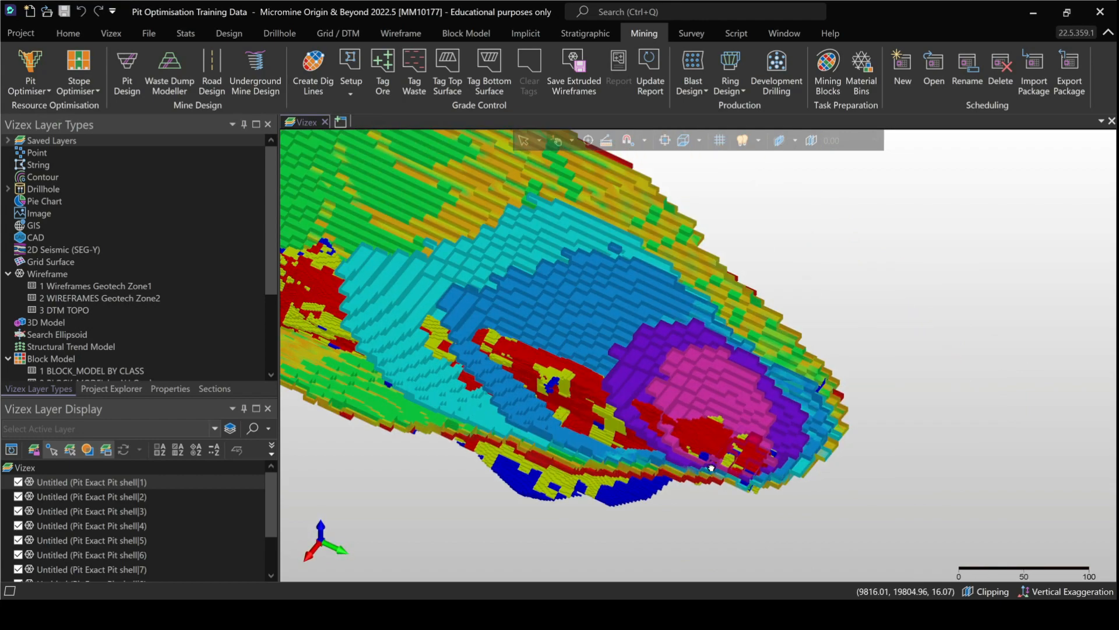
pyautogui.scroll(1, 723, 428)
pyautogui.moveTo(723, 428); pyautogui.dragTo(727, 384, button='right')
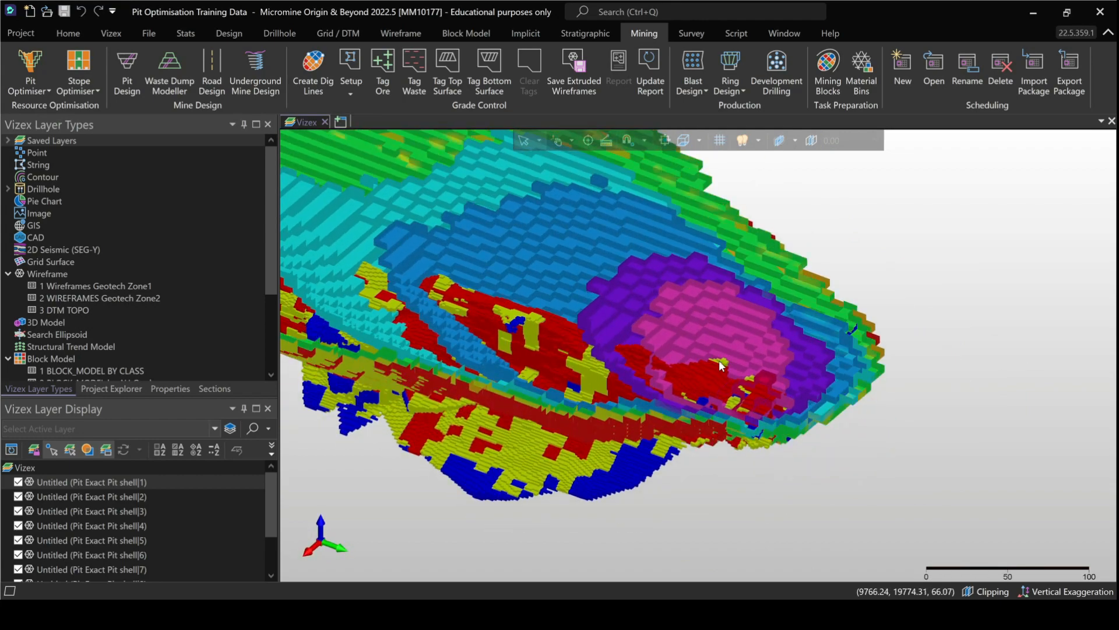
pyautogui.scroll(2, 727, 436)
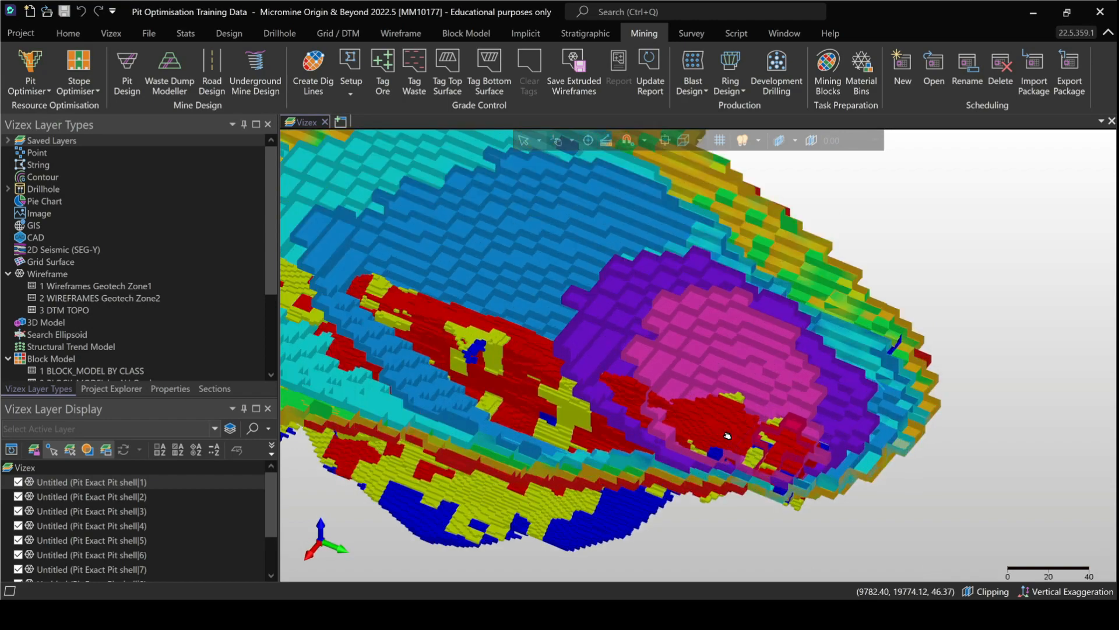
pyautogui.scroll(-2, 710, 424)
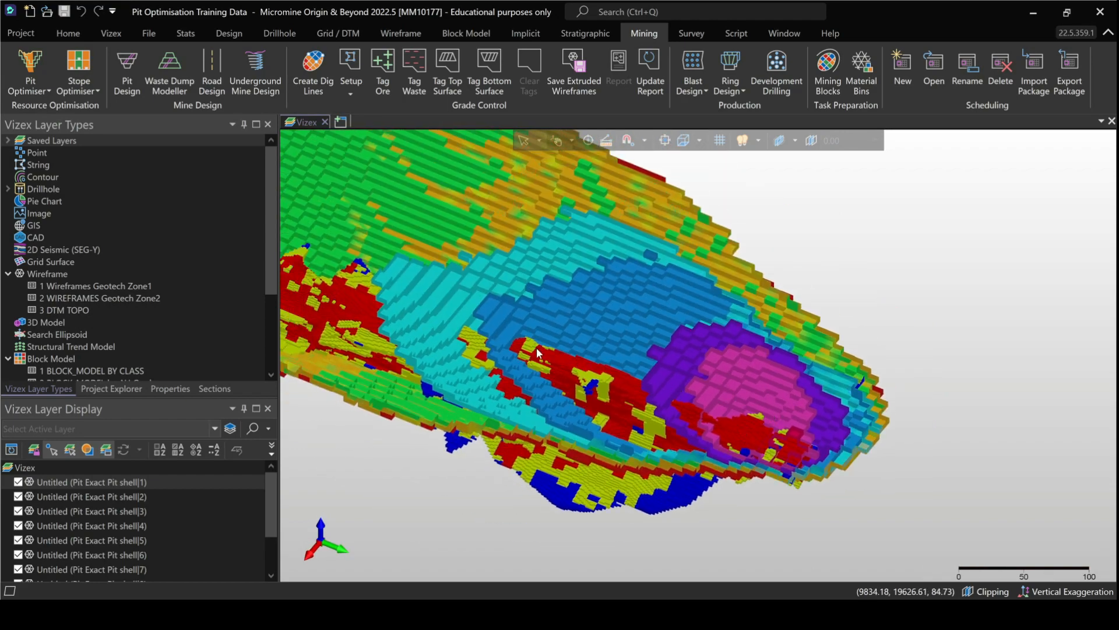
# Hide pit shells 2 through 7, keeping shells 1, 8 and 9 displayed with the block model
pyautogui.moveTo(538, 354); pyautogui.dragTo(616, 373, button='middle')
pyautogui.scroll(-2, 437, 295)
pyautogui.moveTo(510, 355); pyautogui.dragTo(804, 408, button='middle')
pyautogui.moveTo(893, 466); pyautogui.dragTo(892, 388, button='right')
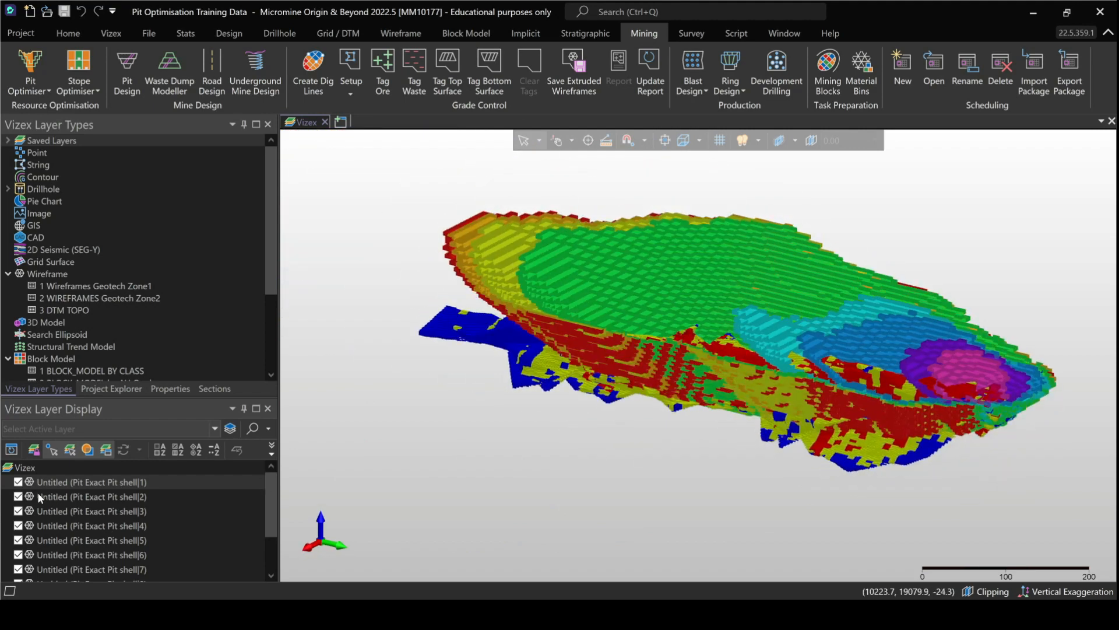
pyautogui.click(18, 497)
pyautogui.click(18, 512)
pyautogui.click(18, 525)
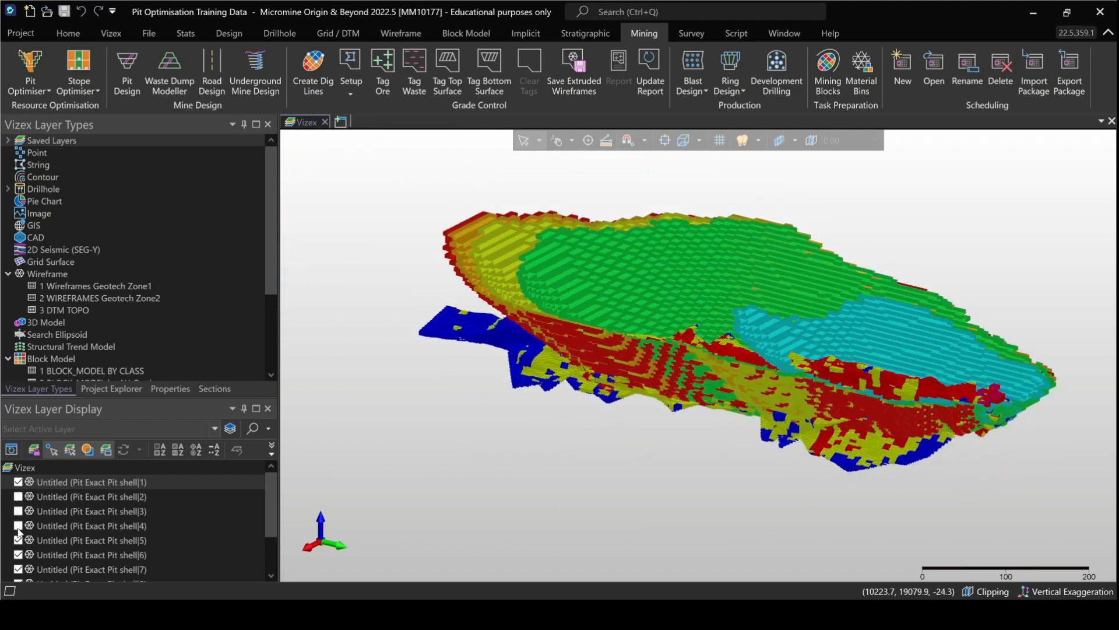
pyautogui.click(18, 540)
pyautogui.click(18, 555)
pyautogui.click(18, 570)
pyautogui.scroll(-1, 26, 564)
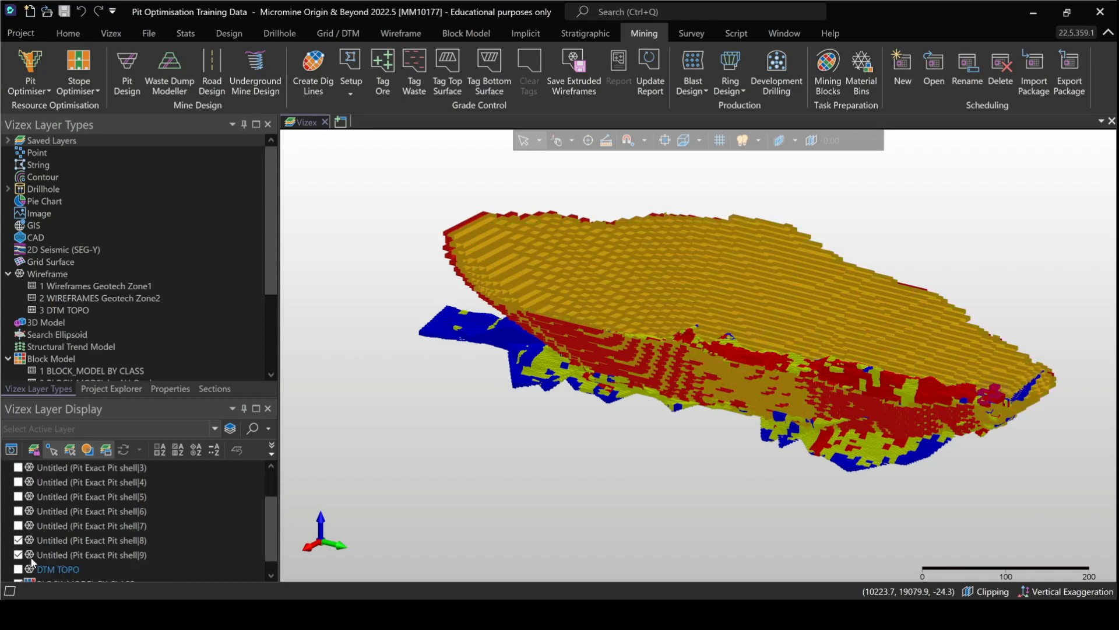
# Hide pit shell 8 and examine pit shell 9 against the block model from the side and from above
pyautogui.scroll(1, 30, 558)
pyautogui.moveTo(825, 398); pyautogui.dragTo(601, 477, button='right')
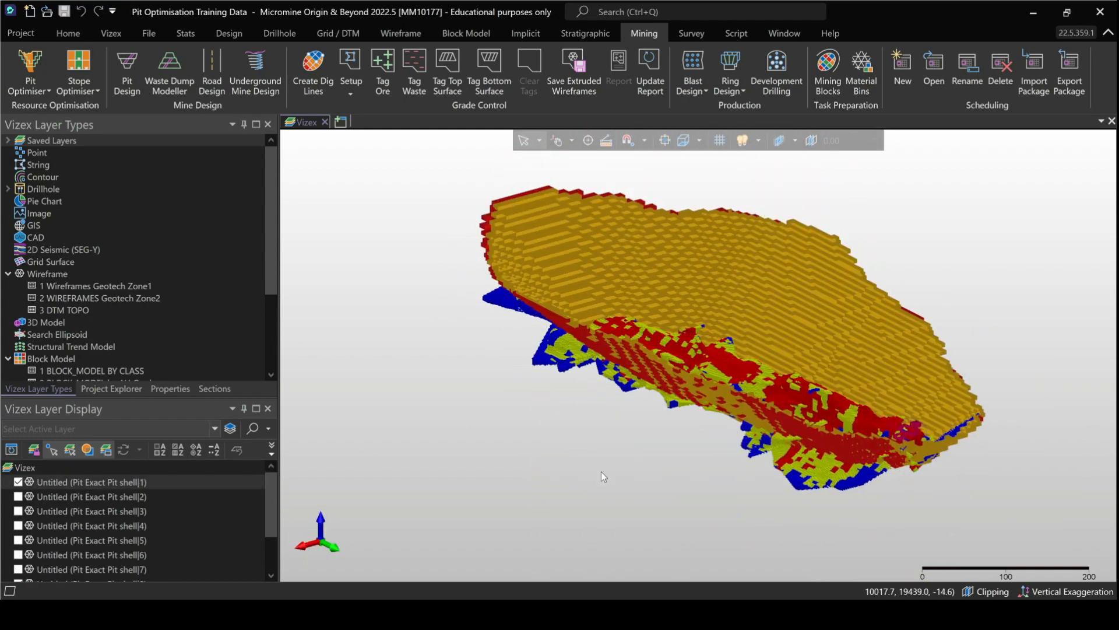
pyautogui.scroll(-1, 23, 542)
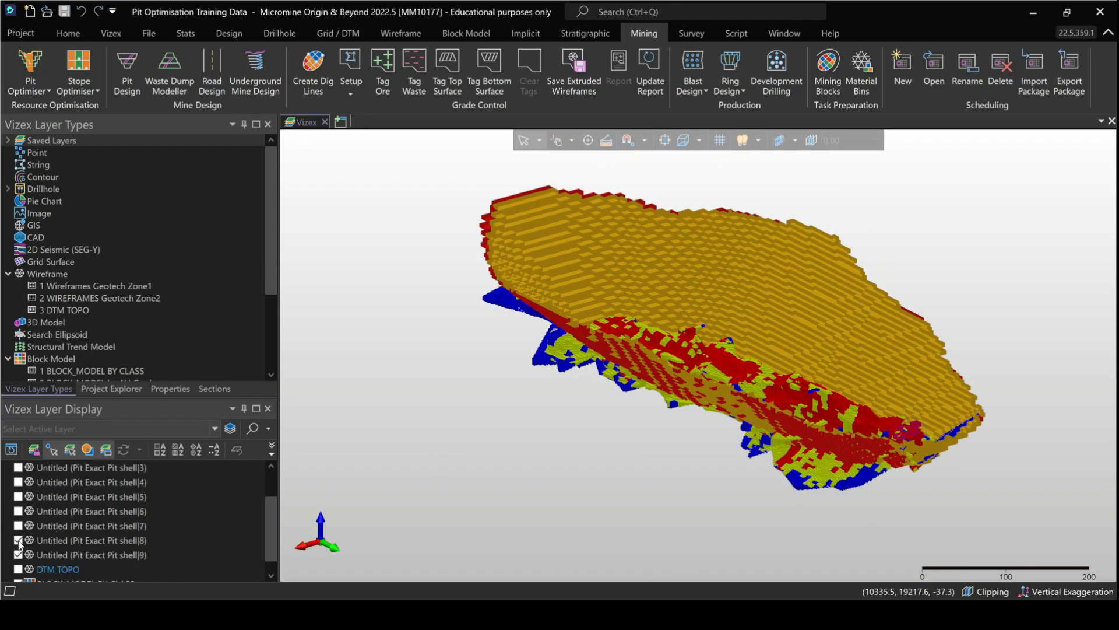
pyautogui.click(18, 540)
pyautogui.moveTo(667, 442); pyautogui.dragTo(826, 364, button='right')
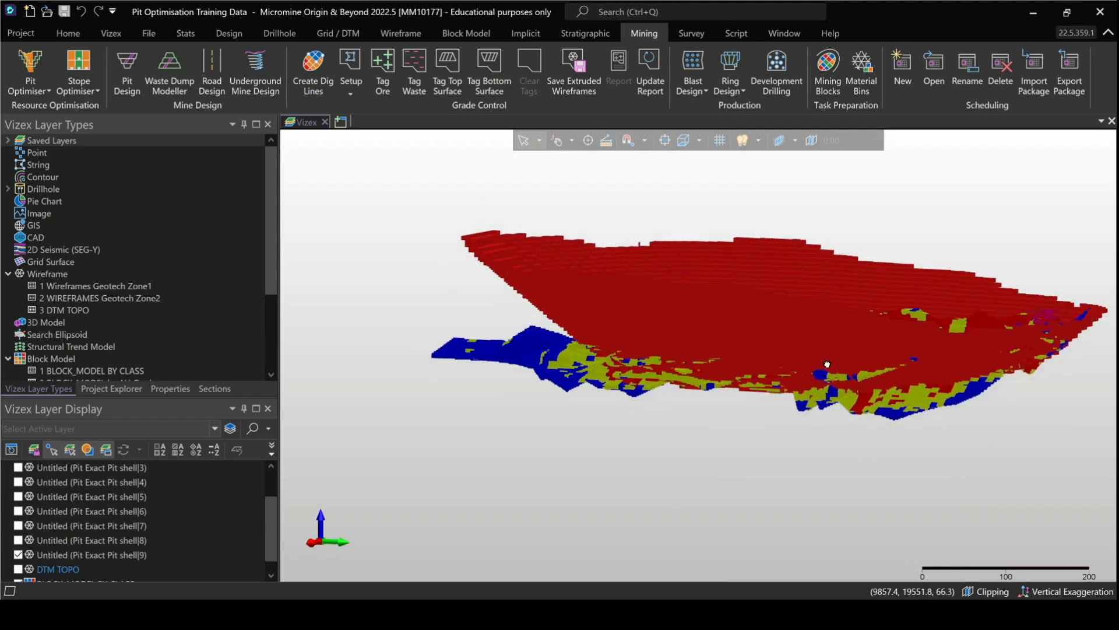
pyautogui.moveTo(827, 363); pyautogui.dragTo(852, 343, button='middle')
pyautogui.moveTo(889, 377); pyautogui.dragTo(962, 327, button='right')
pyautogui.moveTo(718, 378); pyautogui.dragTo(757, 408, button='right')
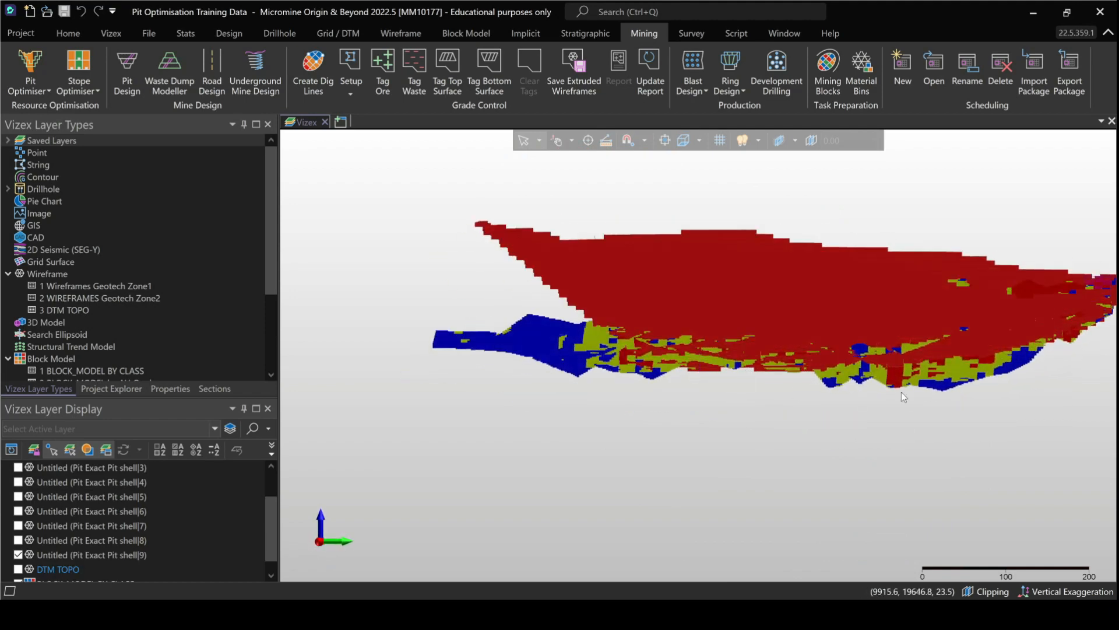
pyautogui.moveTo(945, 382); pyautogui.dragTo(852, 411, button='middle')
pyautogui.moveTo(884, 359); pyautogui.dragTo(769, 365, button='right')
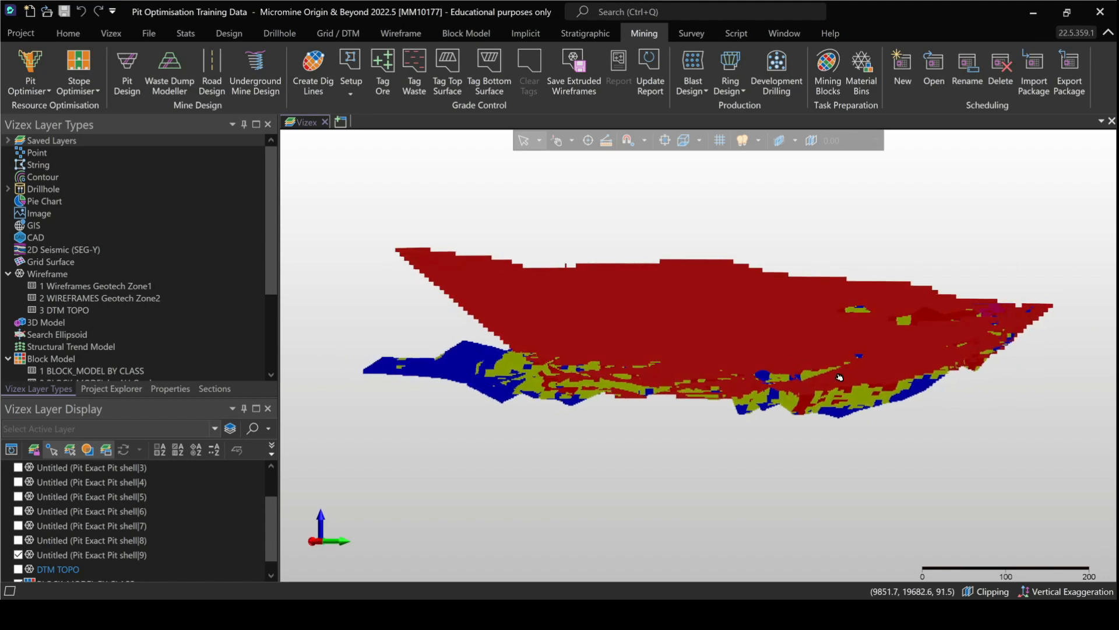
pyautogui.moveTo(839, 378); pyautogui.dragTo(688, 490, button='right')
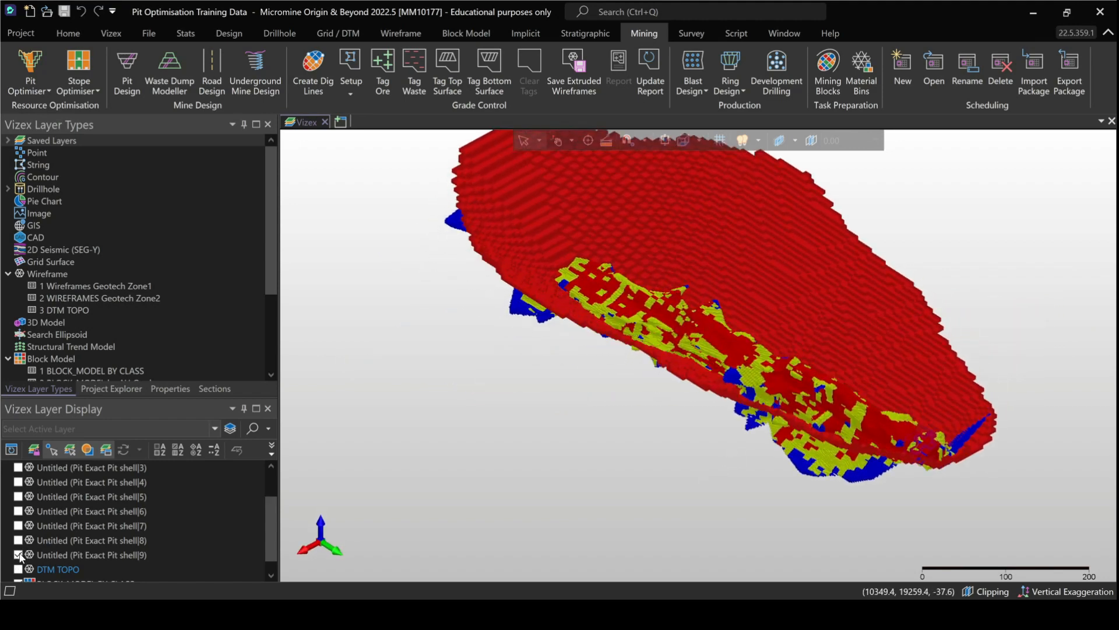
# Hide pit shell 9 and display pit shell 8 briefly to compare it with the block model
pyautogui.click(18, 555)
pyautogui.click(18, 540)
pyautogui.moveTo(775, 385); pyautogui.dragTo(700, 478, button='right')
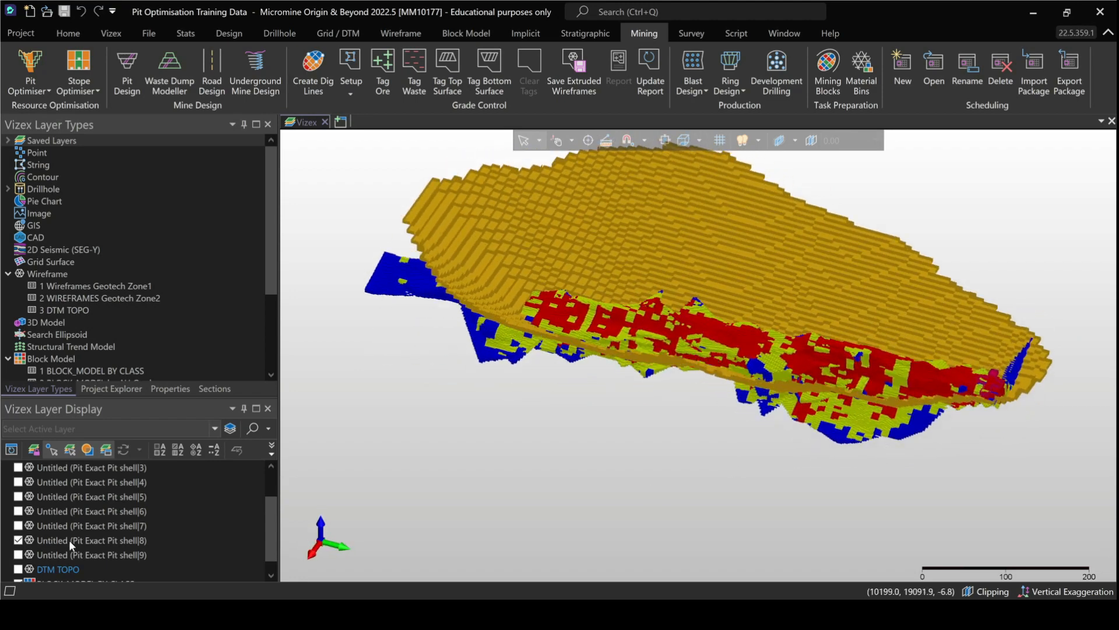
pyautogui.click(18, 540)
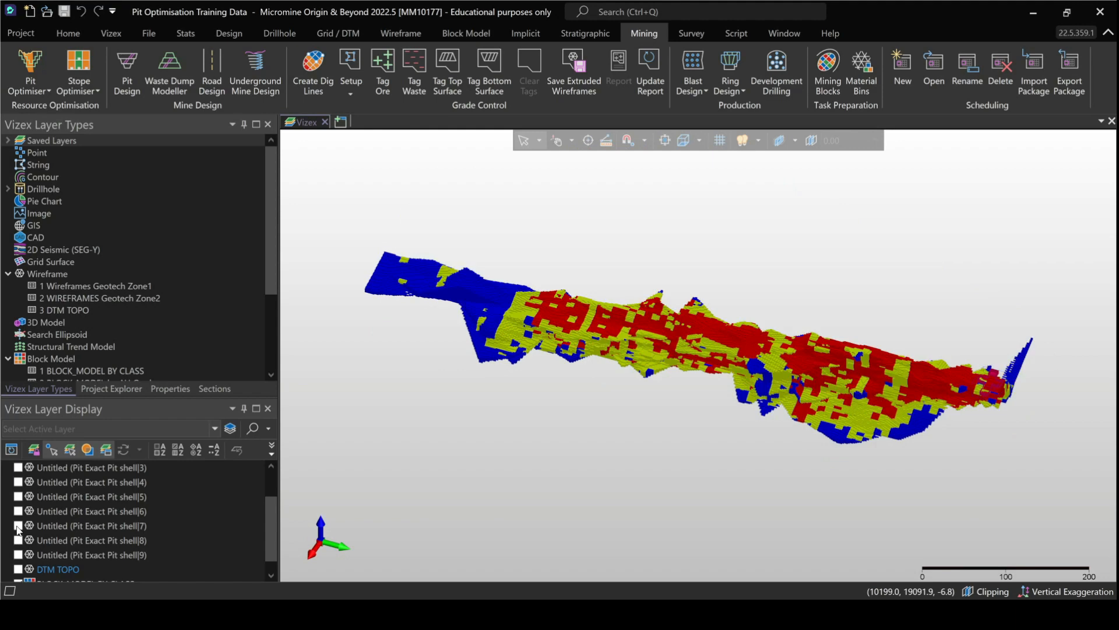
# Display pit shell 7, replace it with pit shell 6, and examine shell 6 against the block model
pyautogui.click(18, 526)
pyautogui.click(19, 512)
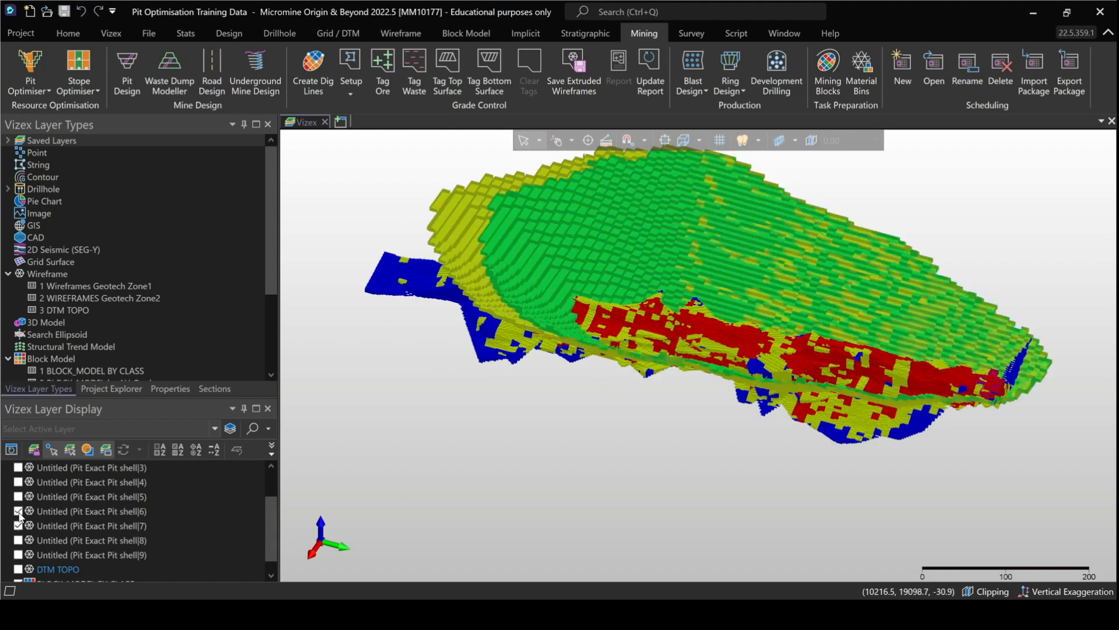
pyautogui.click(18, 525)
pyautogui.moveTo(655, 439); pyautogui.dragTo(650, 358, button='right')
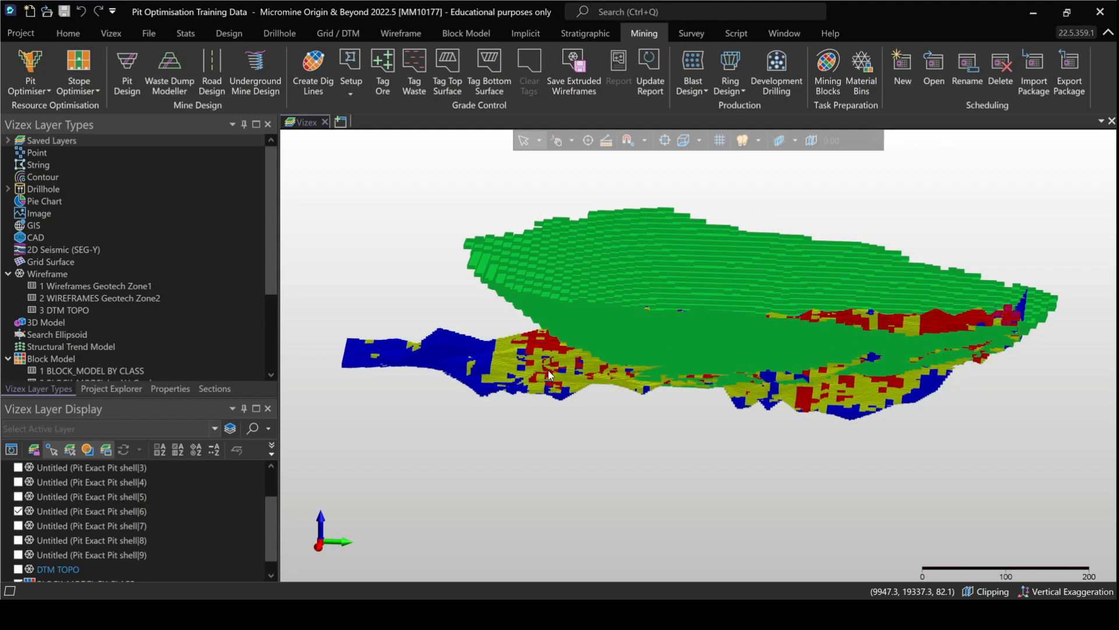
pyautogui.moveTo(550, 374)
pyautogui.moveTo(724, 411); pyautogui.dragTo(669, 495, button='right')
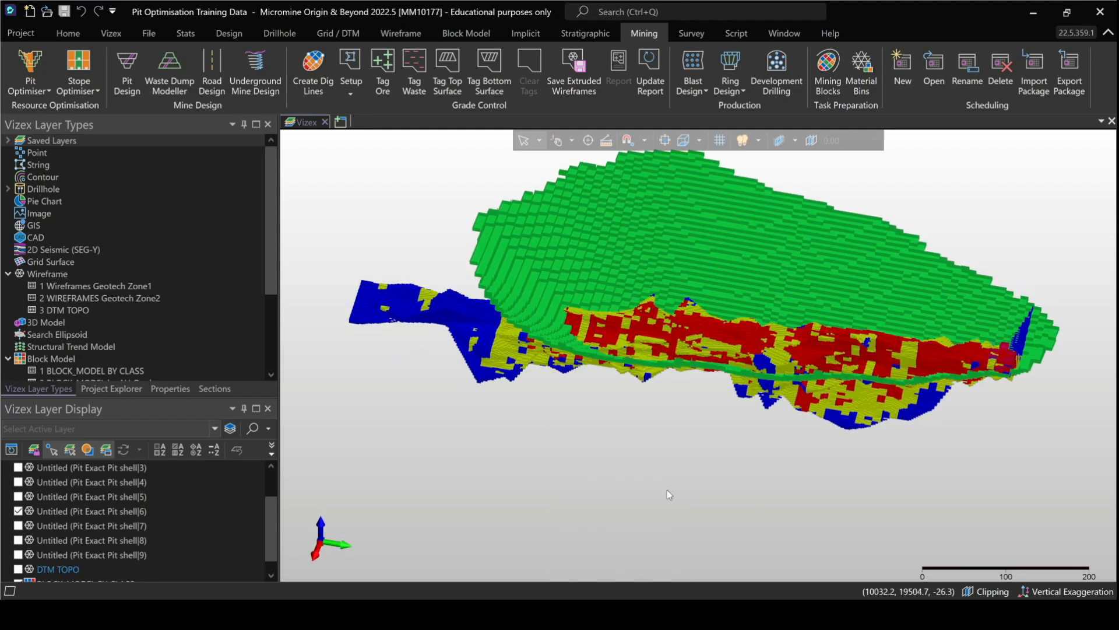
# Replace pit shell 6 with pit shell 5 and examine shell 5 around the block model from several angles
pyautogui.click(18, 496)
pyautogui.click(19, 511)
pyautogui.moveTo(1002, 443); pyautogui.dragTo(705, 440, button='right')
pyautogui.scroll(2, 874, 417)
pyautogui.moveTo(874, 417); pyautogui.dragTo(750, 353, button='right')
pyautogui.scroll(-2, 749, 364)
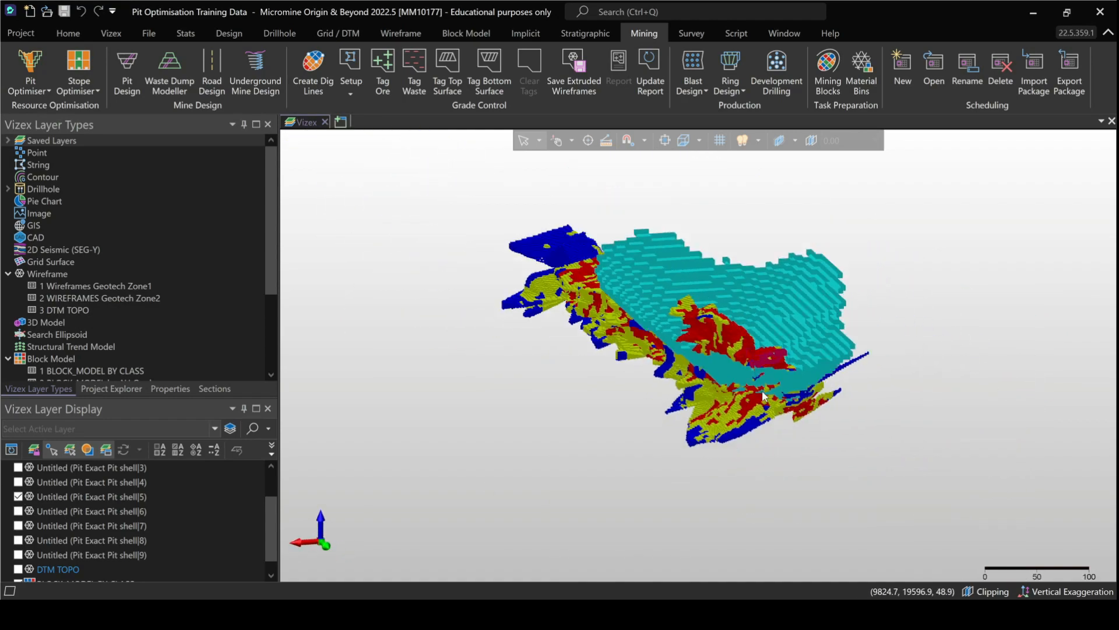
pyautogui.moveTo(799, 399); pyautogui.dragTo(938, 334, button='right')
pyautogui.moveTo(918, 249); pyautogui.dragTo(709, 321, button='right')
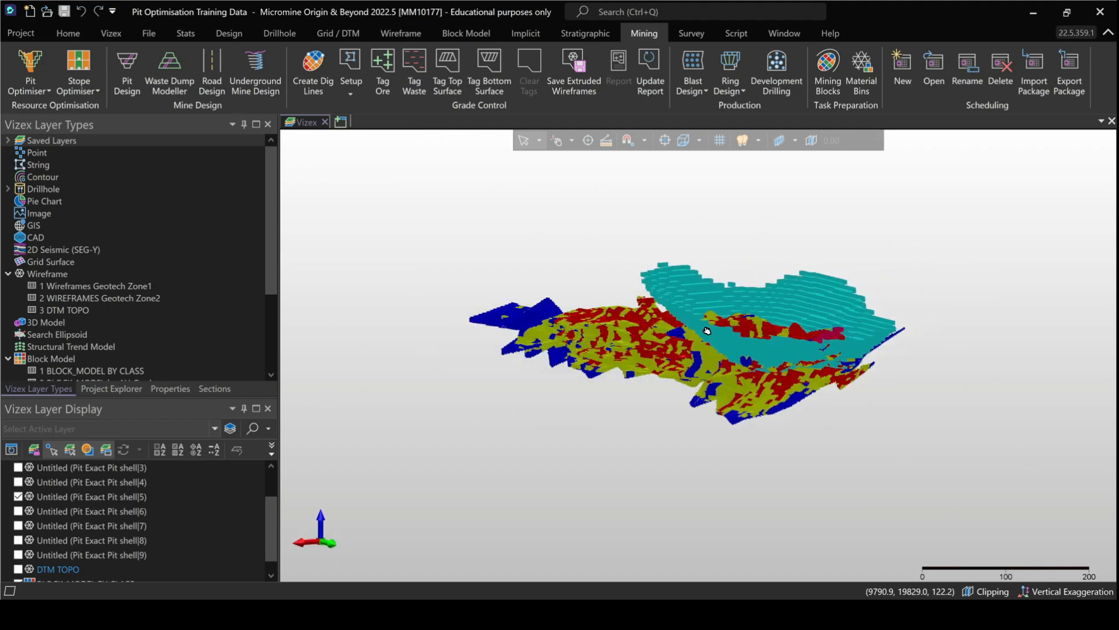
pyautogui.moveTo(811, 360); pyautogui.dragTo(652, 396, button='right')
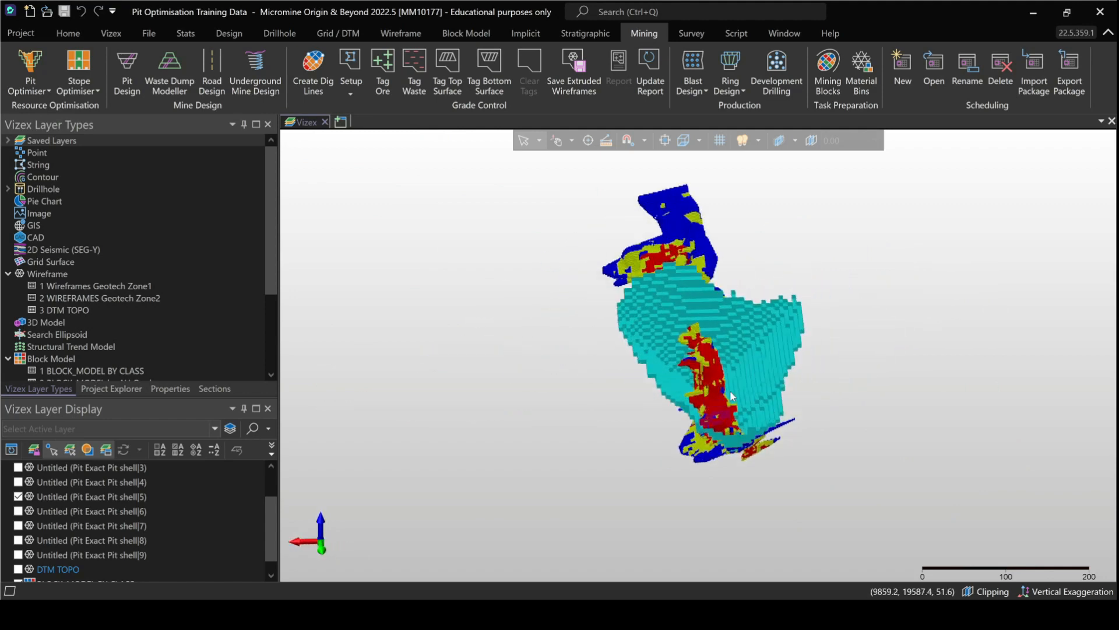
# Select pit shell 5 in the 3D view and read through its attributes, from grades to total cost and revenue
pyautogui.moveTo(740, 391); pyautogui.dragTo(699, 384, button='middle')
pyautogui.moveTo(700, 391); pyautogui.dragTo(732, 360, button='right')
pyautogui.moveTo(732, 361); pyautogui.dragTo(781, 345, button='middle')
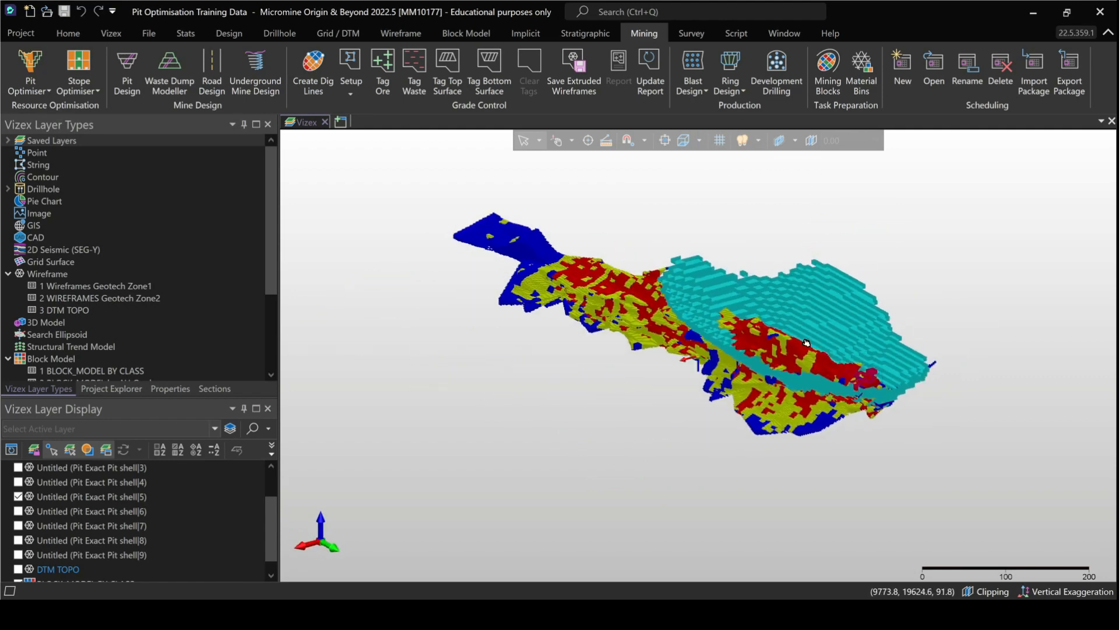
pyautogui.moveTo(800, 345); pyautogui.dragTo(784, 342, button='right')
pyautogui.click(809, 320)
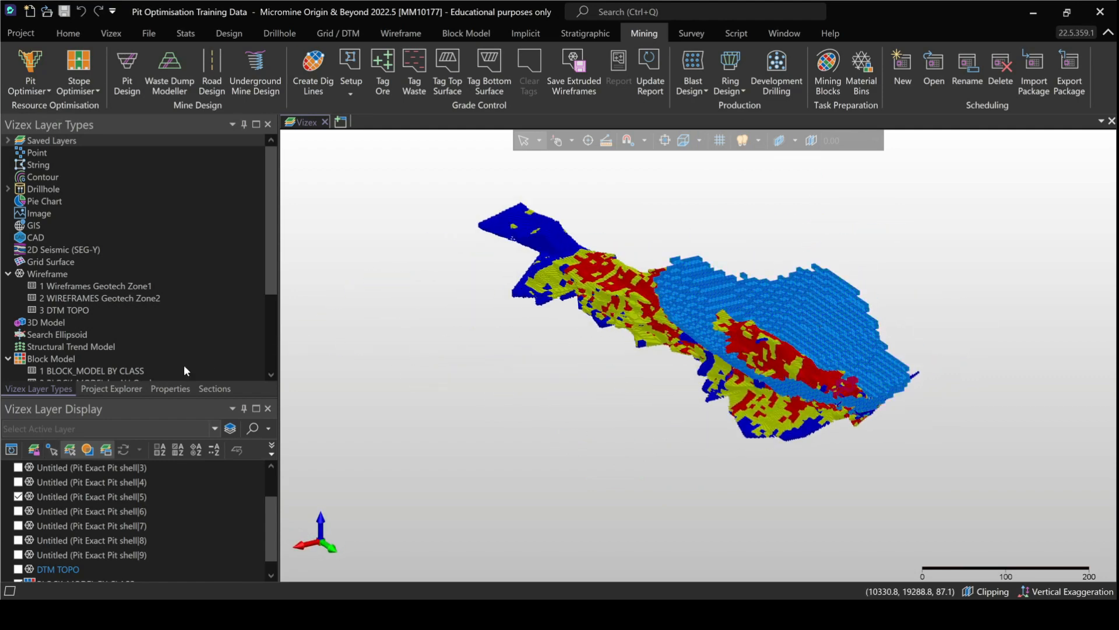
pyautogui.click(169, 388)
pyautogui.scroll(-2, 102, 274)
pyautogui.scroll(-7, 89, 288)
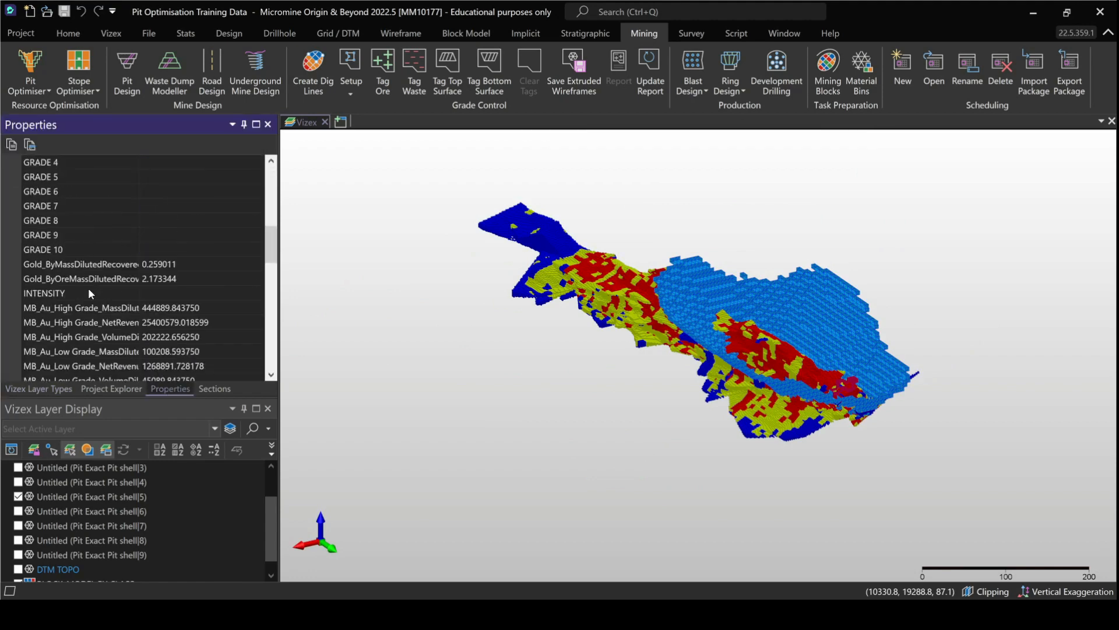
pyautogui.scroll(-8, 98, 287)
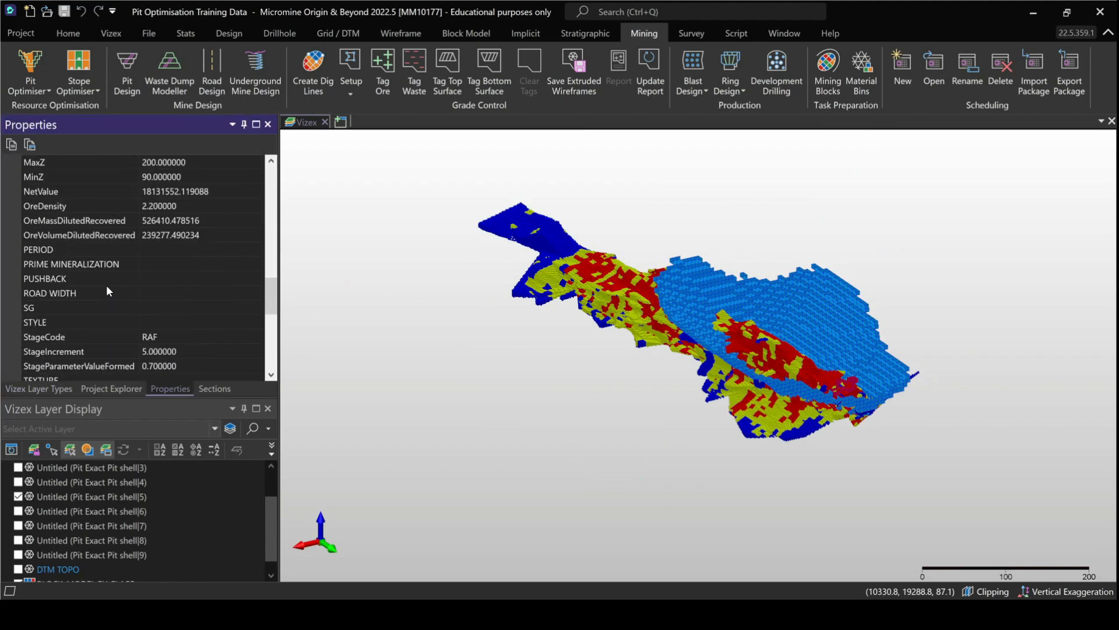
pyautogui.scroll(-3, 104, 287)
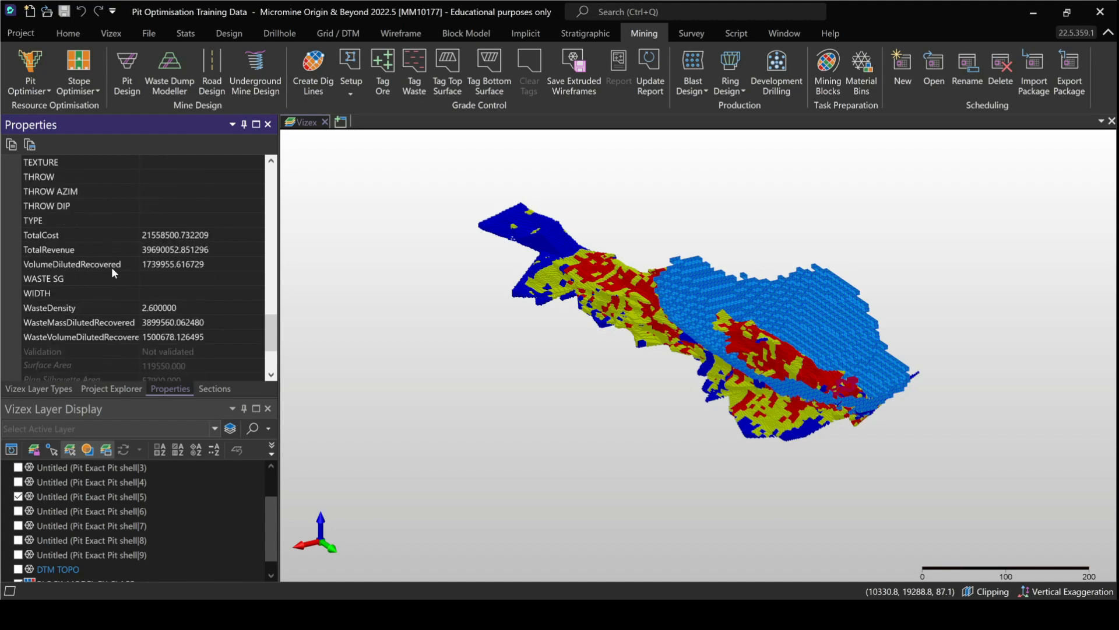
# Review pit shell 5's stage, net value, ore mass and material bin attributes once more
pyautogui.scroll(4, 146, 290)
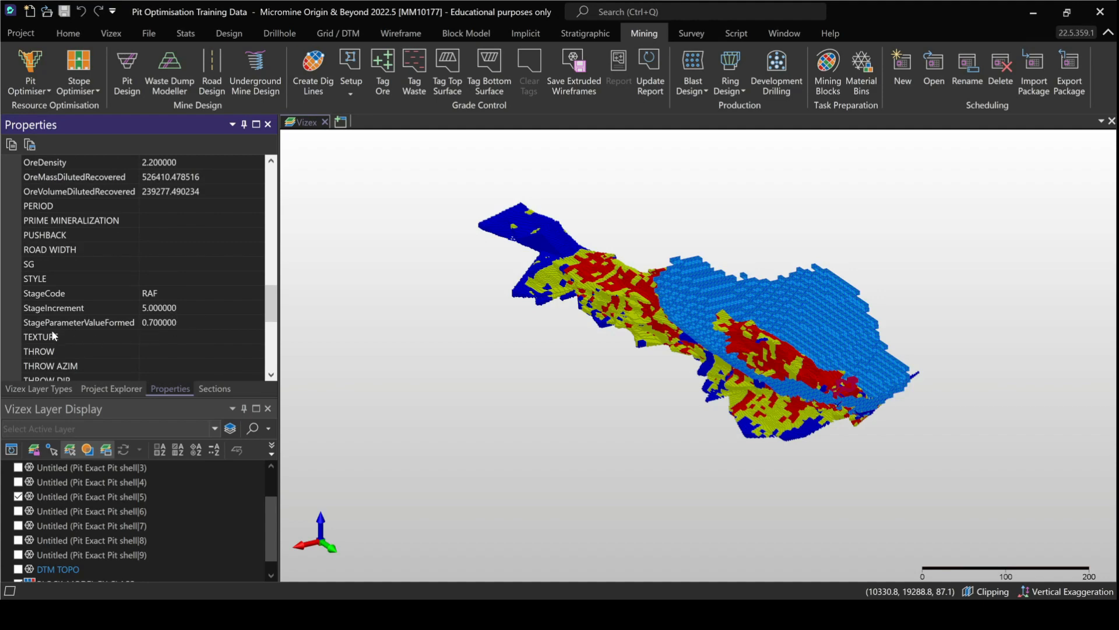
pyautogui.scroll(7, 175, 318)
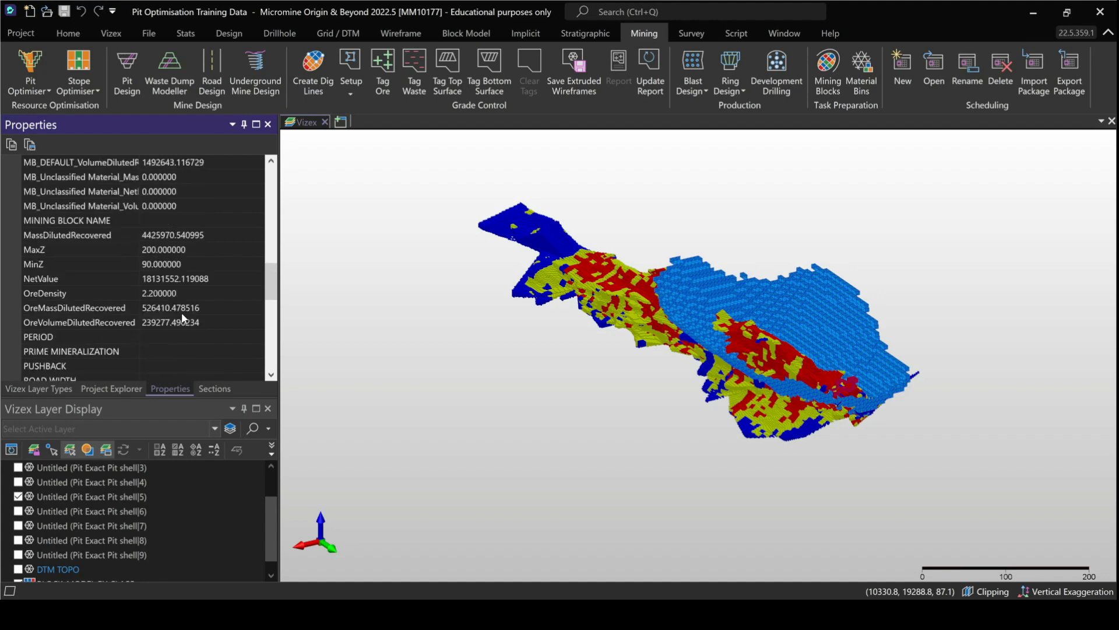
pyautogui.scroll(-12, 175, 257)
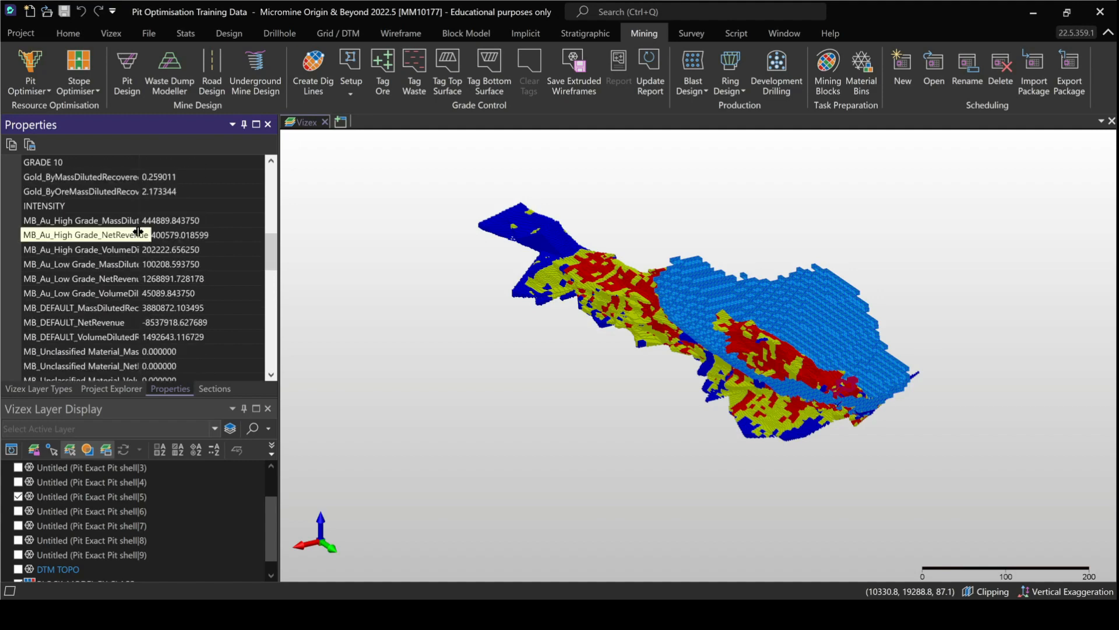
pyautogui.scroll(-1, 190, 278)
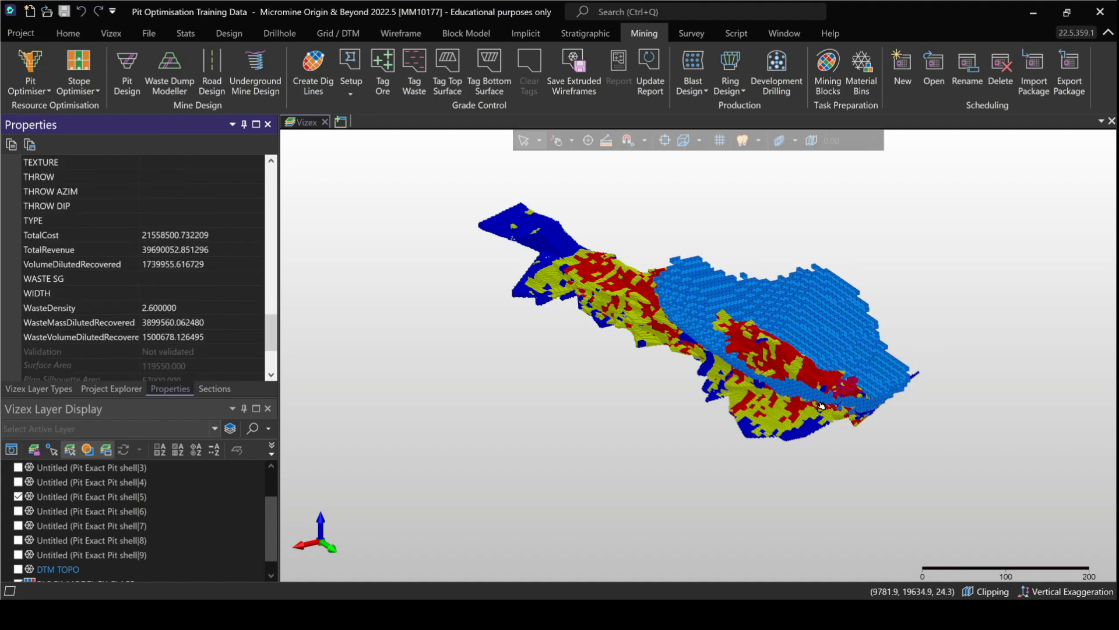
# Deselect pit shell 5 and compare it with the block model end-on and from the side
pyautogui.moveTo(753, 428); pyautogui.dragTo(630, 442, button='right')
pyautogui.scroll(2, 676, 431)
pyautogui.moveTo(710, 403); pyautogui.dragTo(661, 398, button='middle')
pyautogui.click(661, 403)
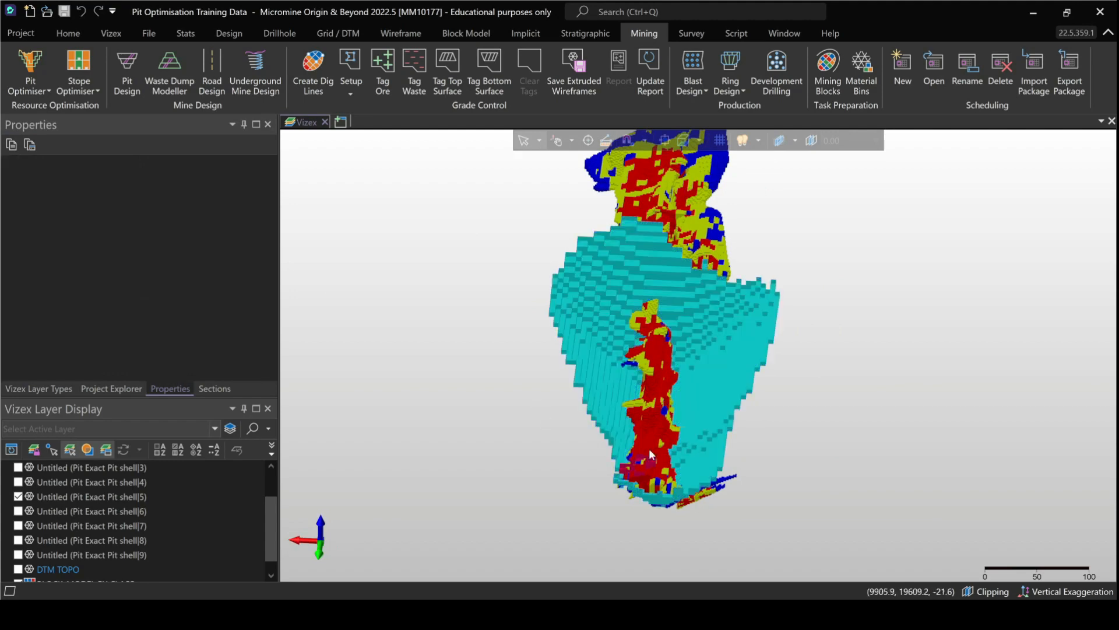
pyautogui.moveTo(712, 470); pyautogui.dragTo(895, 357, button='right')
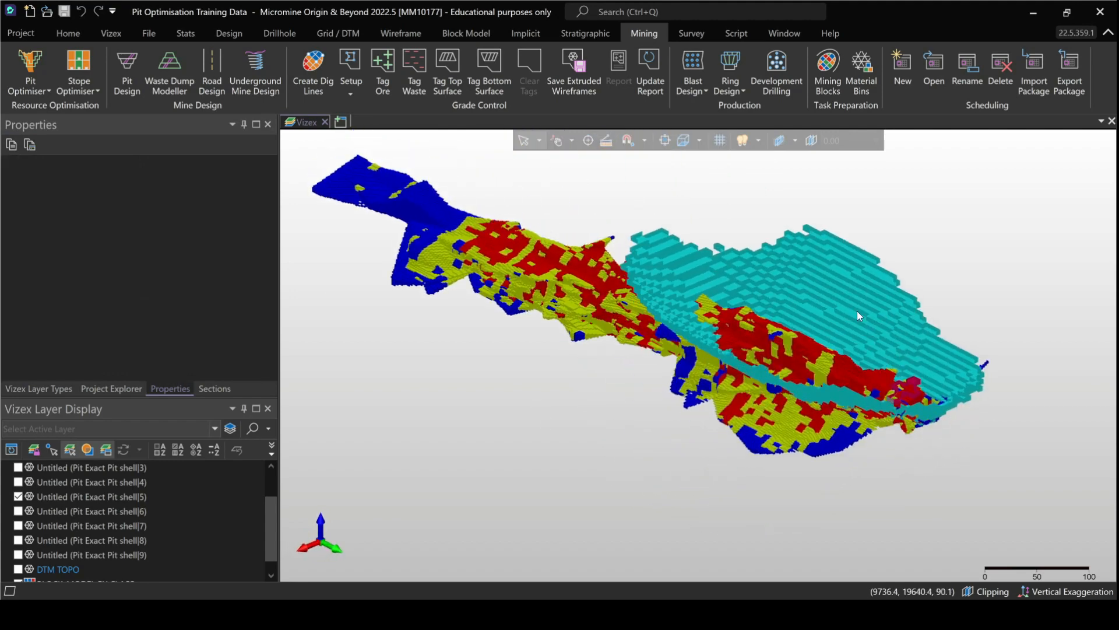
pyautogui.click(819, 316)
pyautogui.click(835, 321)
# Open the input file of the BLOCK_MODEL BY CLASS layer, inspect its extraction, Op Value and stage columns, and close the file
pyautogui.scroll(-1, 100, 554)
pyautogui.rightClick(75, 569)
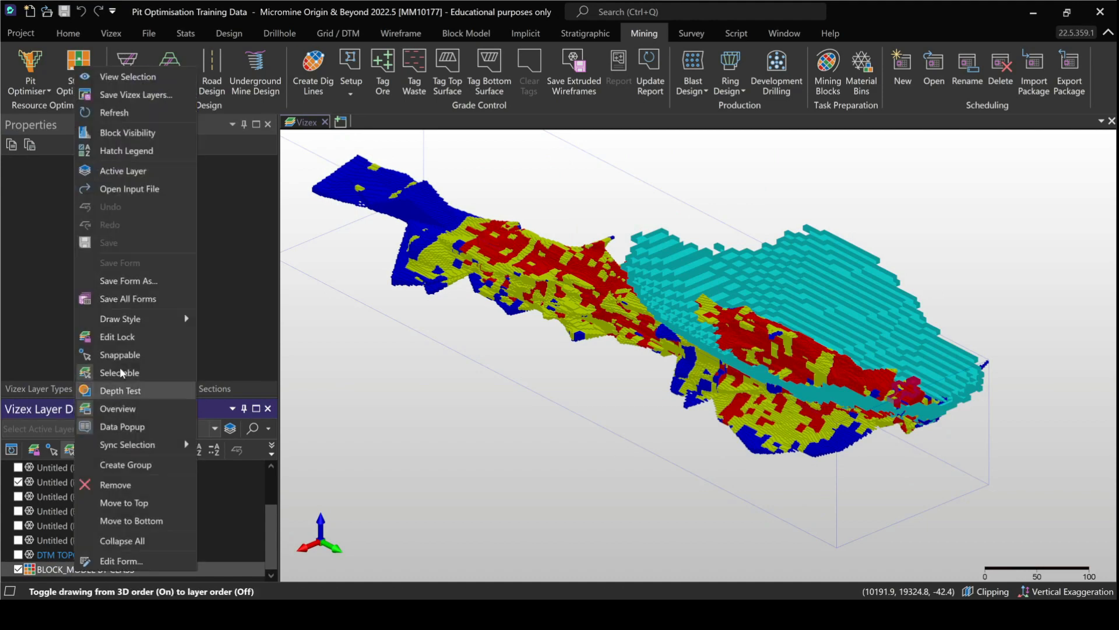
pyautogui.click(123, 192)
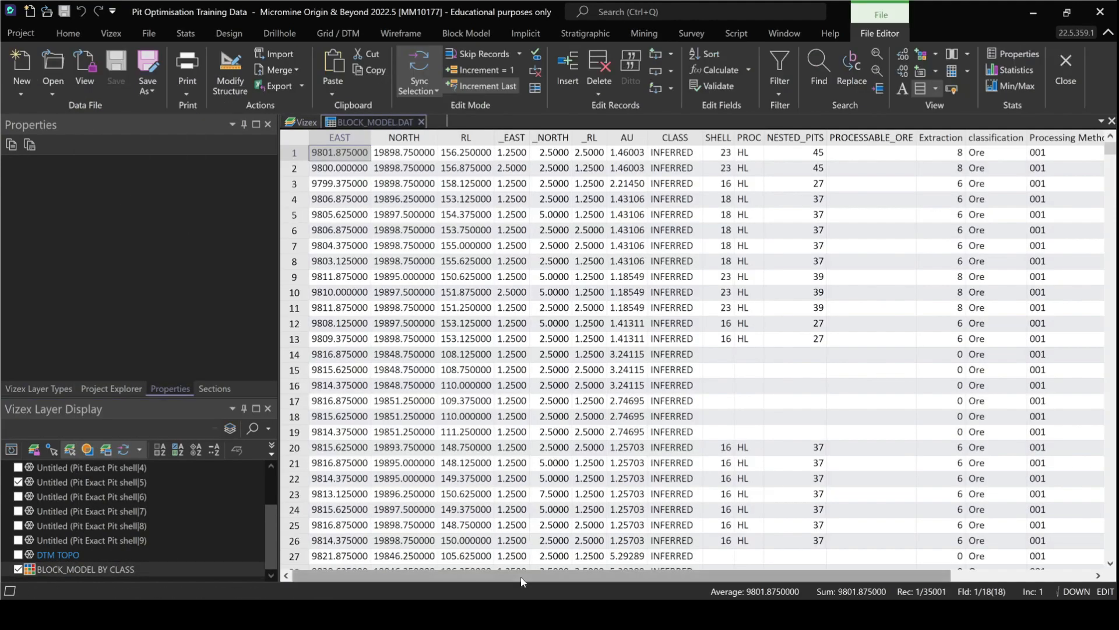
pyautogui.moveTo(523, 576); pyautogui.dragTo(781, 586)
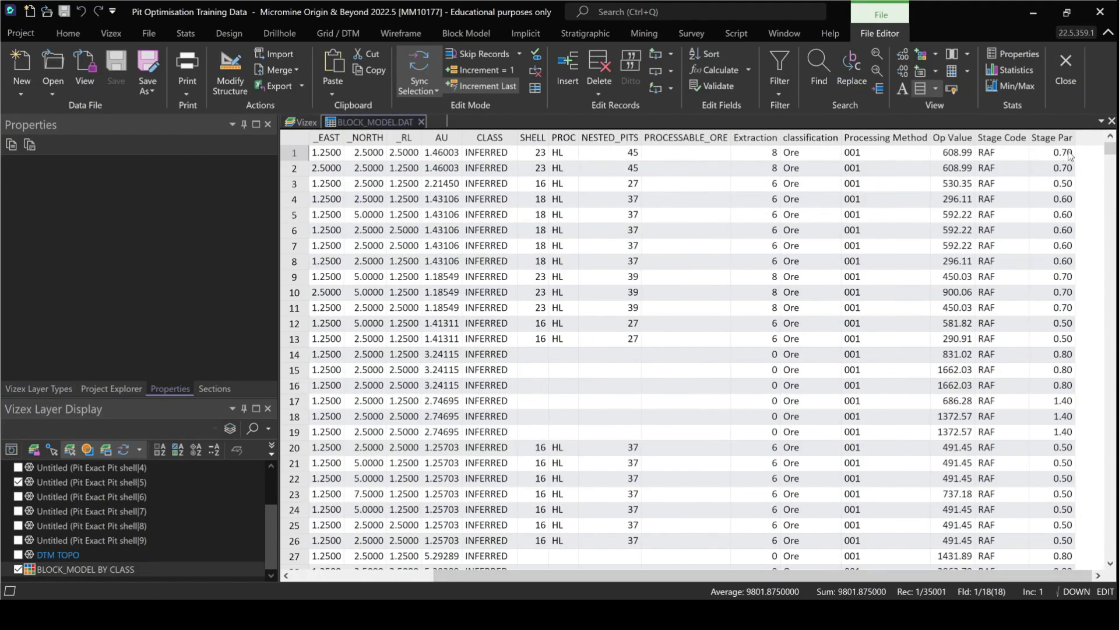
pyautogui.moveTo(696, 582); pyautogui.dragTo(558, 585)
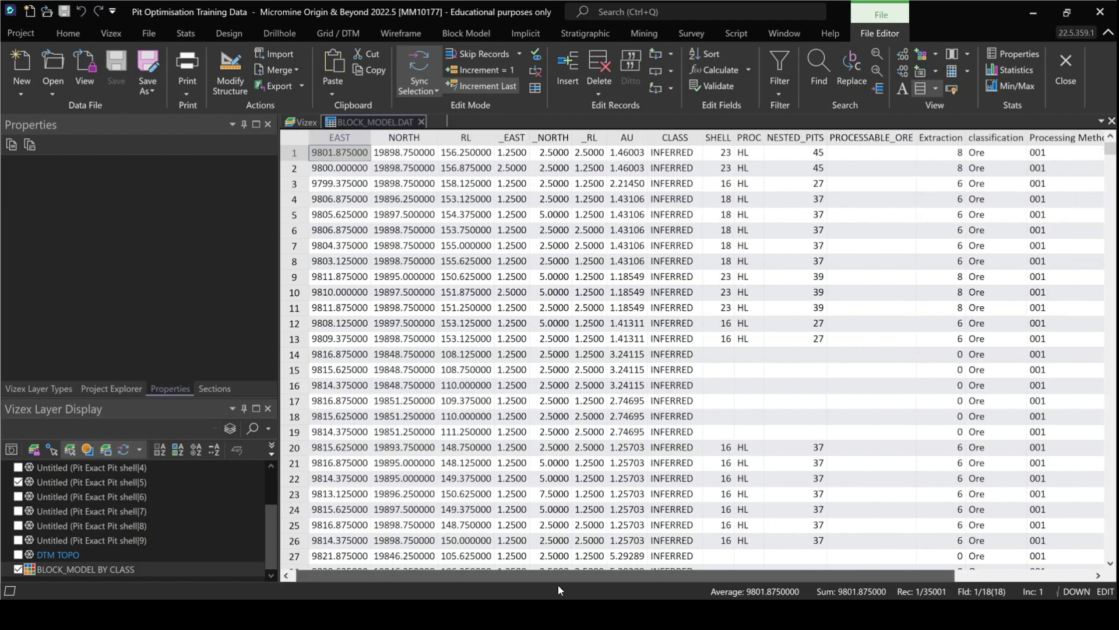
pyautogui.click(421, 122)
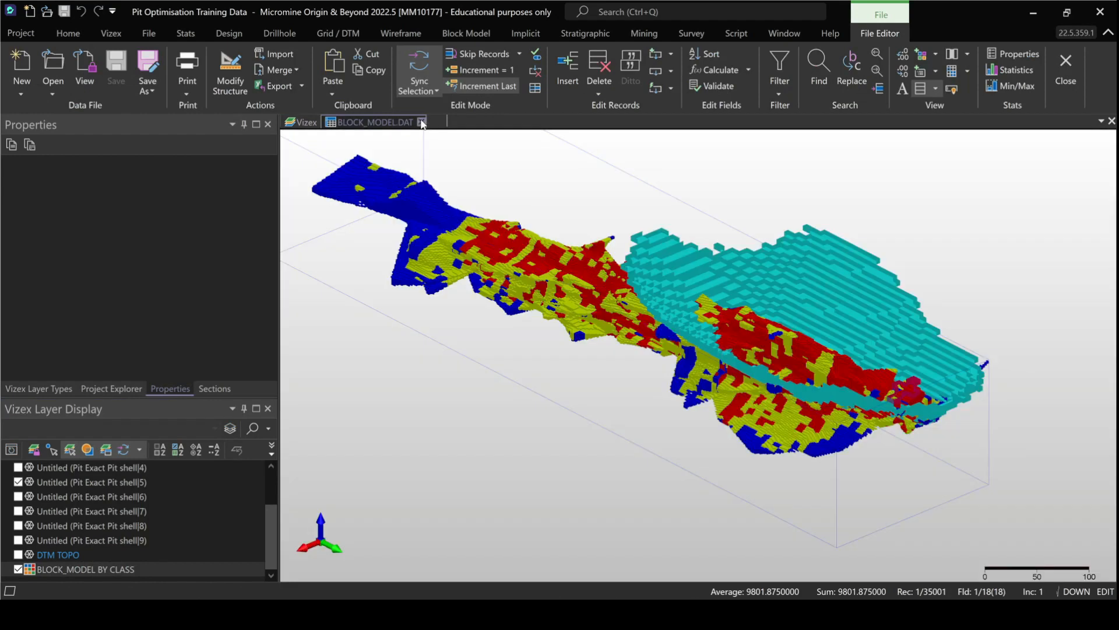
pyautogui.moveTo(885, 387); pyautogui.dragTo(767, 359, button='right')
pyautogui.scroll(-2, 716, 367)
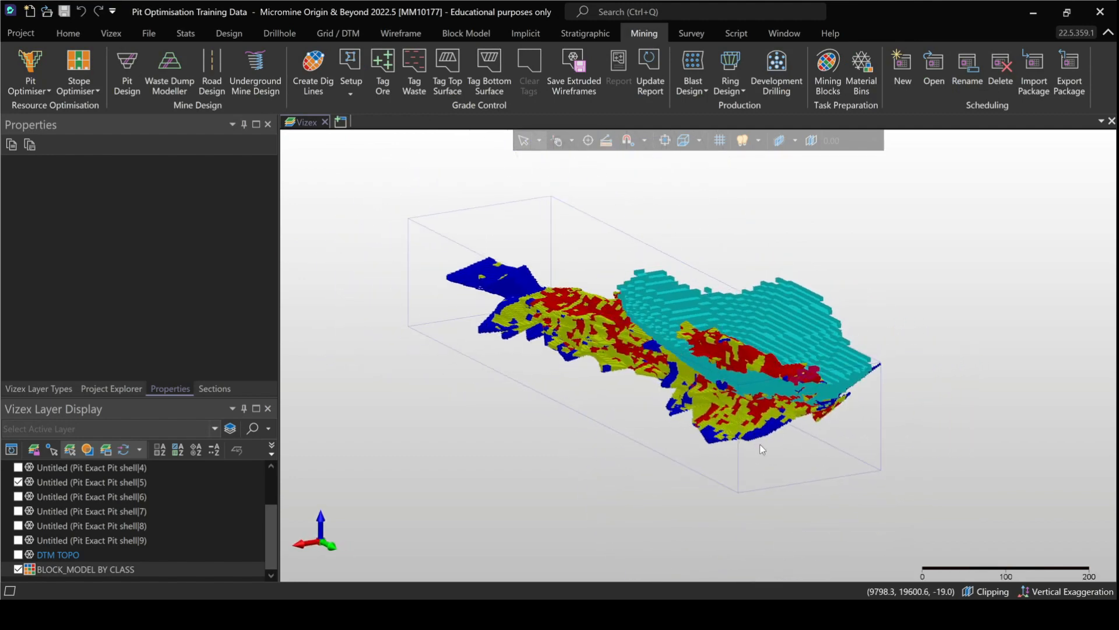
pyautogui.scroll(2, 766, 361)
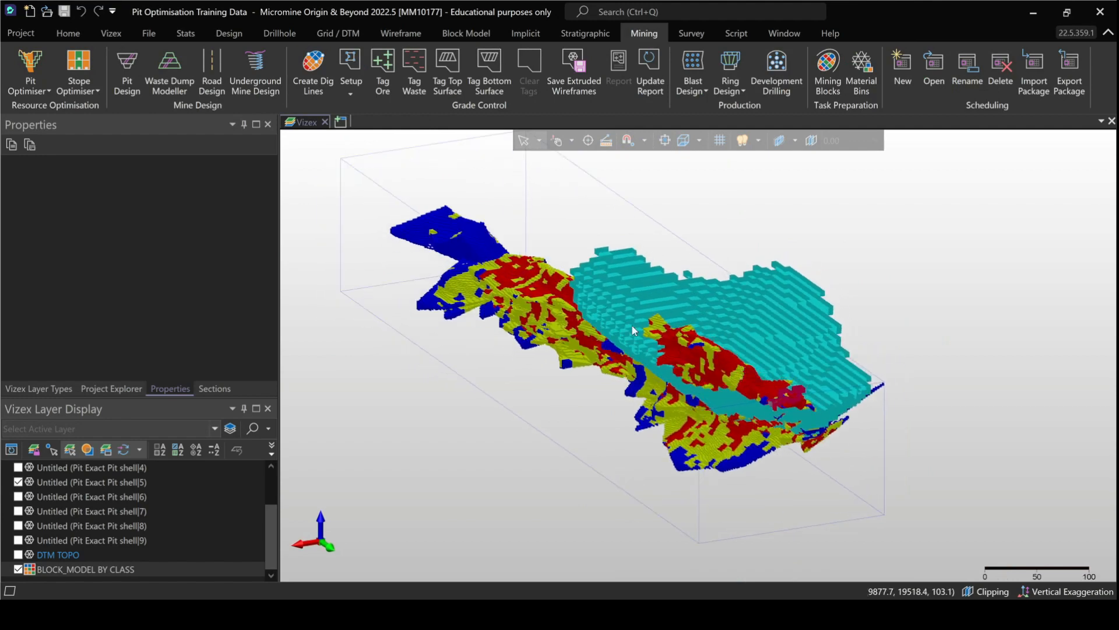
pyautogui.click(40, 84)
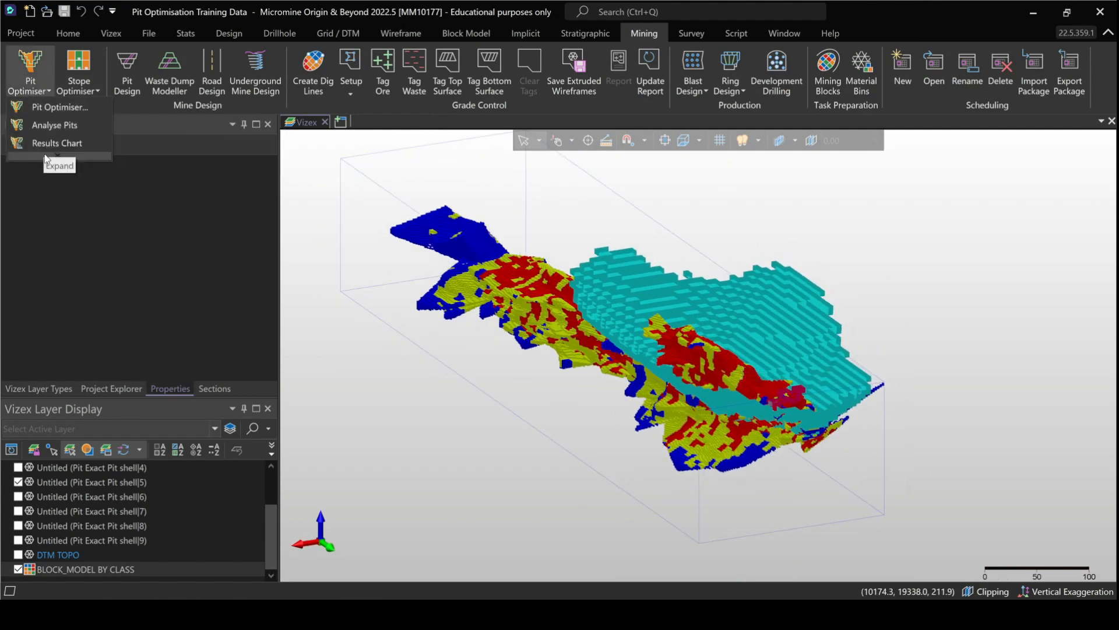
pyautogui.moveTo(57, 164)
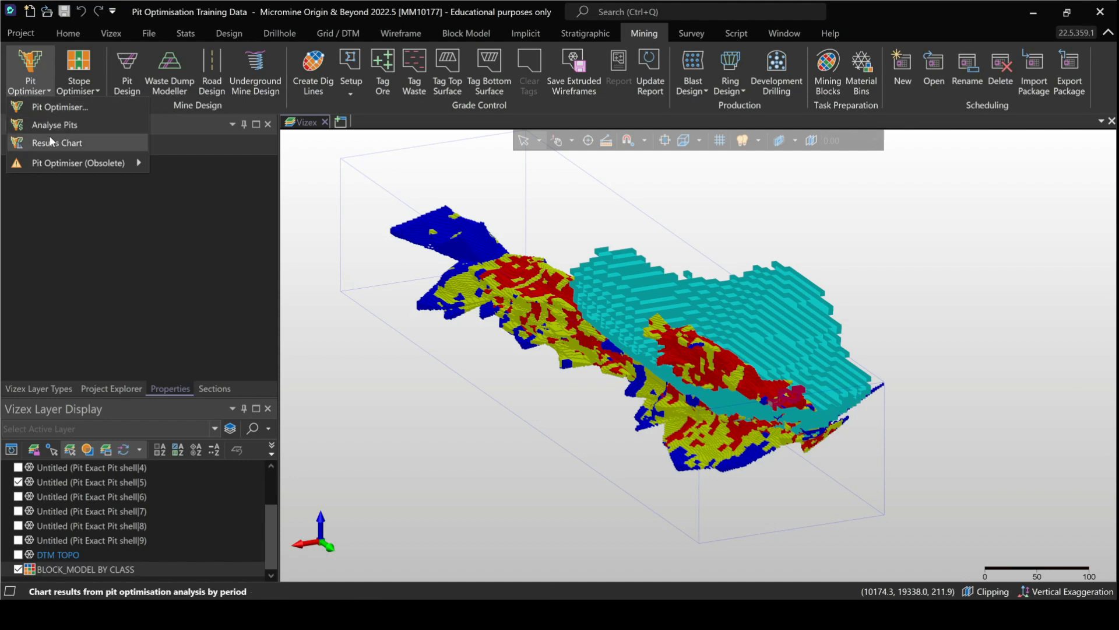
pyautogui.click(47, 87)
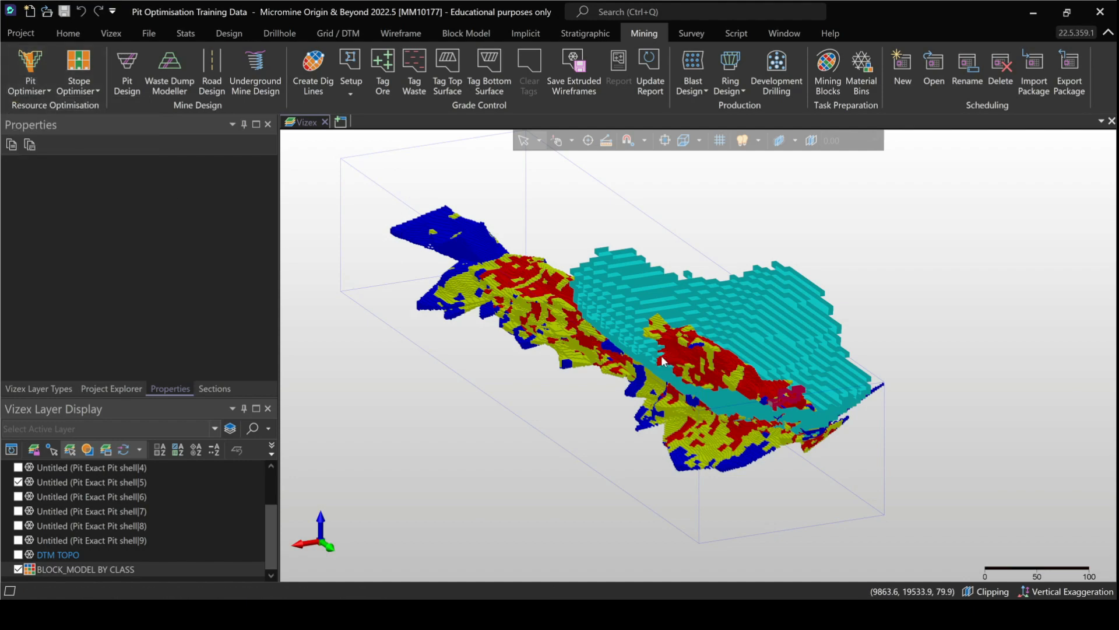
# Examine how pit shell 5 encloses the block model's ore, viewing the shell's attribute summary and both from several angles
pyautogui.moveTo(663, 361)
pyautogui.moveTo(742, 383)
pyautogui.mouseDown(button='middle')
pyautogui.moveTo(588, 380)
pyautogui.moveTo(885, 379)
pyautogui.mouseUp(button='middle')
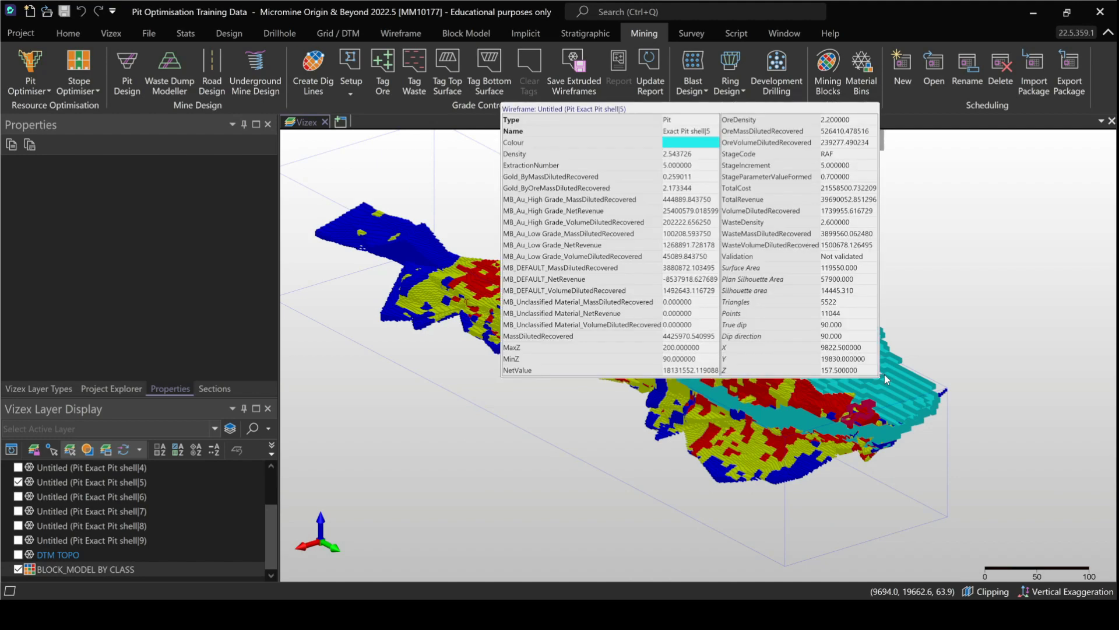
pyautogui.moveTo(885, 378); pyautogui.dragTo(709, 390, button='middle')
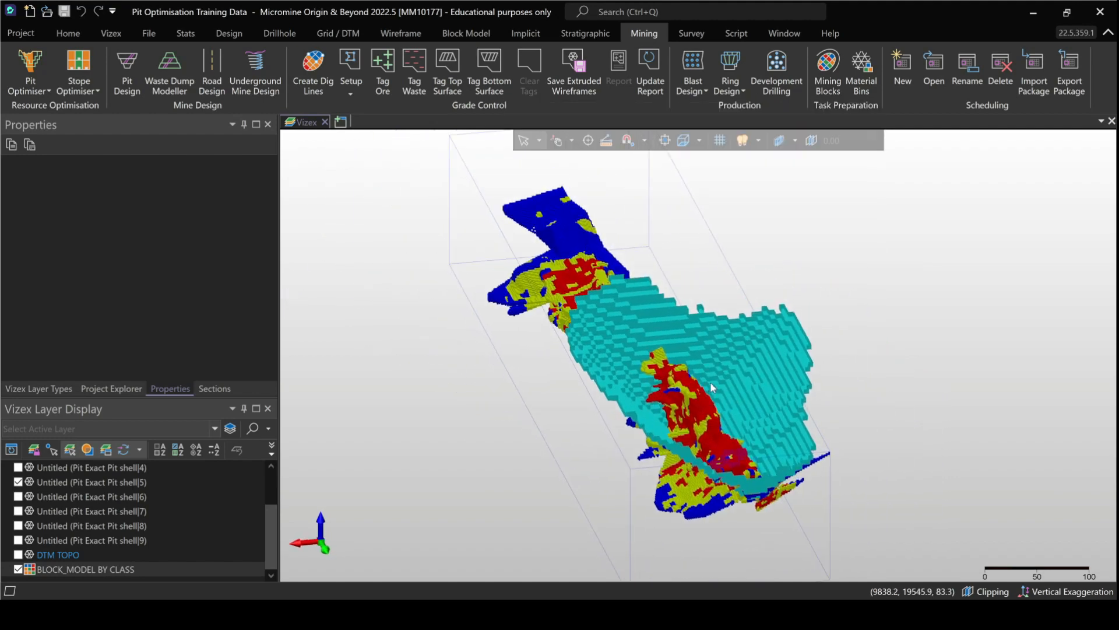
pyautogui.moveTo(712, 386)
pyautogui.scroll(-2, 694, 396)
pyautogui.moveTo(704, 425); pyautogui.dragTo(974, 417)
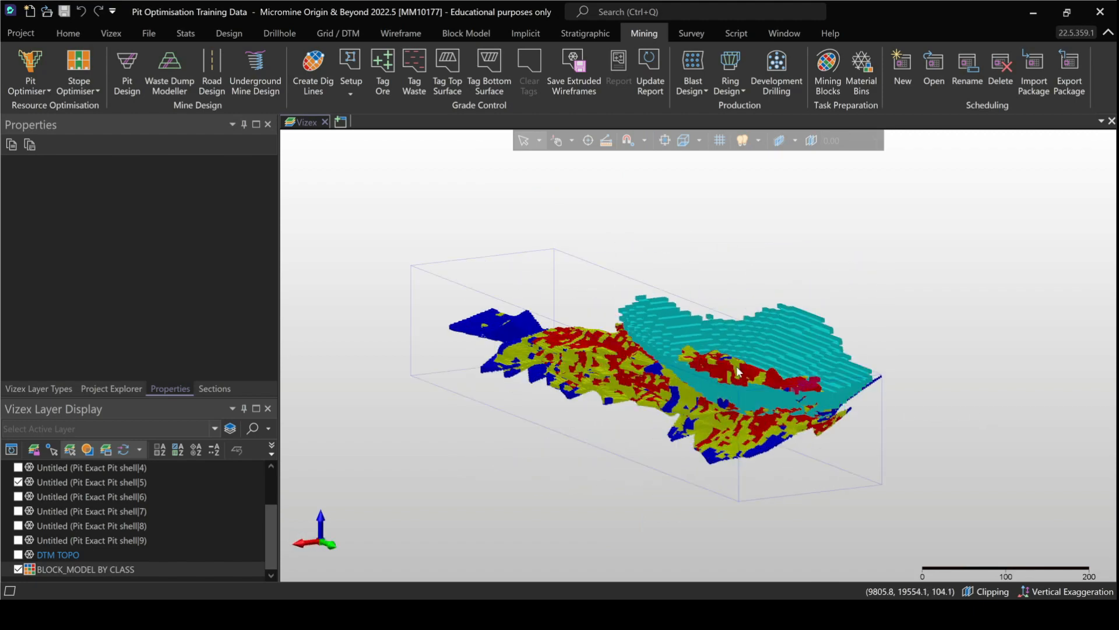
pyautogui.scroll(2, 748, 380)
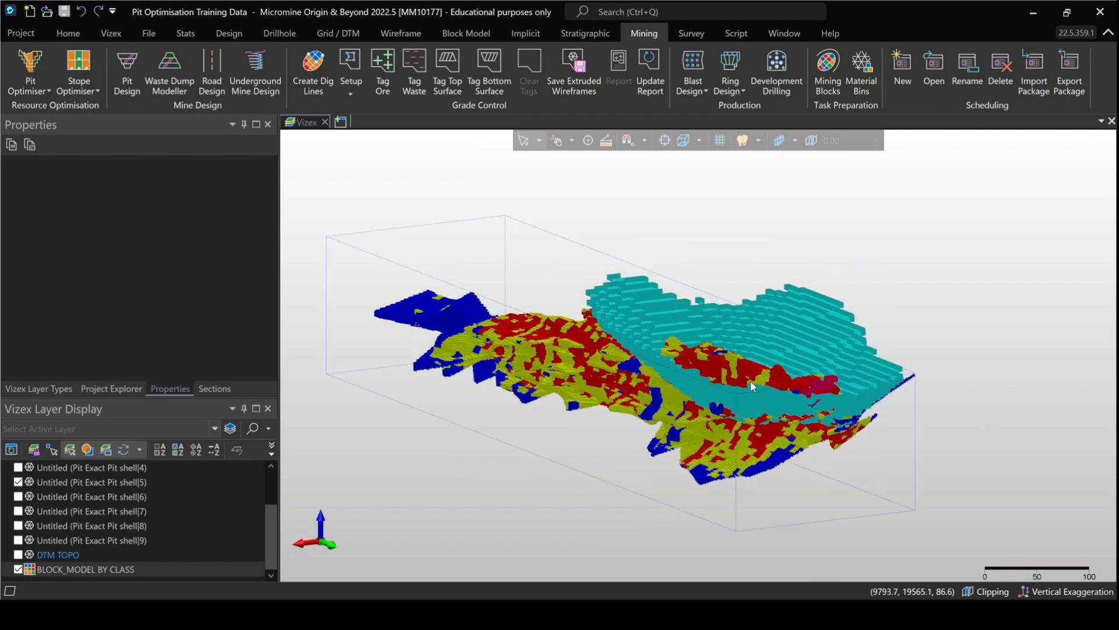
pyautogui.moveTo(758, 380); pyautogui.dragTo(745, 389, button='middle')
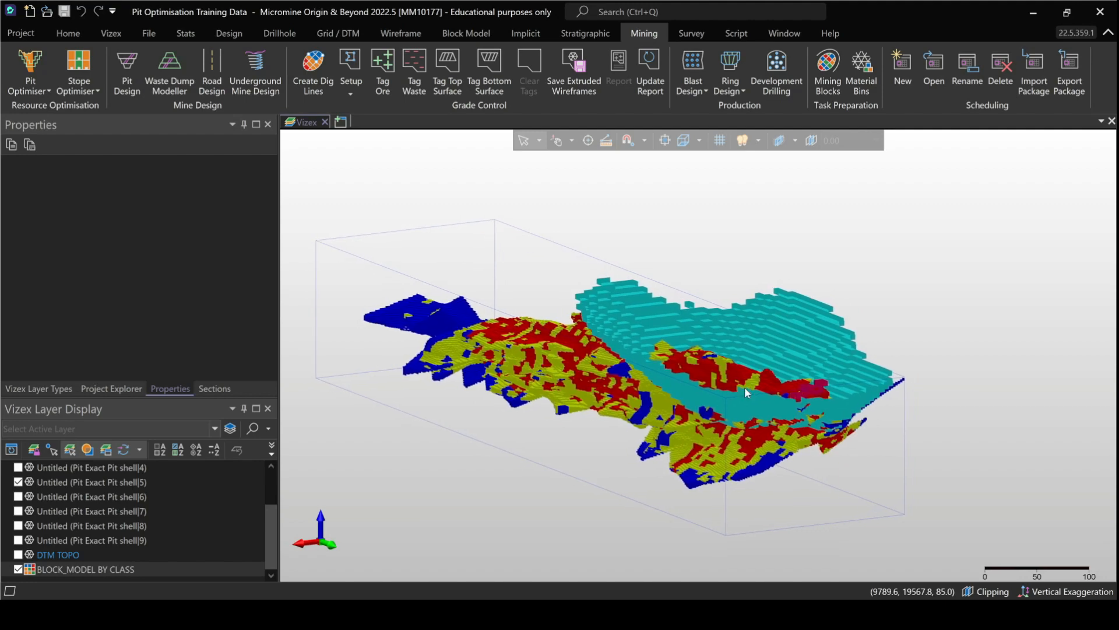
pyautogui.moveTo(746, 392)
pyautogui.moveTo(770, 399); pyautogui.dragTo(792, 351, button='middle')
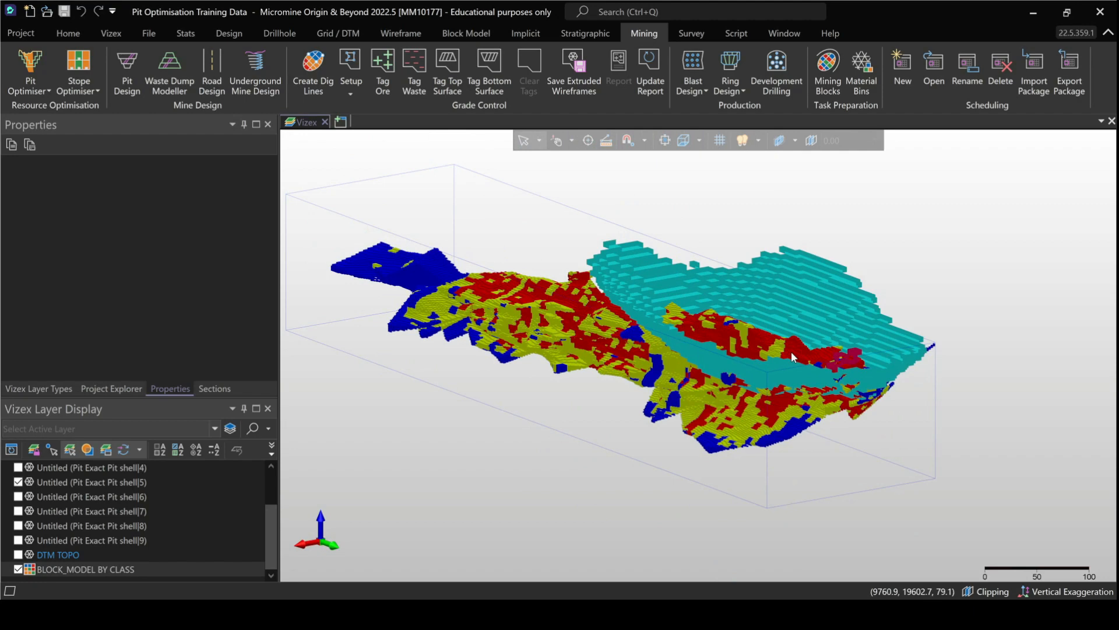
pyautogui.moveTo(791, 351)
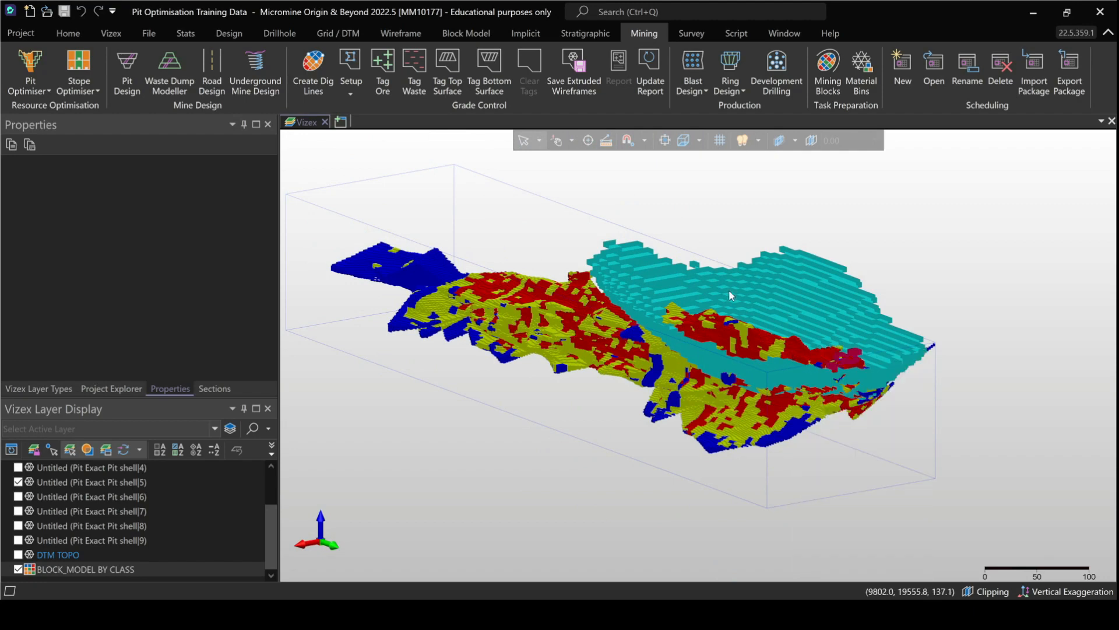